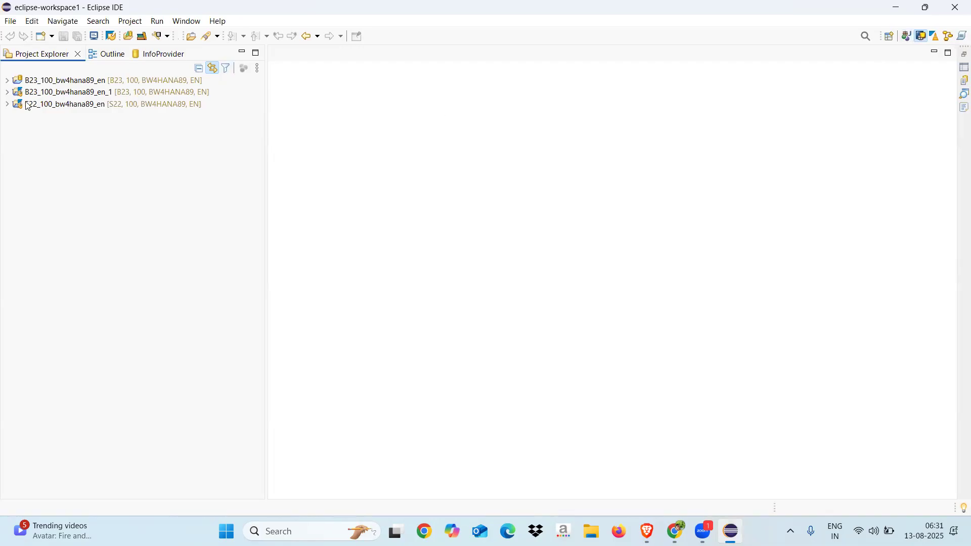
Expand the B23_100_bw4hana89_en project and log on to it by entering the account password
{"action": "left_click", "coordinate": [8, 81]}
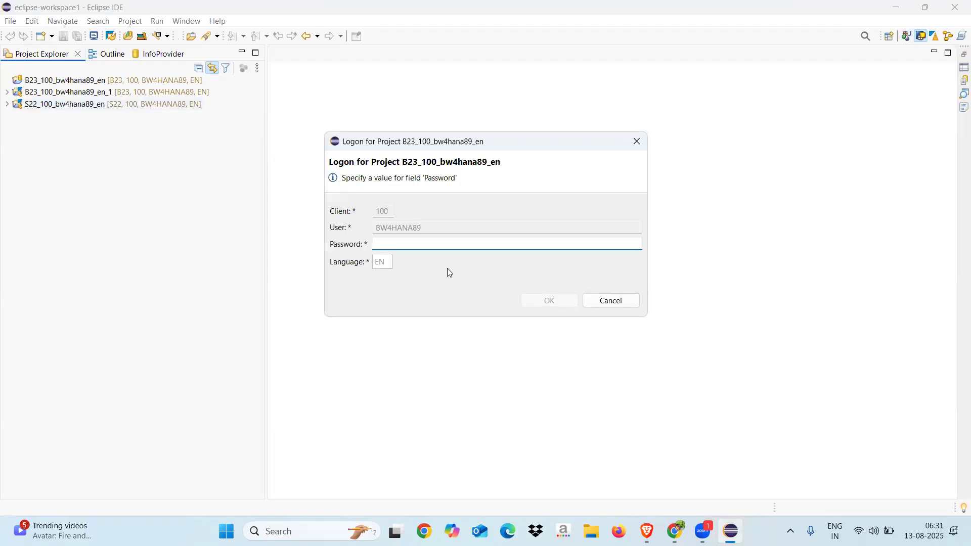
{"action": "type", "text": "•••••••"}
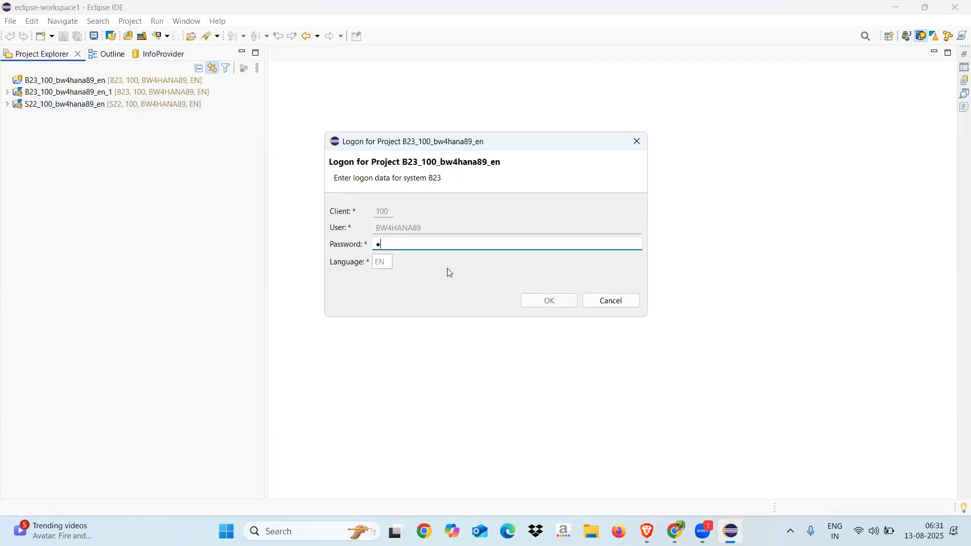
{"action": "type", "text": "•••"}
{"action": "key", "text": "Return"}
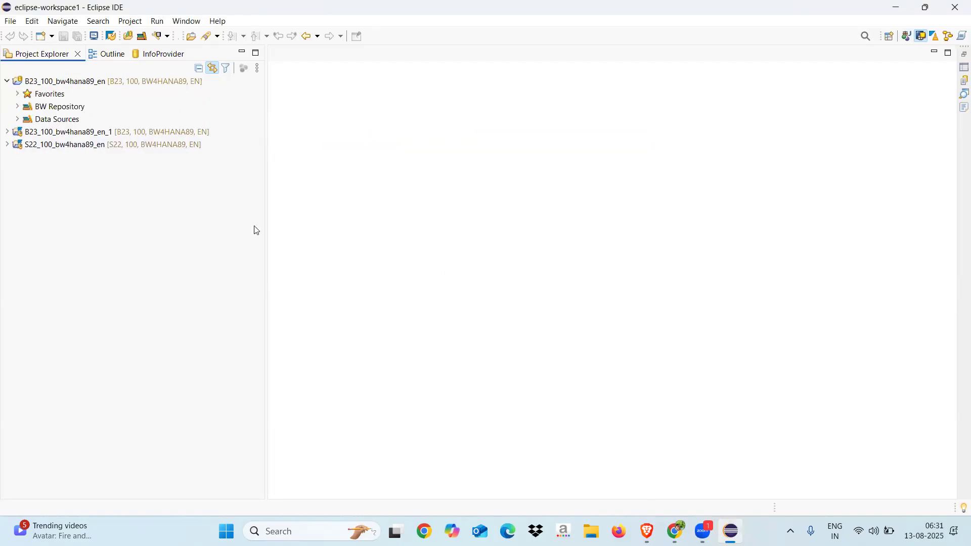
Expand the BW Repository and start a new Open Hub Destination in the ZCHERRY InfoArea
{"action": "left_click", "coordinate": [21, 107]}
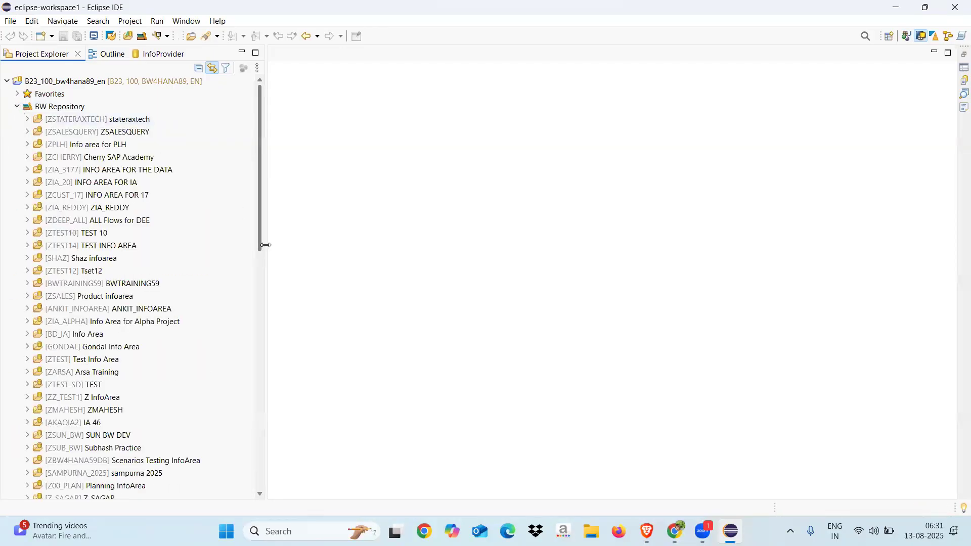
{"action": "left_click_drag", "start_coordinate": [265, 245], "coordinate": [239, 252]}
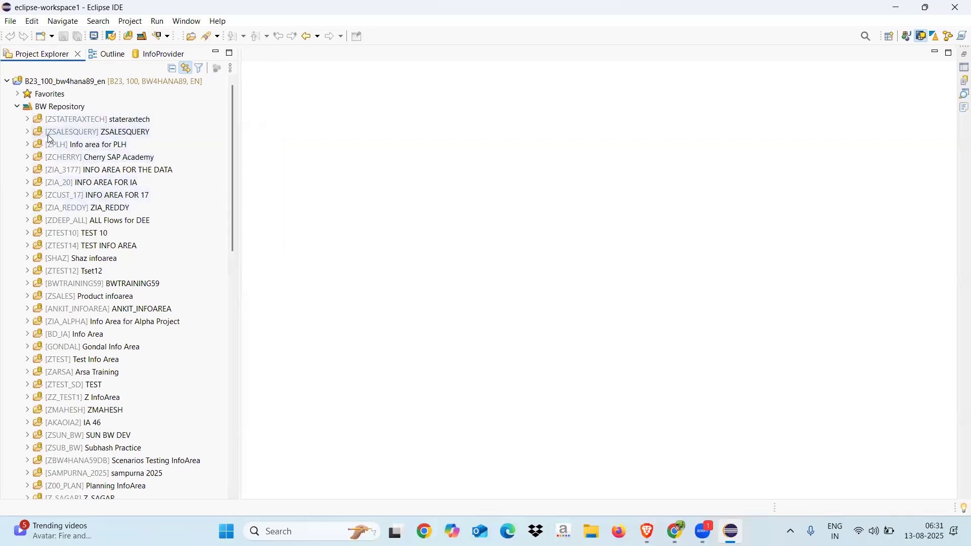
{"action": "left_click", "coordinate": [28, 156]}
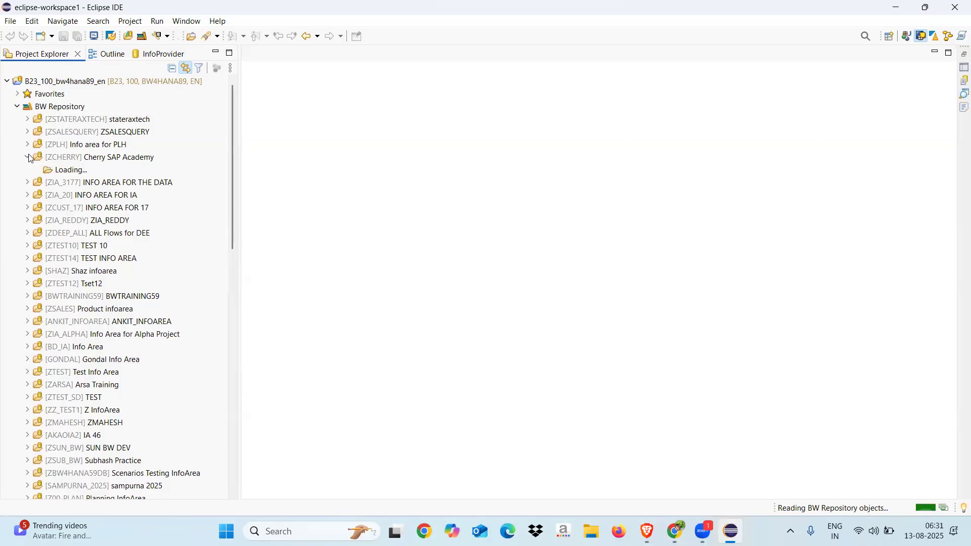
{"action": "left_click", "coordinate": [80, 161]}
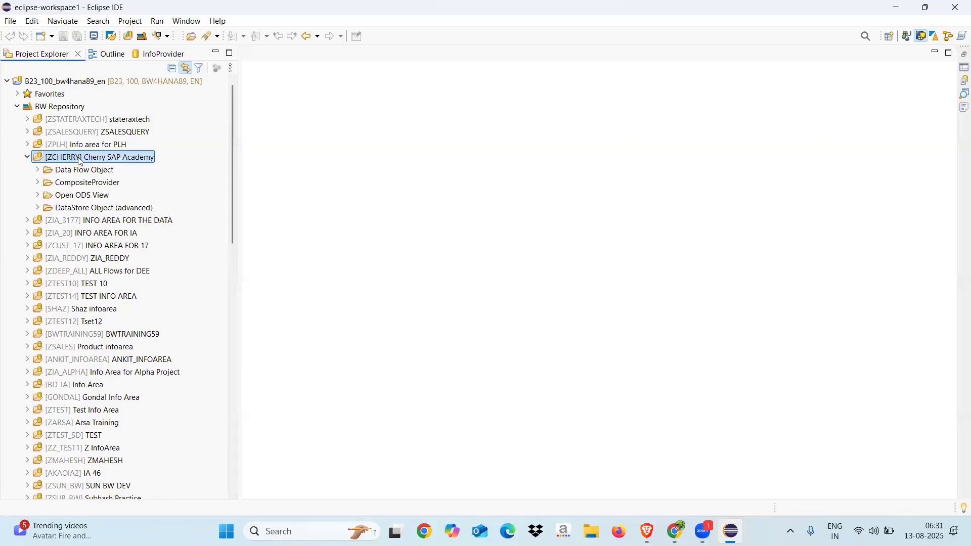
{"action": "right_click", "coordinate": [80, 161]}
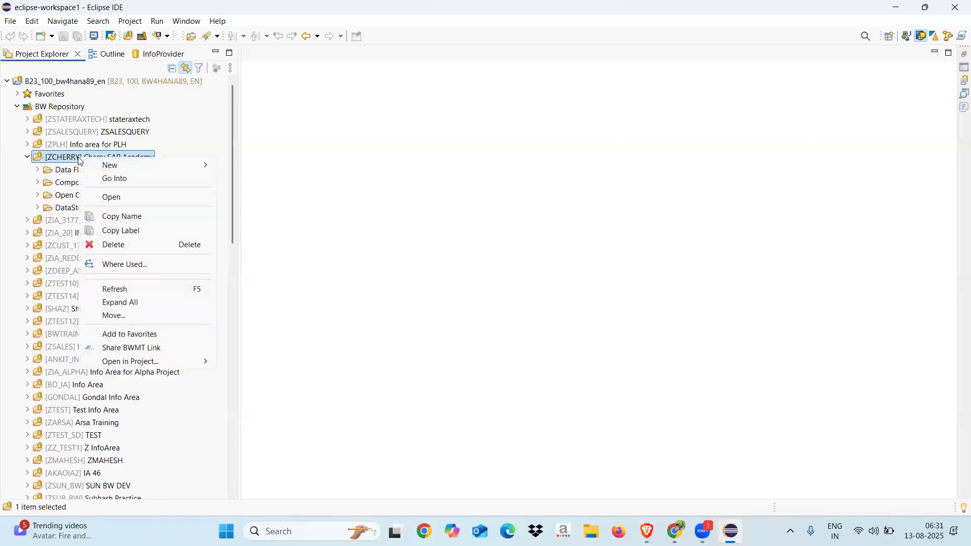
{"action": "mouse_move", "coordinate": [177, 169]}
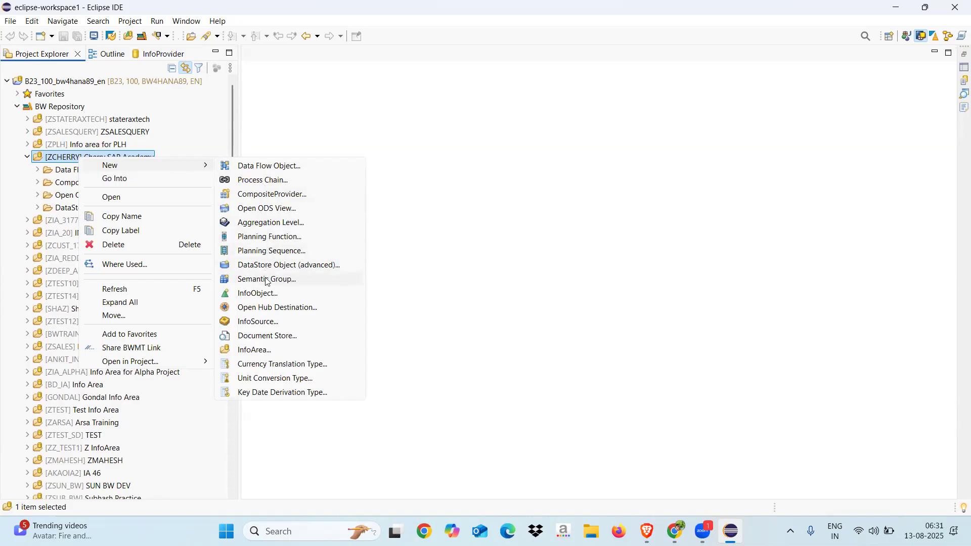
{"action": "left_click", "coordinate": [268, 312]}
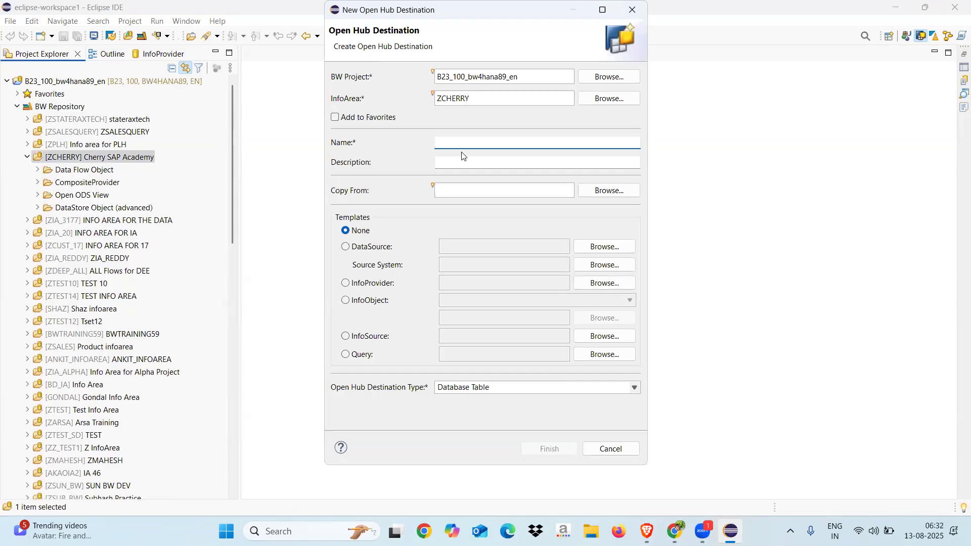
Name the open hub destination ZOHD_10 and set its description to Open Hub Destination
{"action": "type", "text": "ZOHD_10"}
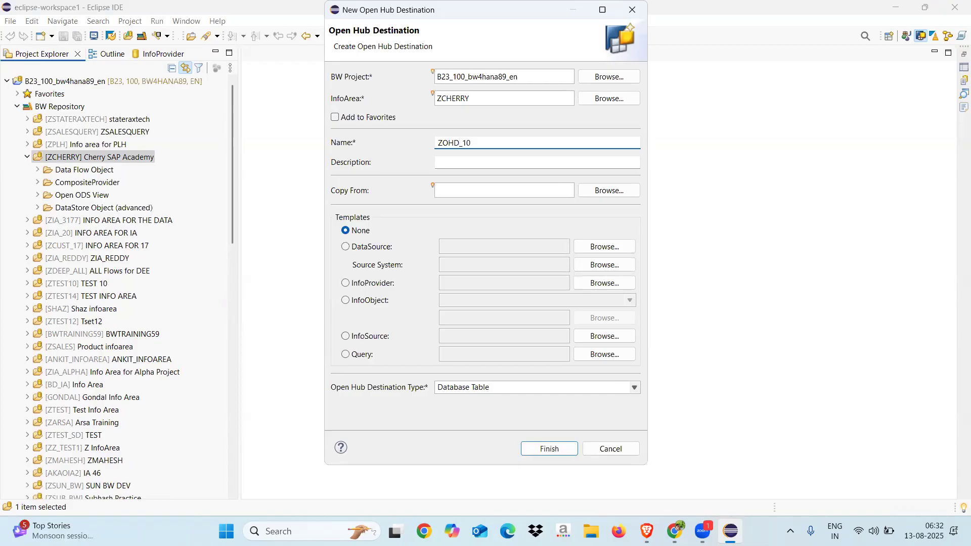
{"action": "left_click", "coordinate": [478, 161]}
{"action": "type", "text": "Open Hun"}
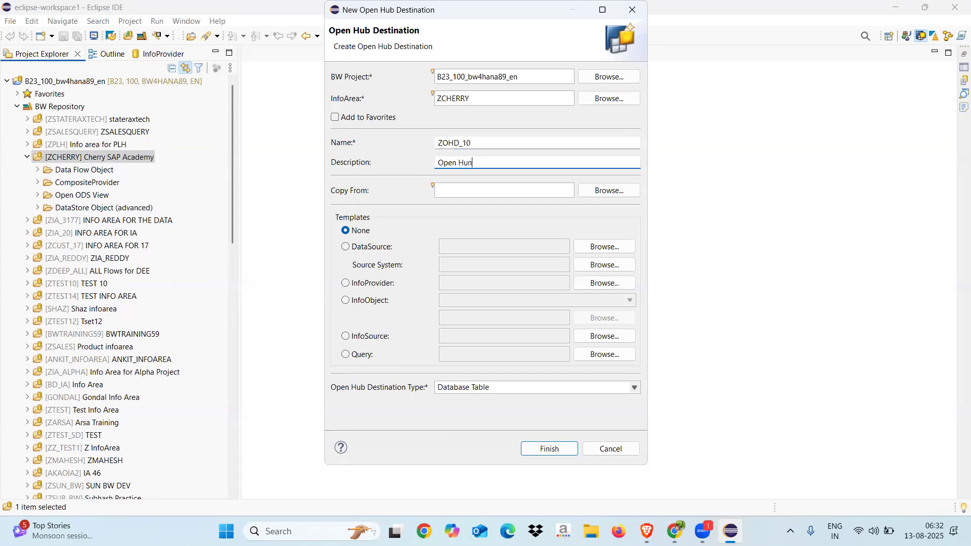
{"action": "key", "text": "BackSpace"}
{"action": "type", "text": "b Destination"}
Use DataSource 2LIS_11_VAITM from source system S22SAPCLNT as the template
{"action": "left_click", "coordinate": [346, 246]}
{"action": "left_click", "coordinate": [454, 244]}
{"action": "type", "text": "2LIS_"}
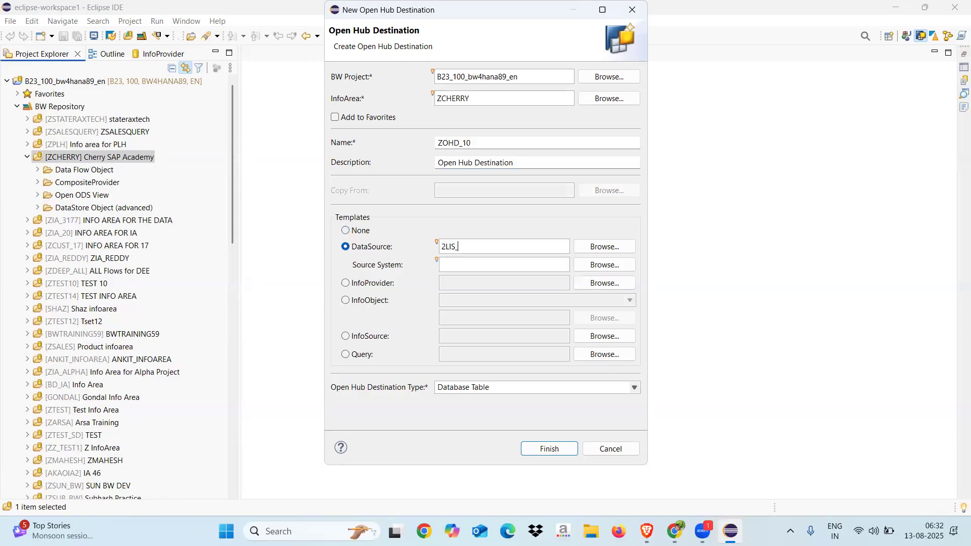
{"action": "type", "text": "11_VAITM"}
{"action": "left_click", "coordinate": [602, 247]}
{"action": "double_click", "coordinate": [427, 153]}
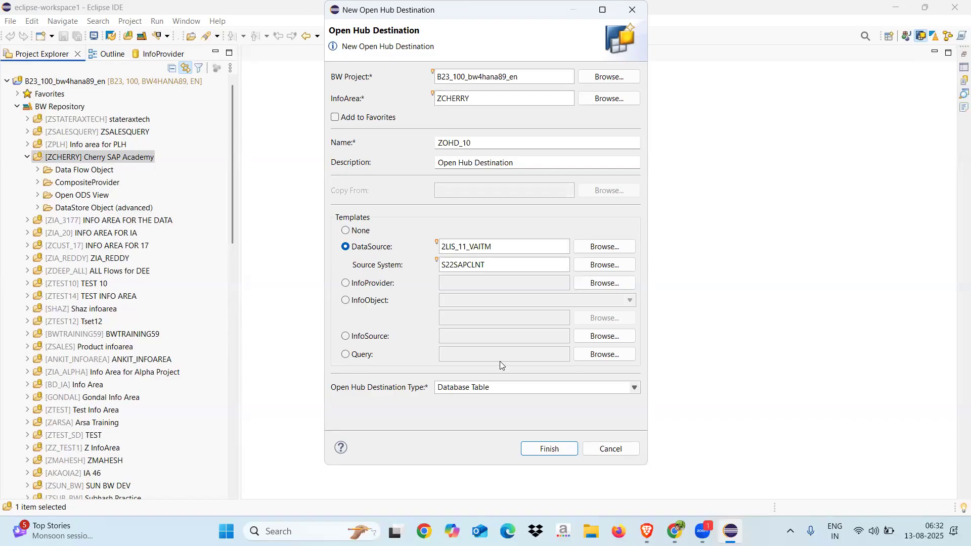
Keep Database Table as the open hub destination type and finish creating the destination
{"action": "left_click", "coordinate": [634, 389]}
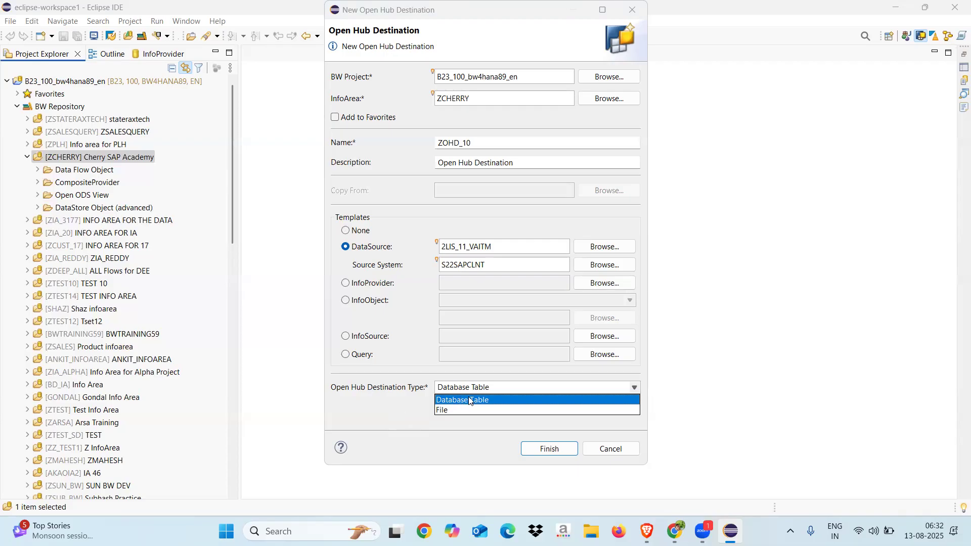
{"action": "left_click", "coordinate": [399, 421]}
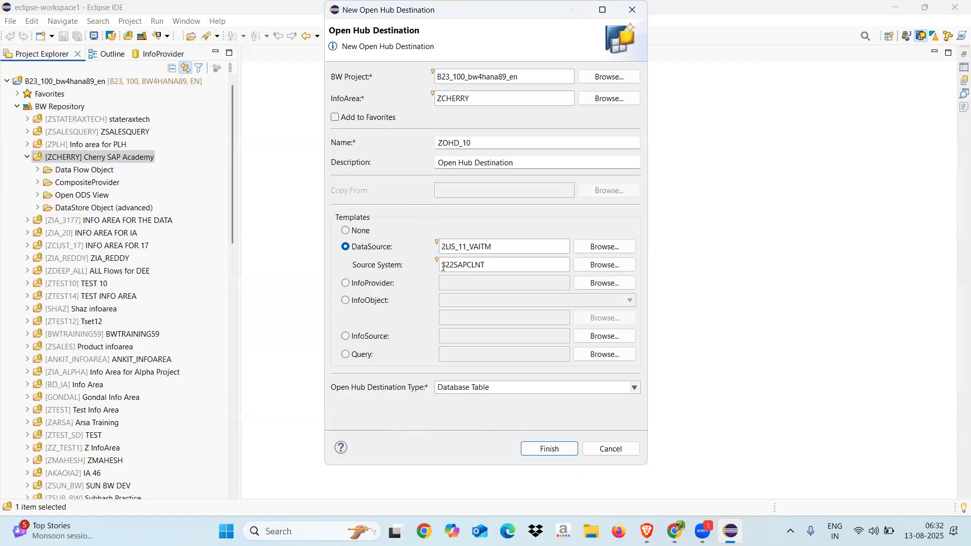
{"action": "key", "text": "XF86MonBrightnessDown"}
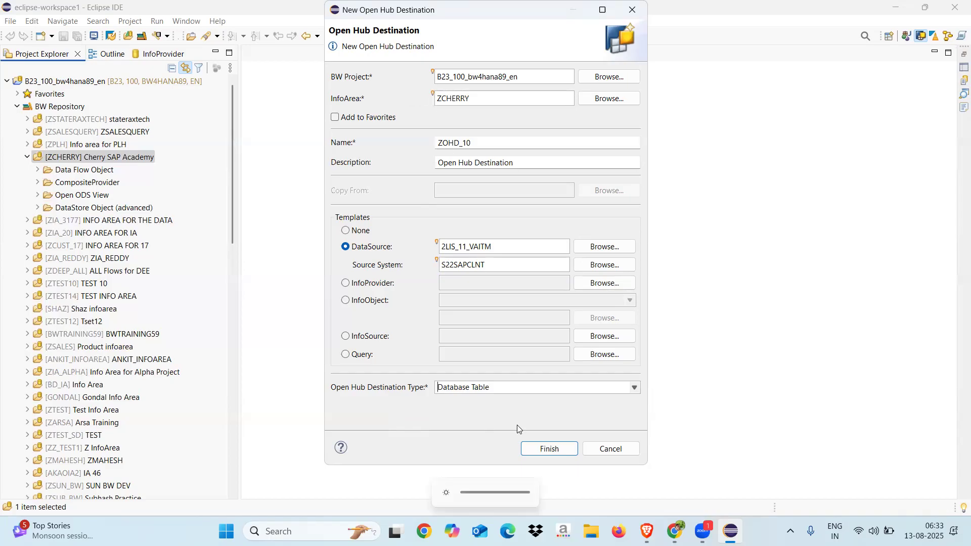
{"action": "left_click", "coordinate": [549, 449]}
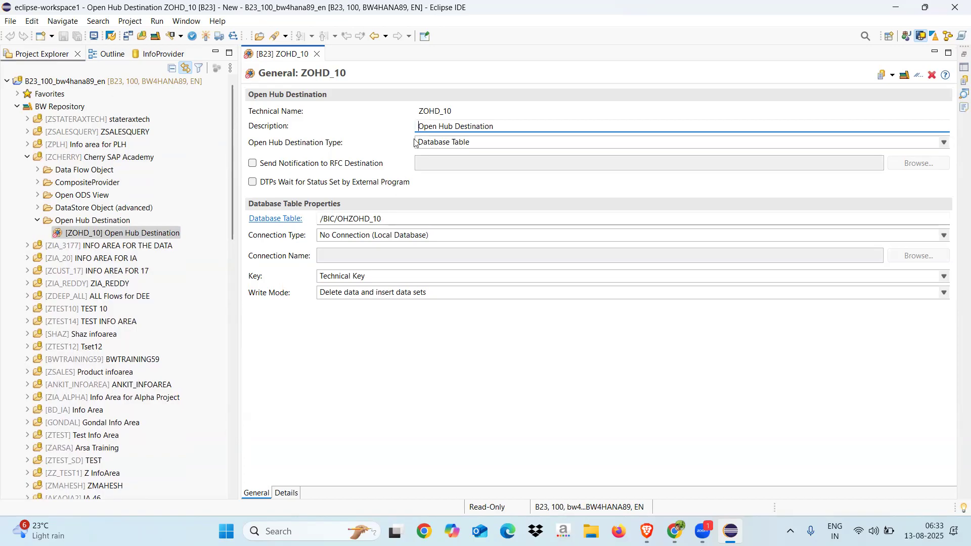
Examine the technical name and the database table name in the destination's general properties
{"action": "left_click_drag", "start_coordinate": [420, 111], "coordinate": [460, 113]}
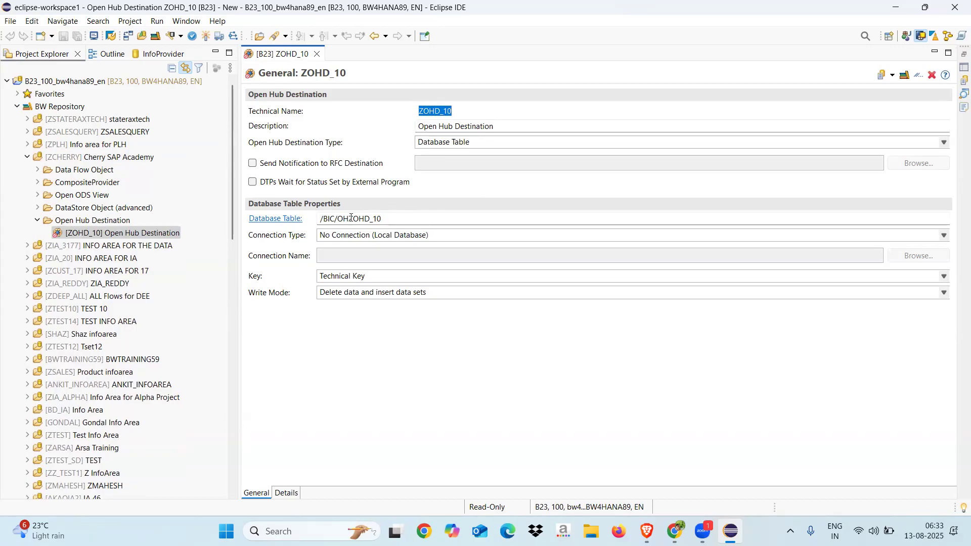
{"action": "left_click_drag", "start_coordinate": [349, 218], "coordinate": [385, 216]}
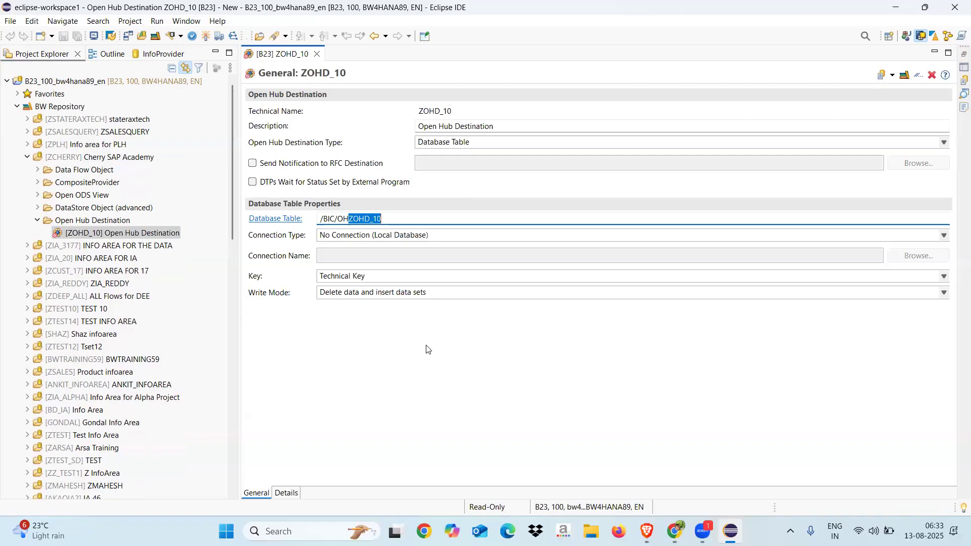
{"action": "left_click", "coordinate": [320, 429]}
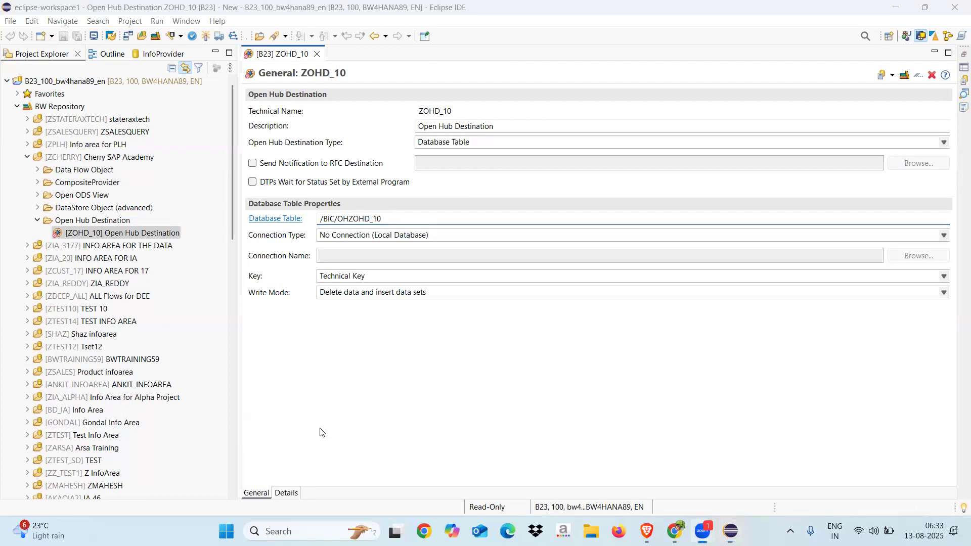
Look over the field details of ZOHD_10, selecting the VBELN field, and activate the open hub destination
{"action": "left_click", "coordinate": [286, 492]}
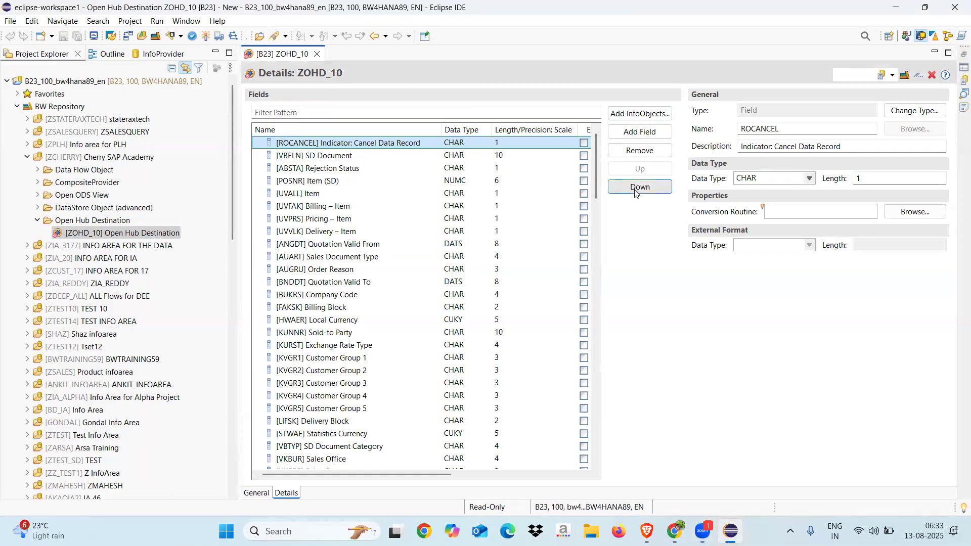
{"action": "left_click", "coordinate": [345, 156]}
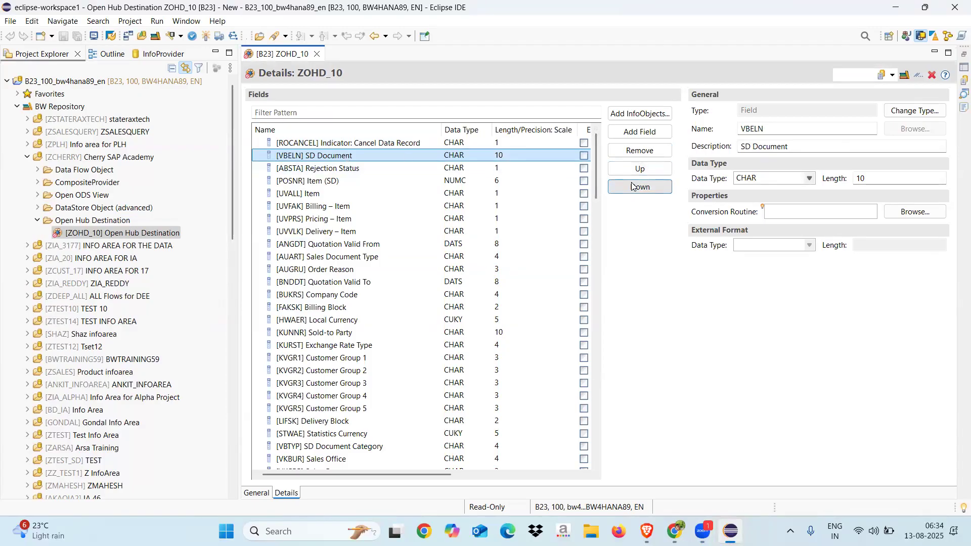
{"action": "left_click", "coordinate": [206, 37]}
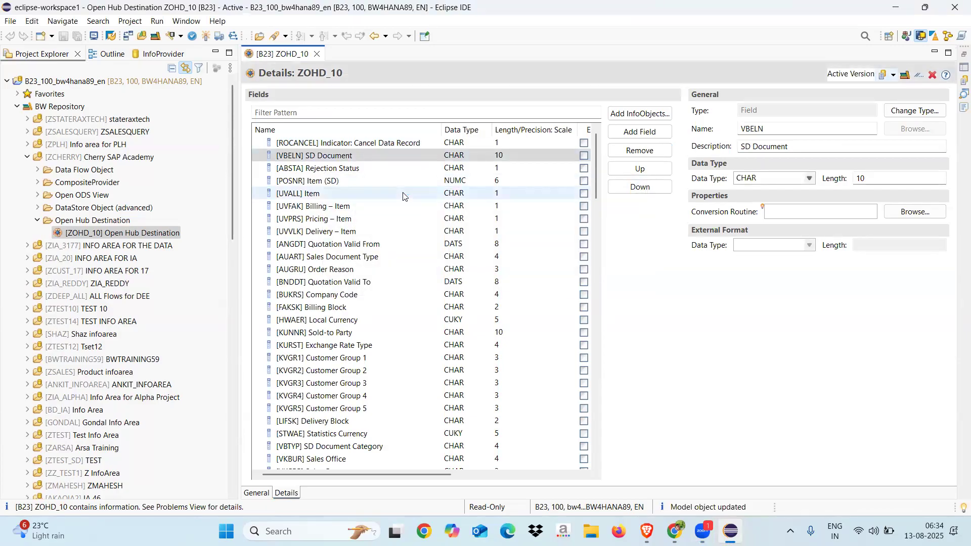
Select the database table name /BIC/OHZOHD_10 in the destination's general properties
{"action": "left_click", "coordinate": [257, 493]}
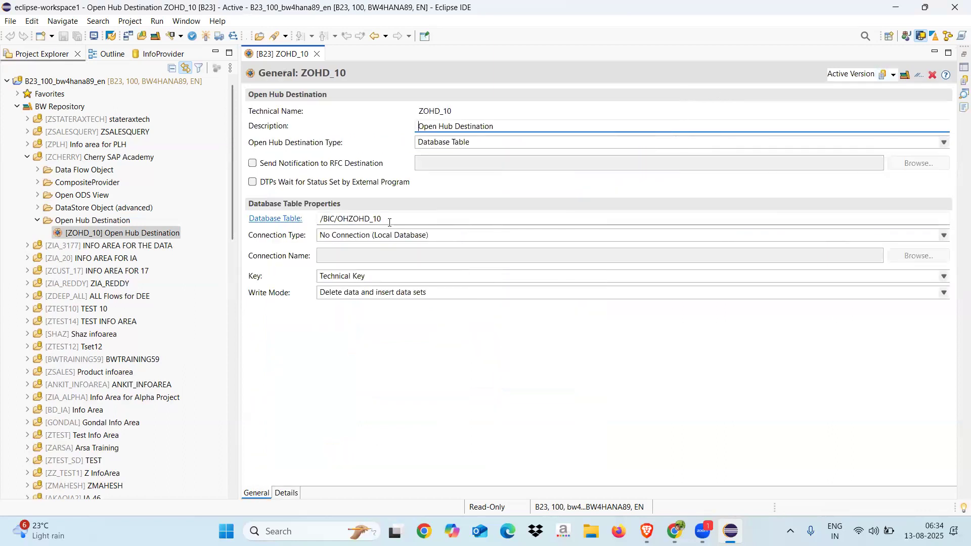
{"action": "left_click_drag", "start_coordinate": [389, 222], "coordinate": [319, 220]}
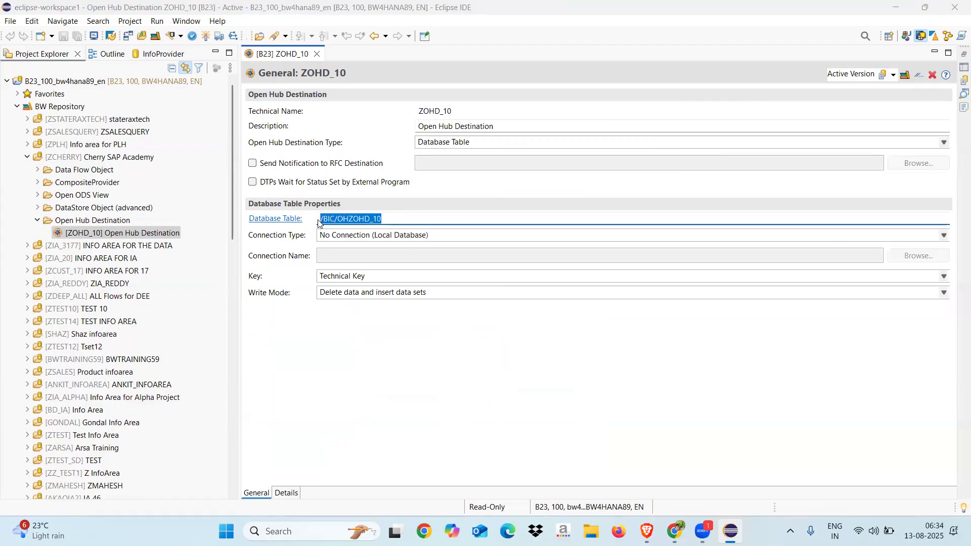
Search the installed apps for sap and launch SAP Logon 64
{"action": "key", "text": "super+d"}
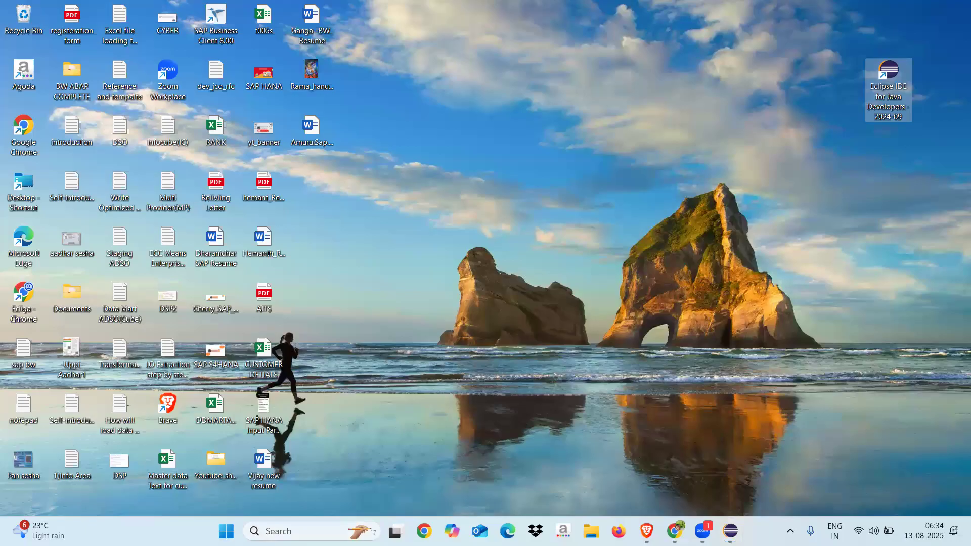
{"action": "key", "text": "super"}
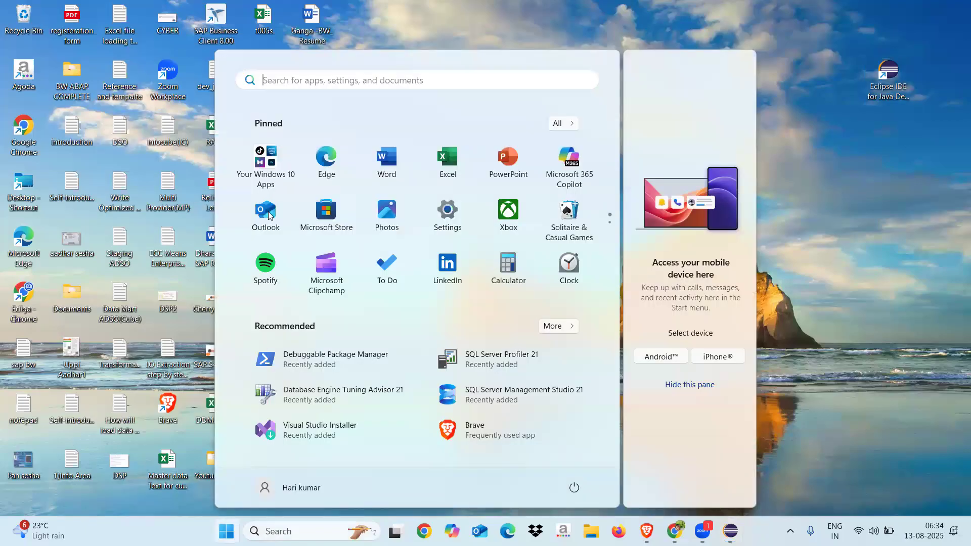
{"action": "key", "text": "super"}
{"action": "key", "text": "super"}
{"action": "type", "text": "sap"}
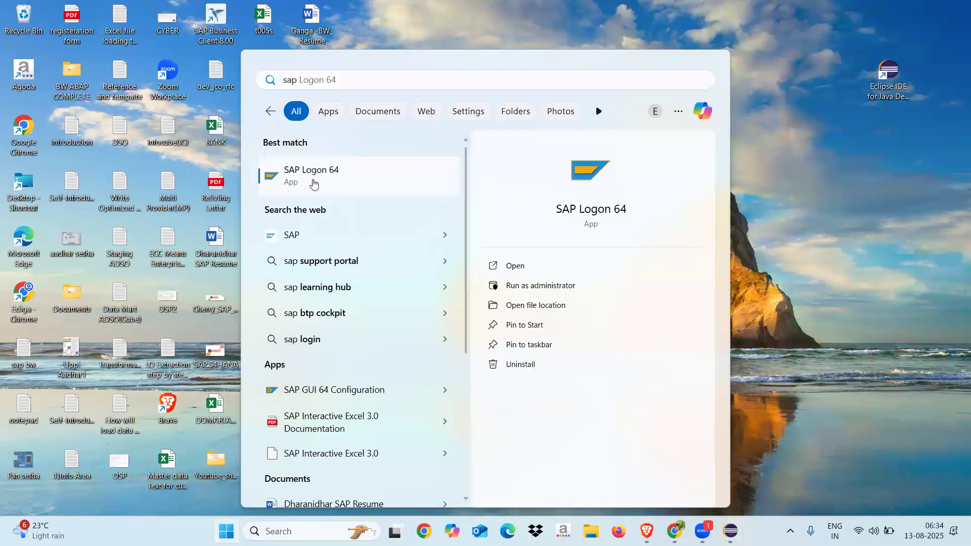
{"action": "left_click", "coordinate": [313, 184]}
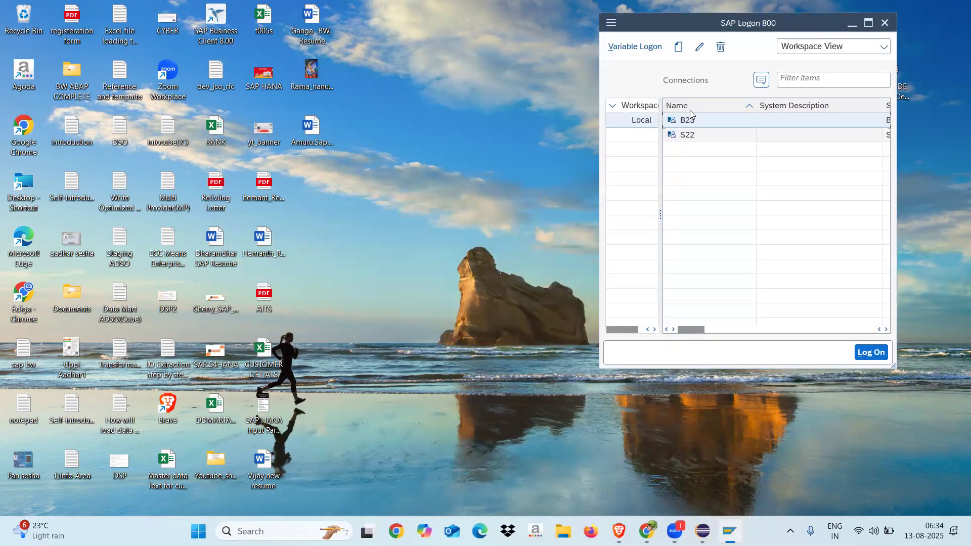
Open the B23 connection and log on to client 100 with the account user and password
{"action": "double_click", "coordinate": [683, 125]}
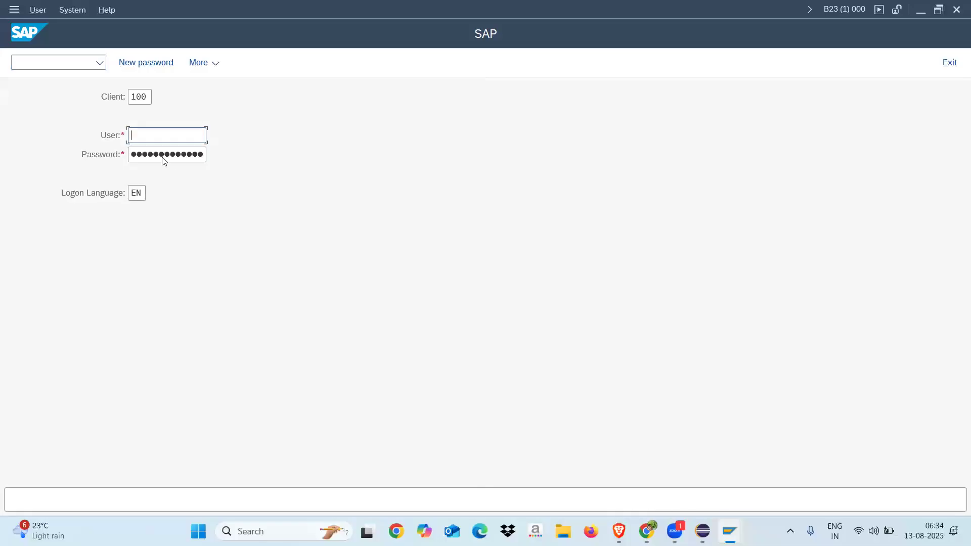
{"action": "key", "text": "space"}
{"action": "left_click", "coordinate": [158, 154]}
{"action": "left_click", "coordinate": [189, 152]}
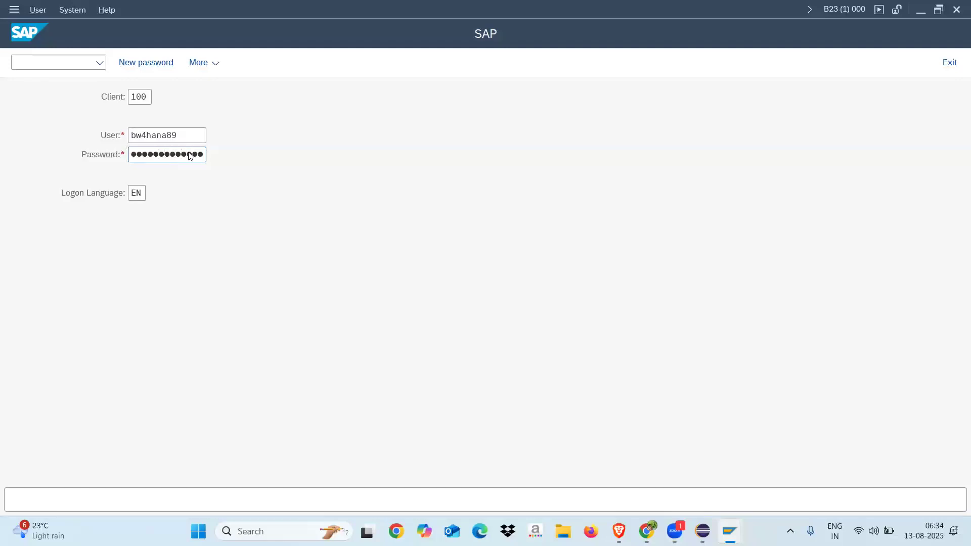
{"action": "key", "text": "Return"}
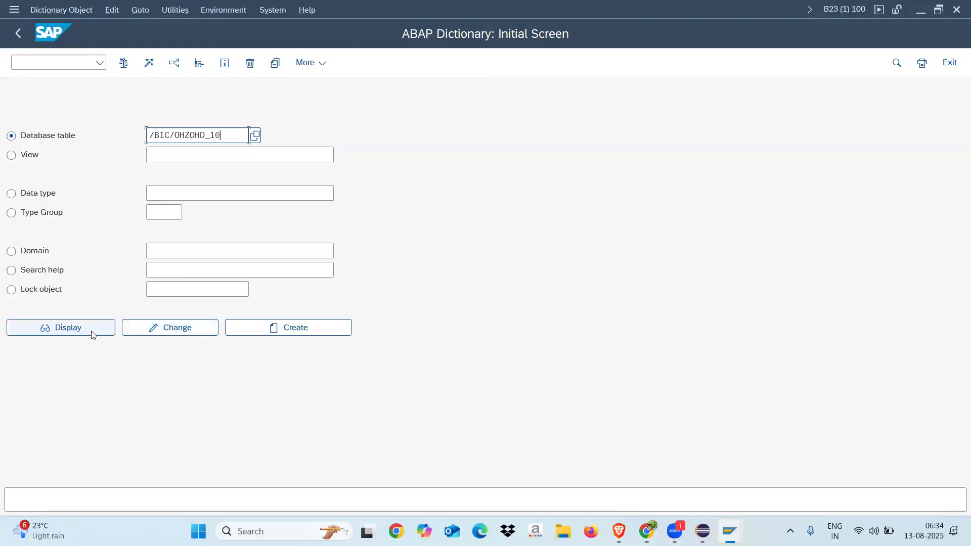
Display table /BIC/OHZOHD_10 in the dictionary, open its contents with the default selection fields and check the number of entries
{"action": "left_click", "coordinate": [92, 331]}
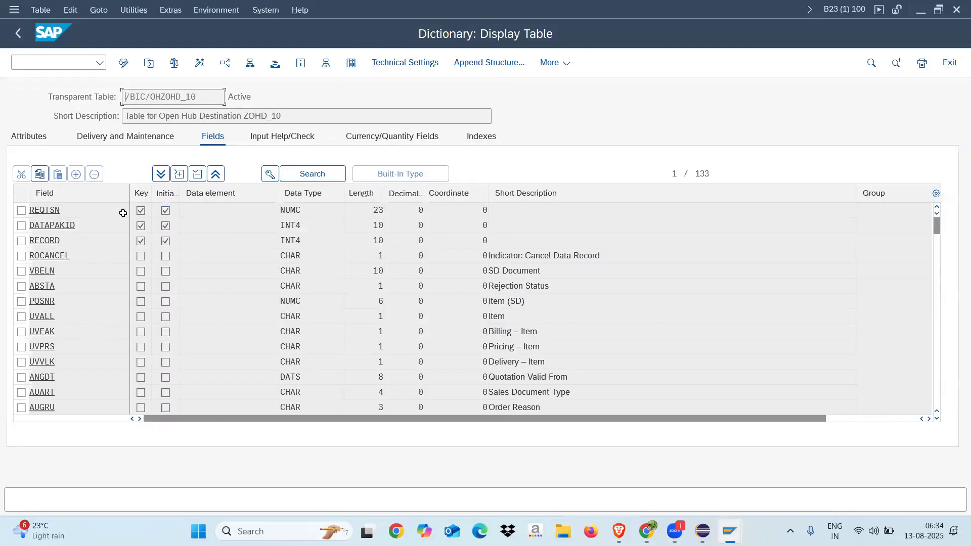
{"action": "left_click_drag", "start_coordinate": [289, 118], "coordinate": [246, 114]}
{"action": "left_click", "coordinate": [350, 64]}
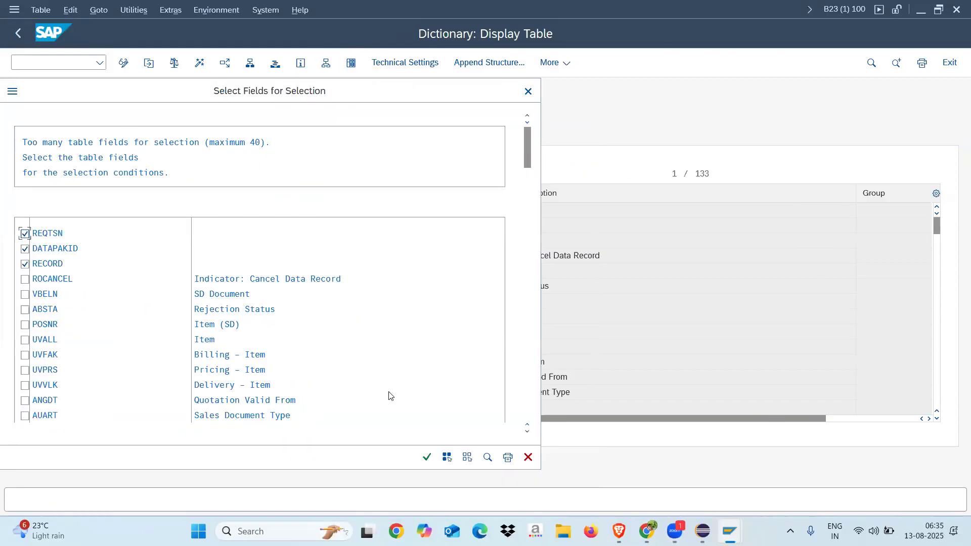
{"action": "left_click", "coordinate": [427, 457]}
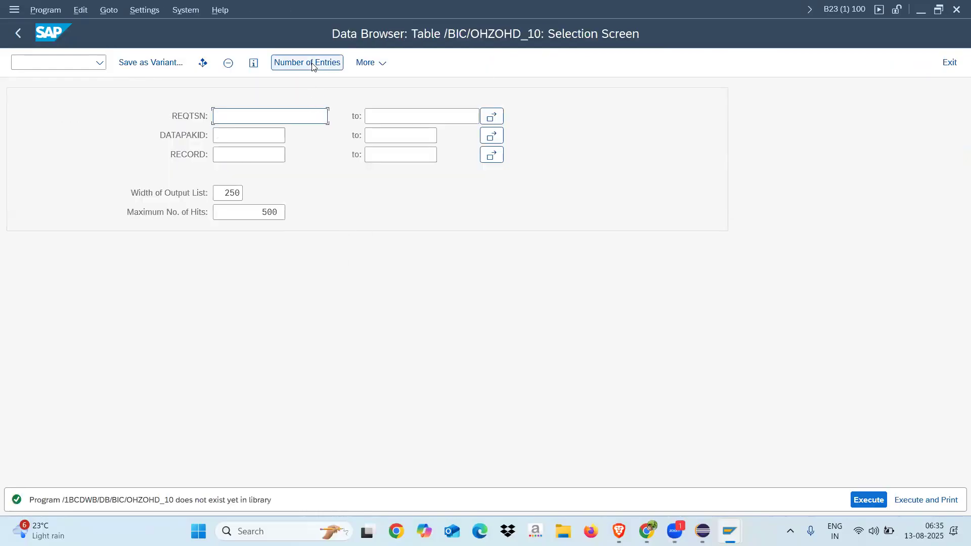
{"action": "left_click", "coordinate": [312, 63]}
{"action": "left_click", "coordinate": [363, 337]}
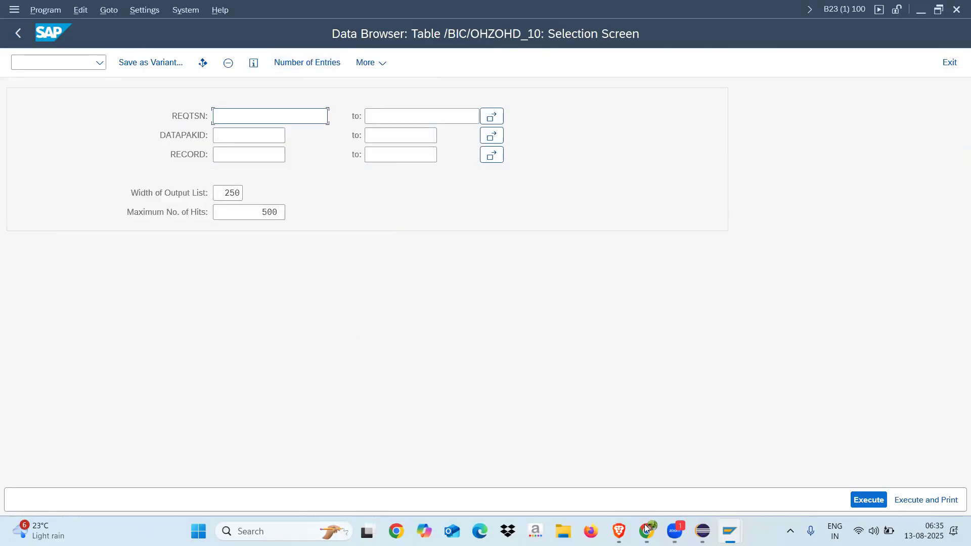
Switch to Eclipse and explore the data flow of open hub destination ZOHD_10
{"action": "left_click", "coordinate": [702, 531]}
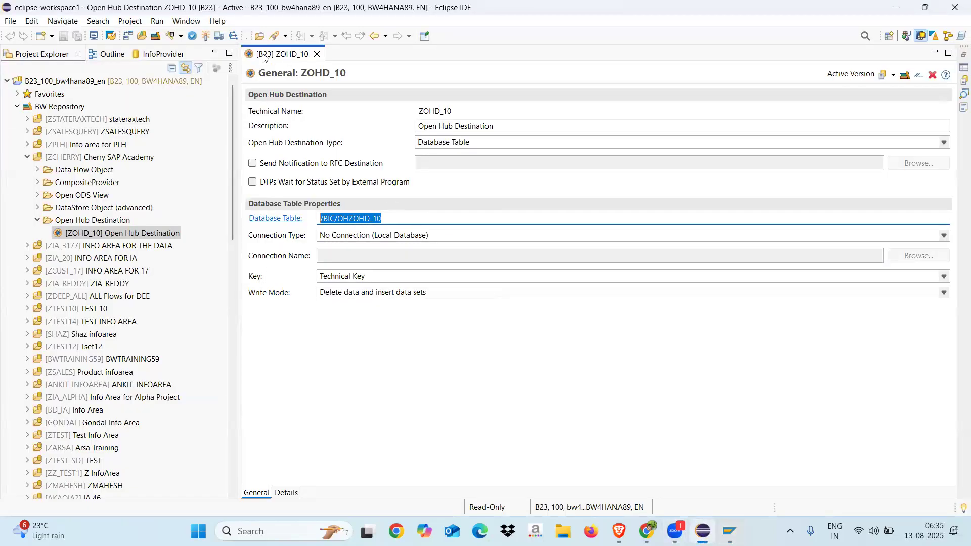
{"action": "left_click", "coordinate": [102, 233]}
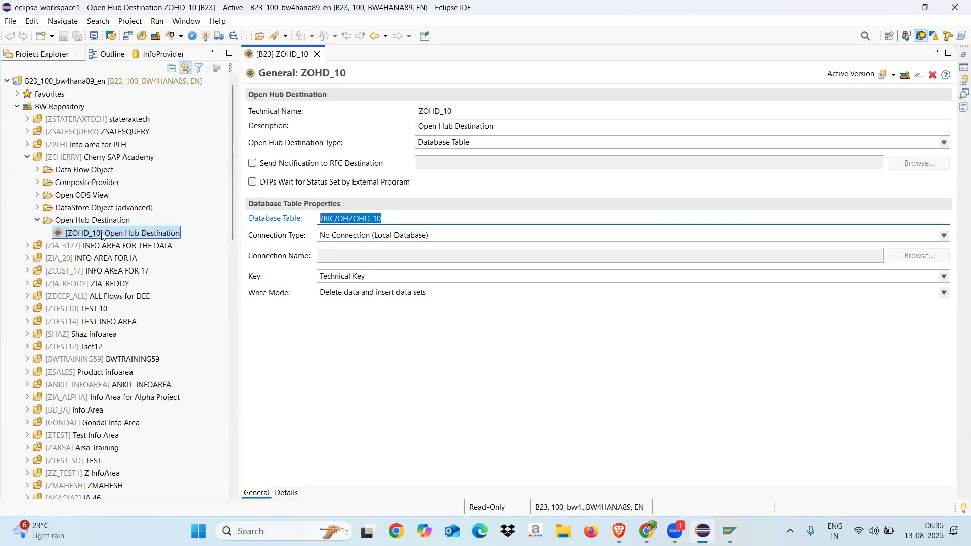
{"action": "right_click", "coordinate": [102, 233]}
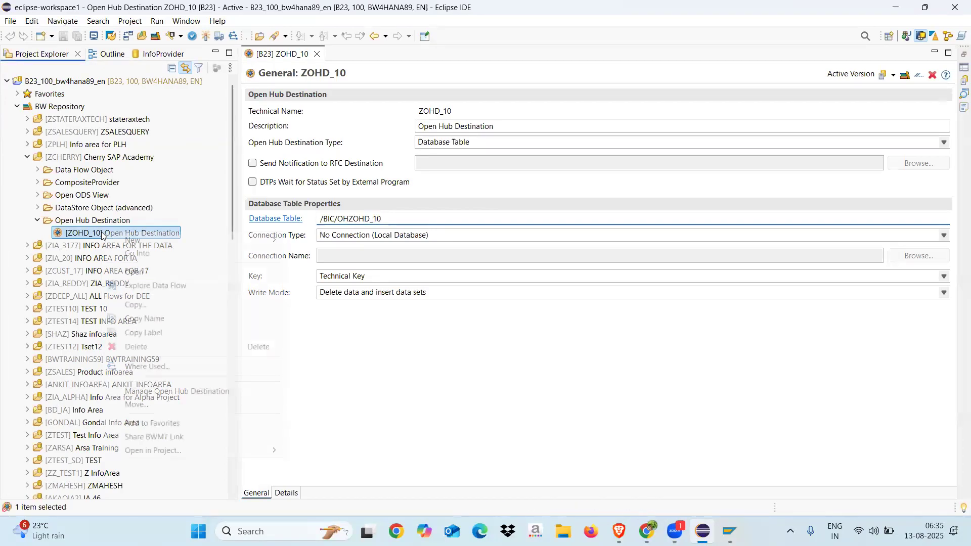
{"action": "left_click", "coordinate": [144, 286]}
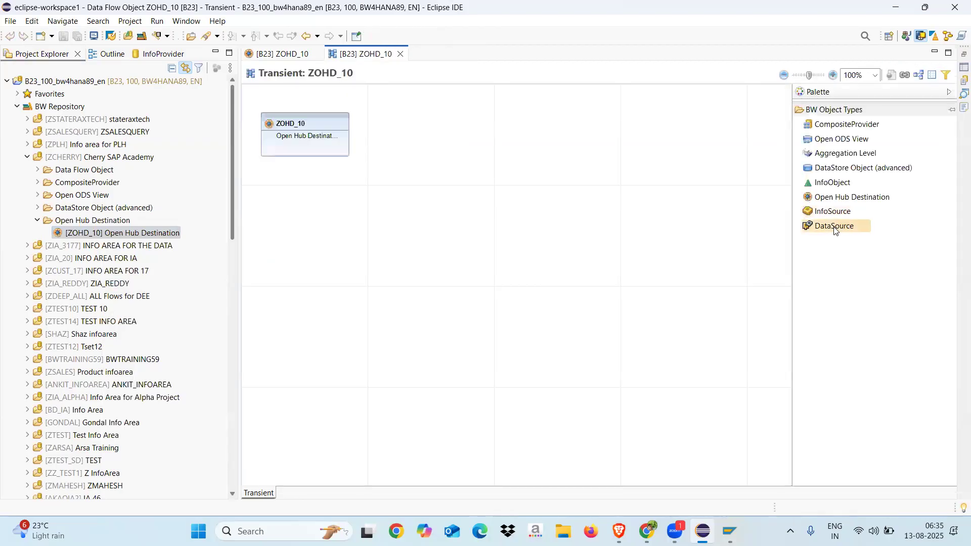
Add a DataSource node below ZOHD_10 in the data flow and assign it 2LIS_11_VAITM from source system S22SAPCLNT
{"action": "left_click_drag", "start_coordinate": [834, 230], "coordinate": [333, 290]}
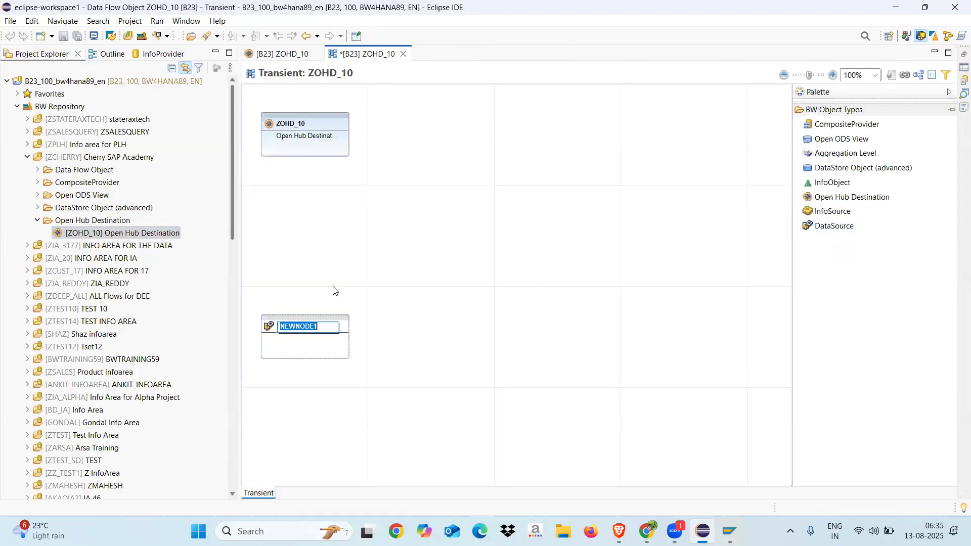
{"action": "left_click", "coordinate": [373, 306]}
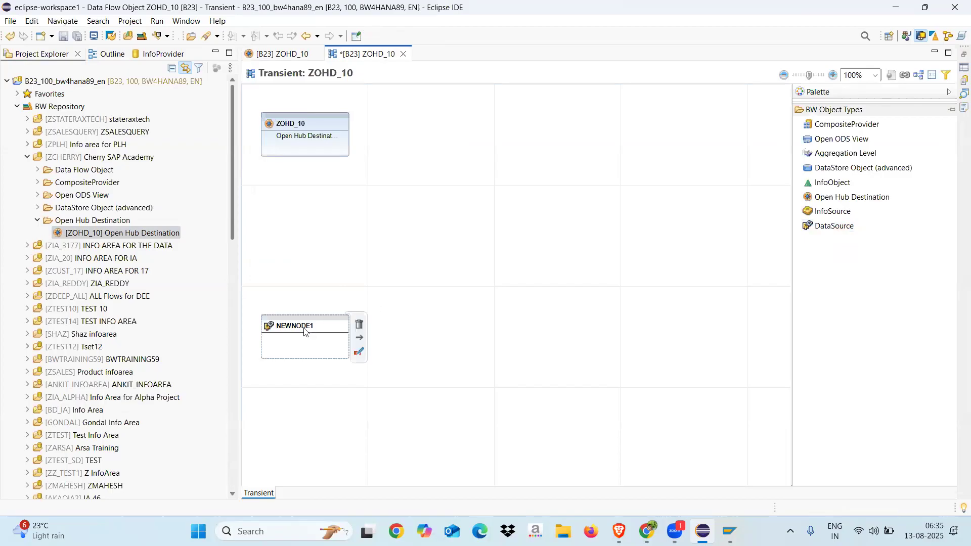
{"action": "left_click", "coordinate": [304, 328]}
{"action": "right_click", "coordinate": [304, 330]}
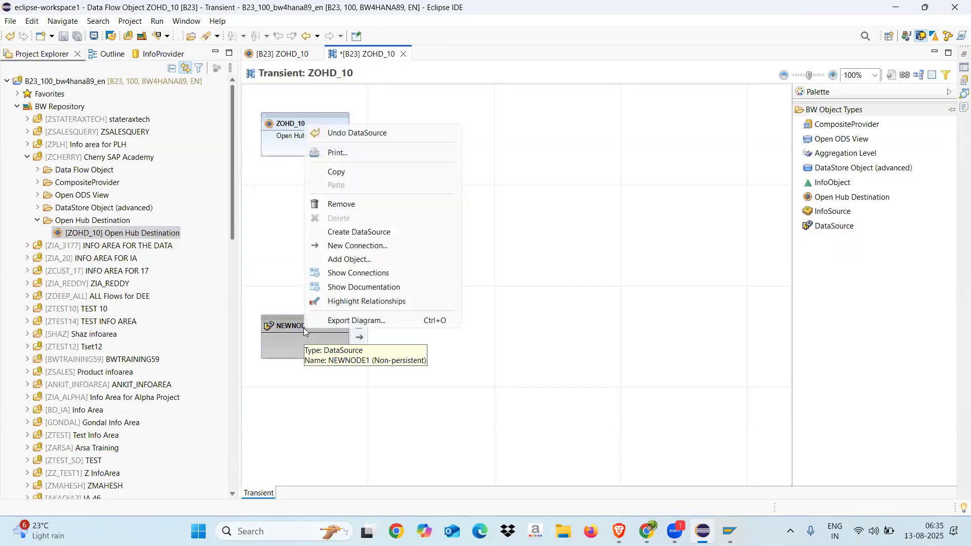
{"action": "left_click", "coordinate": [351, 260]}
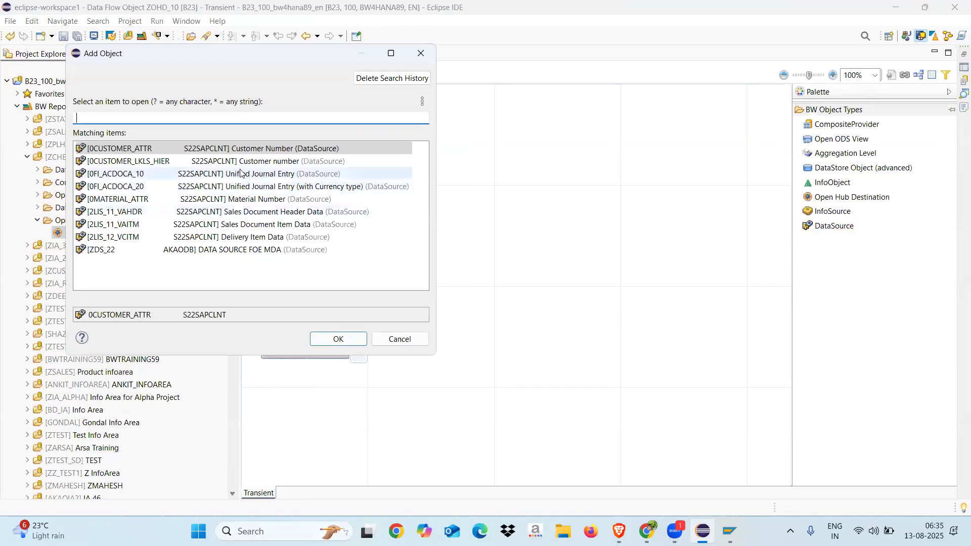
{"action": "double_click", "coordinate": [125, 226]}
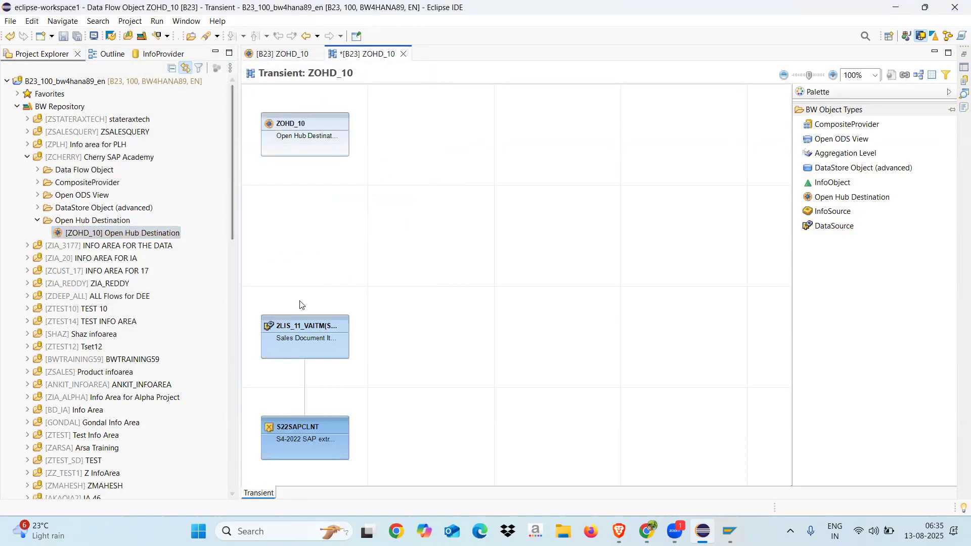
Connect DataSource 2LIS_11_VAITM to ZOHD_10 and create the transformation between them with the proposed settings
{"action": "left_click_drag", "start_coordinate": [325, 304], "coordinate": [305, 153]}
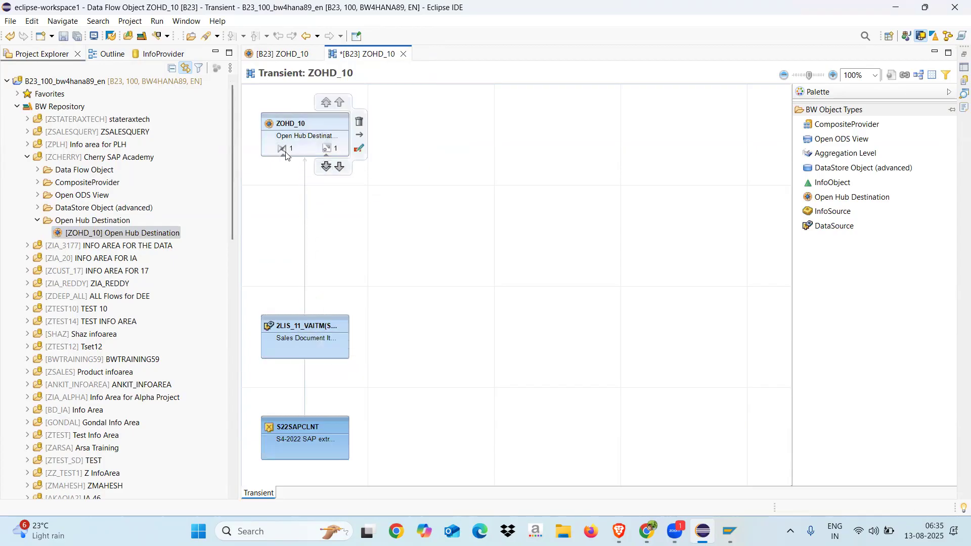
{"action": "left_click", "coordinate": [285, 152]}
{"action": "left_click", "coordinate": [285, 152]}
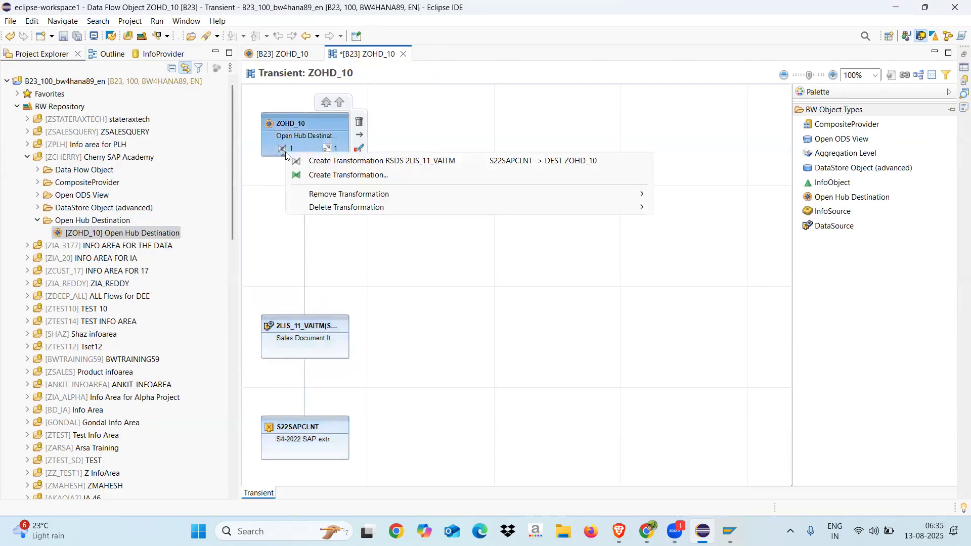
{"action": "left_click", "coordinate": [342, 160]}
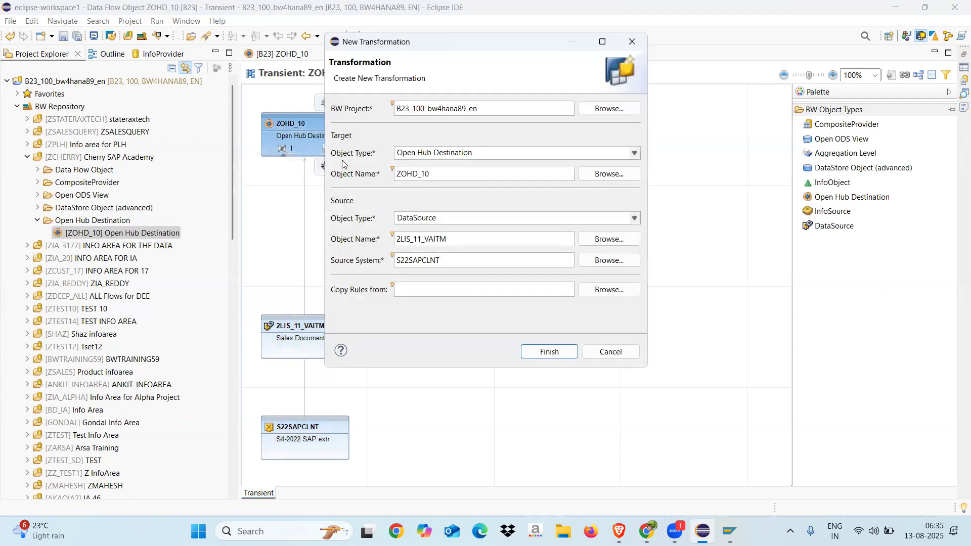
{"action": "left_click", "coordinate": [555, 354]}
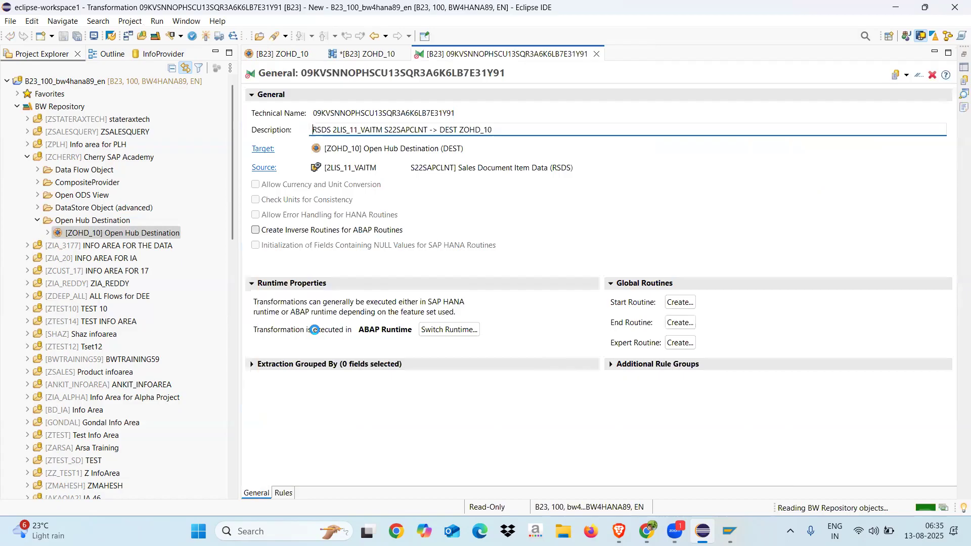
Review the field mapping rules of the new transformation, activate it and close its editor
{"action": "left_click", "coordinate": [283, 494]}
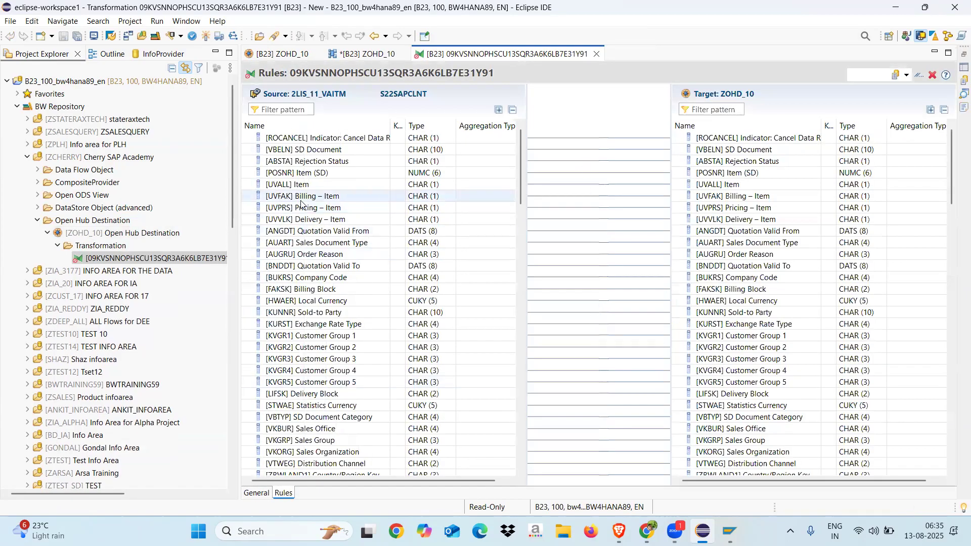
{"action": "left_click", "coordinate": [207, 36]}
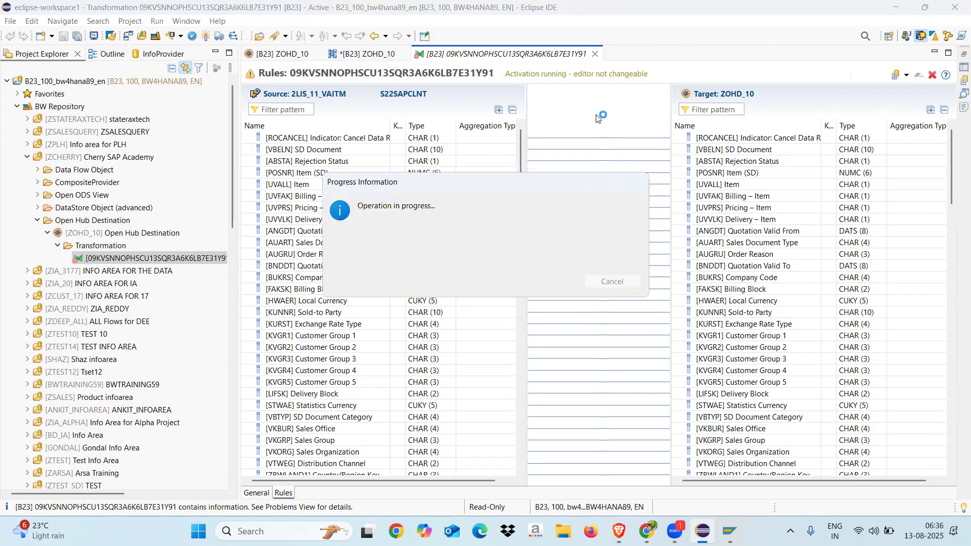
{"action": "left_click", "coordinate": [598, 53]}
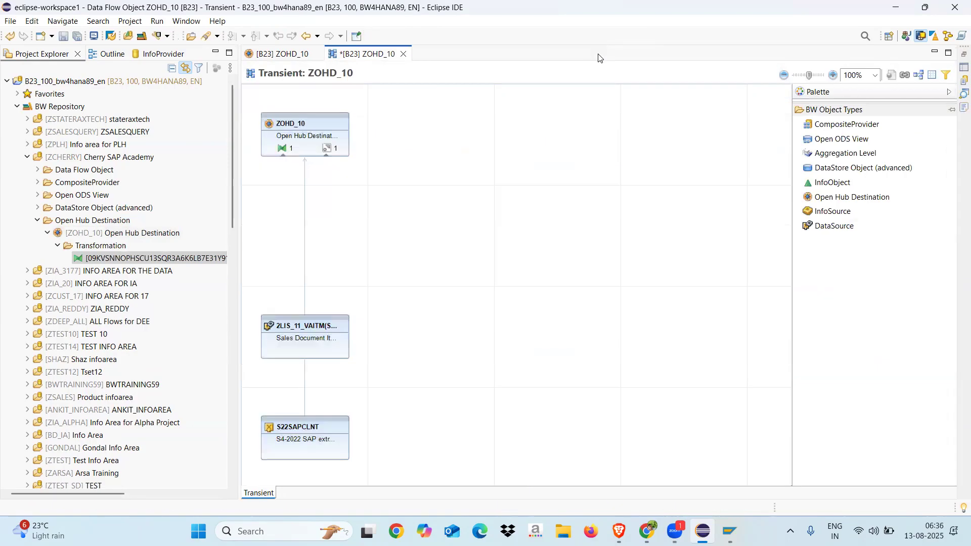
Create a data transfer process from 2LIS_11_VAITM to ZOHD_10 with the proposed settings and activate it
{"action": "left_click", "coordinate": [329, 149]}
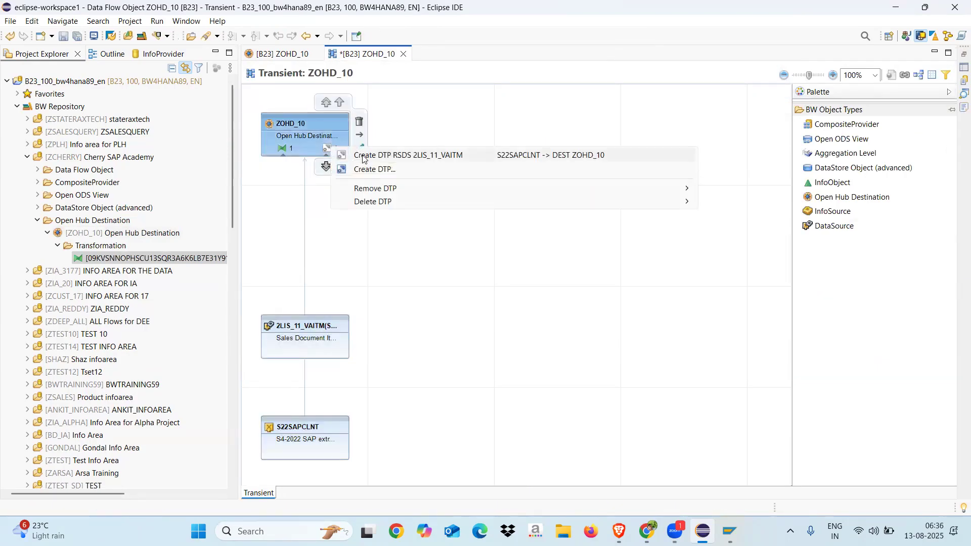
{"action": "left_click", "coordinate": [364, 157]}
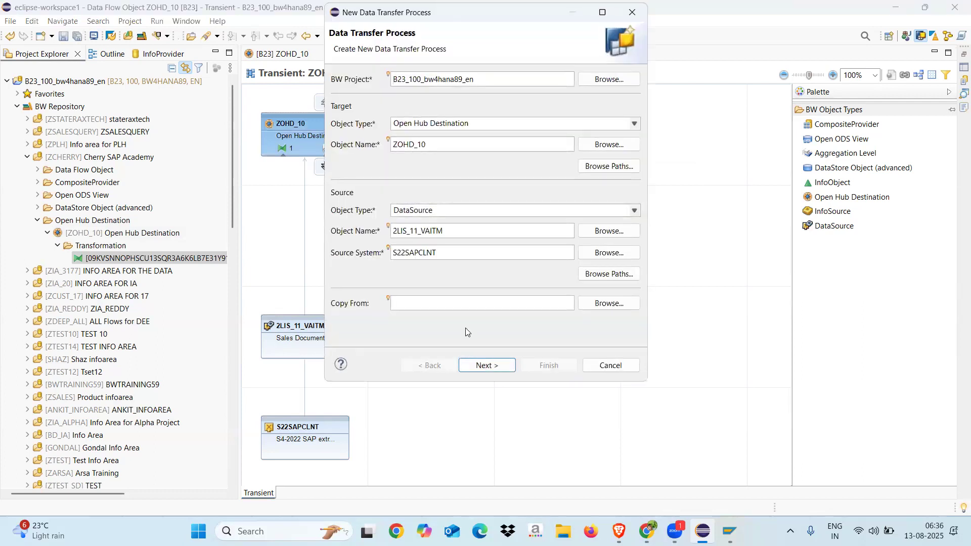
{"action": "left_click", "coordinate": [475, 365]}
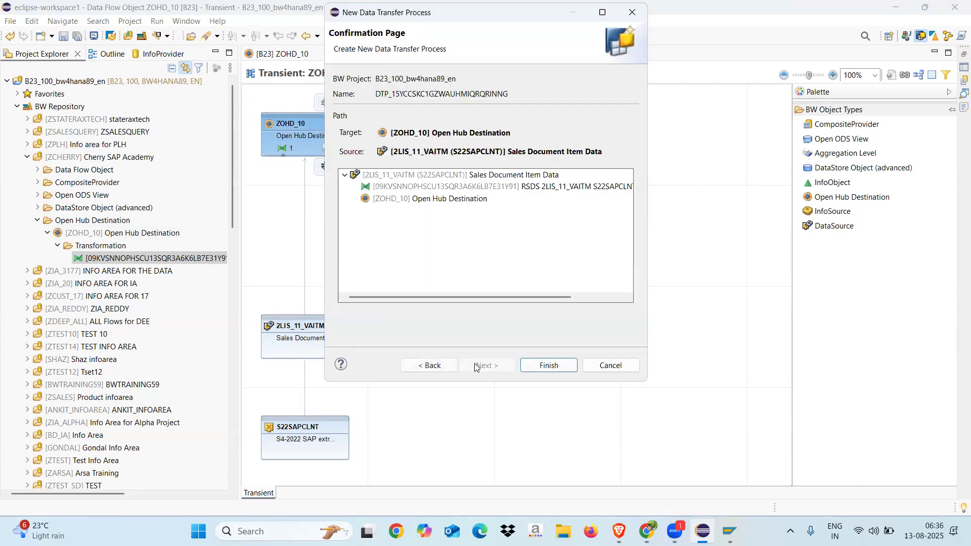
{"action": "left_click", "coordinate": [543, 365]}
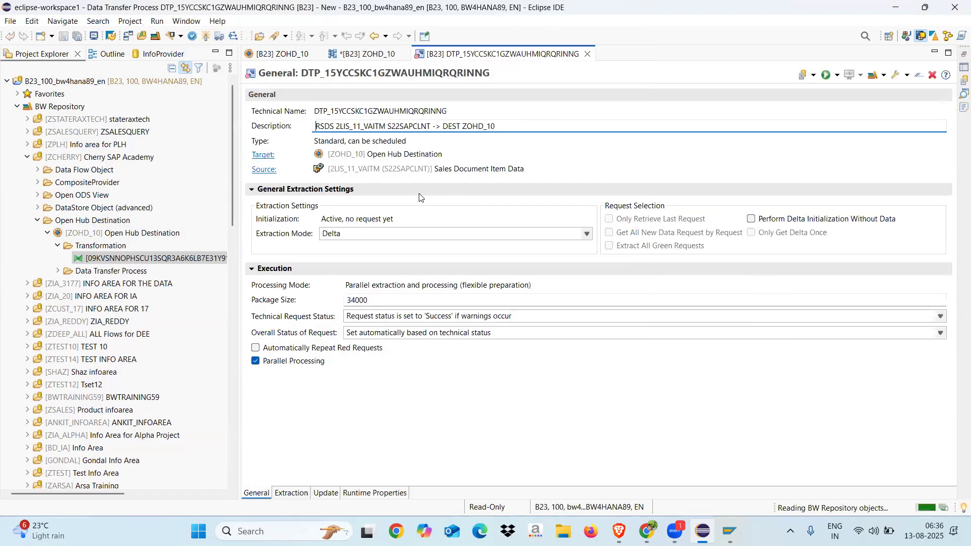
{"action": "left_click", "coordinate": [207, 36]}
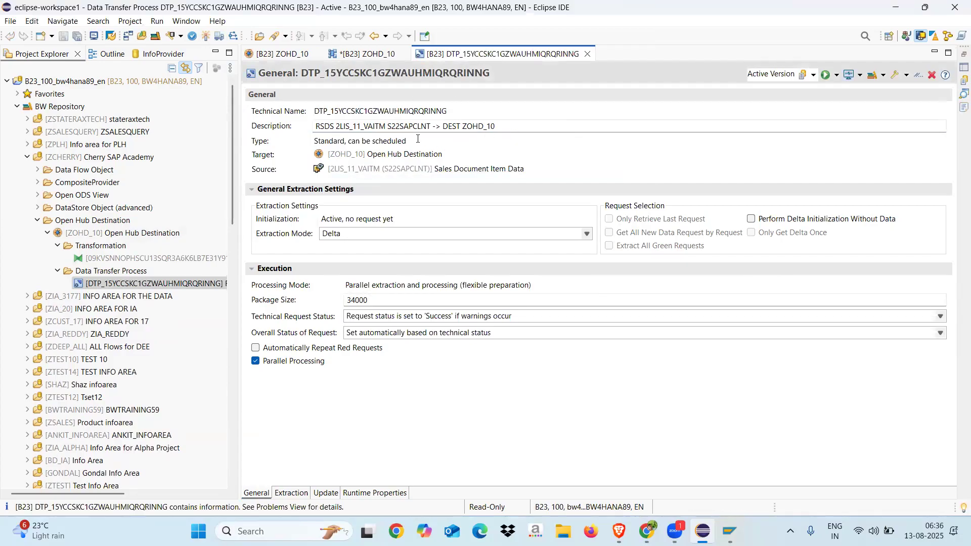
Examine the parts of the data transfer process description: source object type, DataSource, source system, and destination type and name
{"action": "left_click_drag", "start_coordinate": [316, 125], "coordinate": [336, 126]}
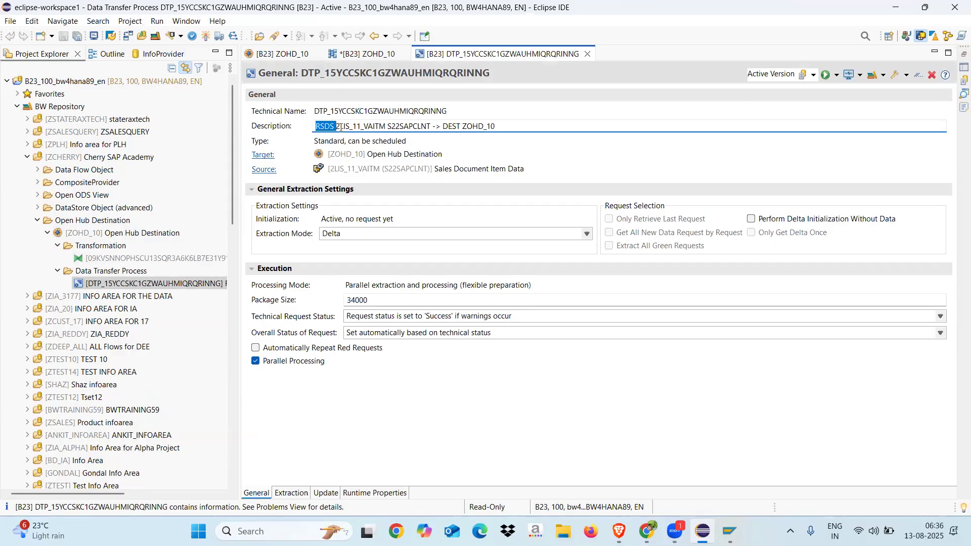
{"action": "left_click_drag", "start_coordinate": [337, 126], "coordinate": [385, 126]}
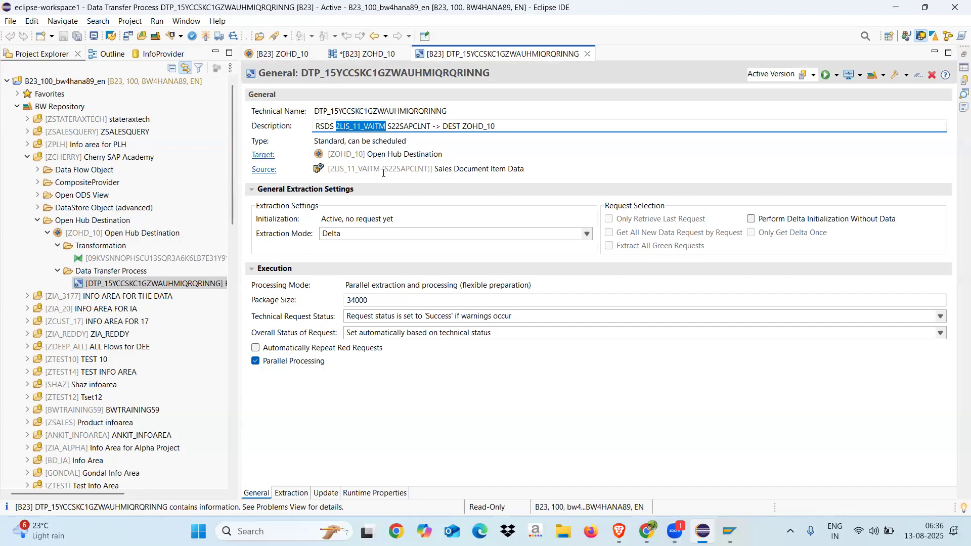
{"action": "left_click_drag", "start_coordinate": [388, 127], "coordinate": [427, 127]}
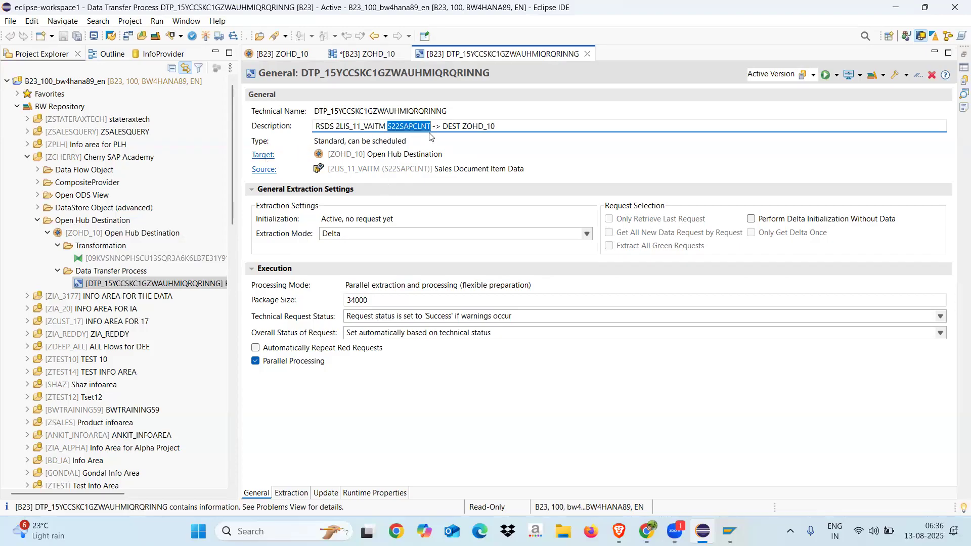
{"action": "mouse_move", "coordinate": [462, 127]}
{"action": "left_mouse_down"}
{"action": "mouse_move", "coordinate": [496, 127]}
{"action": "mouse_move", "coordinate": [460, 128]}
{"action": "left_mouse_up"}
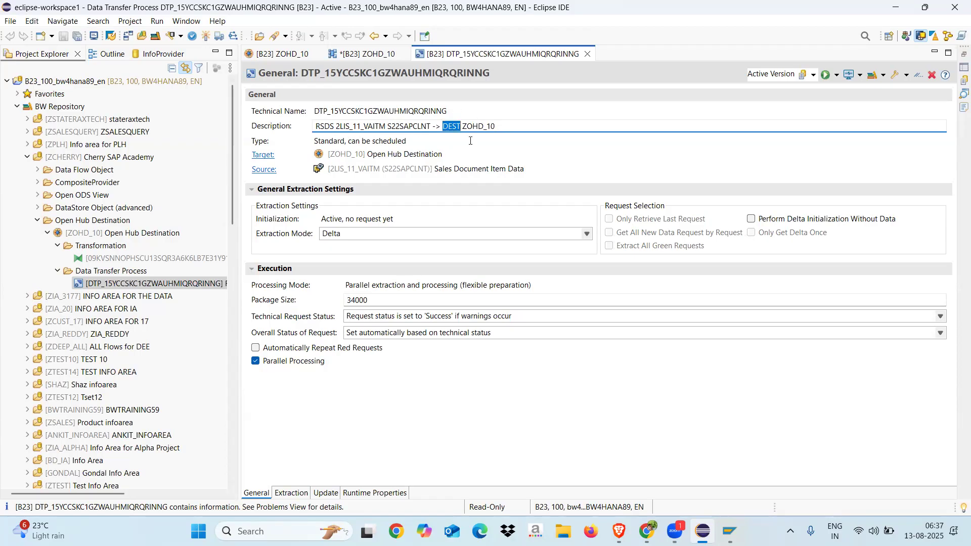
{"action": "left_click_drag", "start_coordinate": [336, 128], "coordinate": [499, 130]}
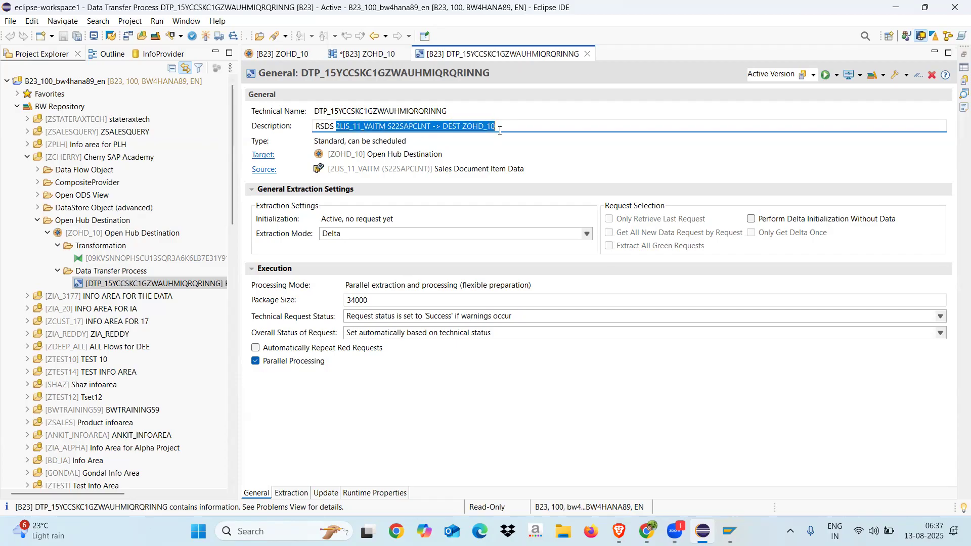
{"action": "left_click", "coordinate": [508, 127]}
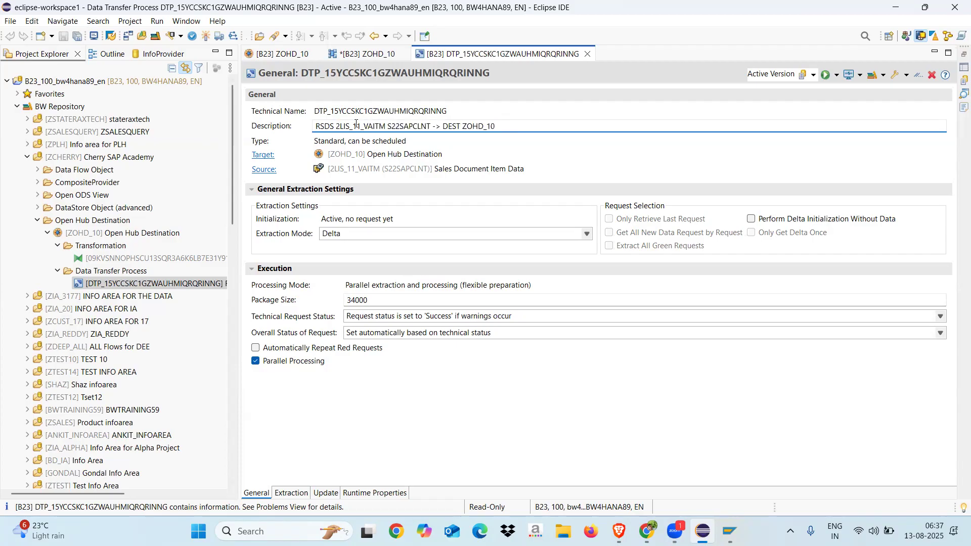
{"action": "left_click_drag", "start_coordinate": [316, 127], "coordinate": [337, 125]}
{"action": "left_click", "coordinate": [338, 126]}
{"action": "left_click_drag", "start_coordinate": [333, 126], "coordinate": [316, 128]}
{"action": "left_click", "coordinate": [334, 126]}
{"action": "double_click", "coordinate": [334, 126]}
{"action": "left_click_drag", "start_coordinate": [460, 126], "coordinate": [445, 127]}
{"action": "left_click", "coordinate": [464, 126]}
{"action": "left_click_drag", "start_coordinate": [461, 126], "coordinate": [438, 127]}
{"action": "left_click", "coordinate": [505, 128]}
Execute the data transfer process in the background without opening the monitor
{"action": "left_click", "coordinate": [838, 76]}
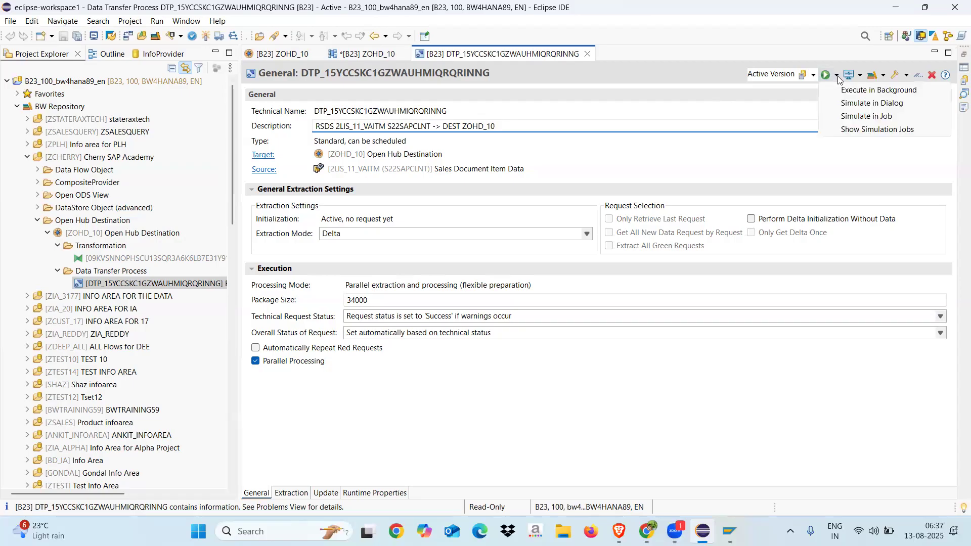
{"action": "left_click", "coordinate": [850, 91]}
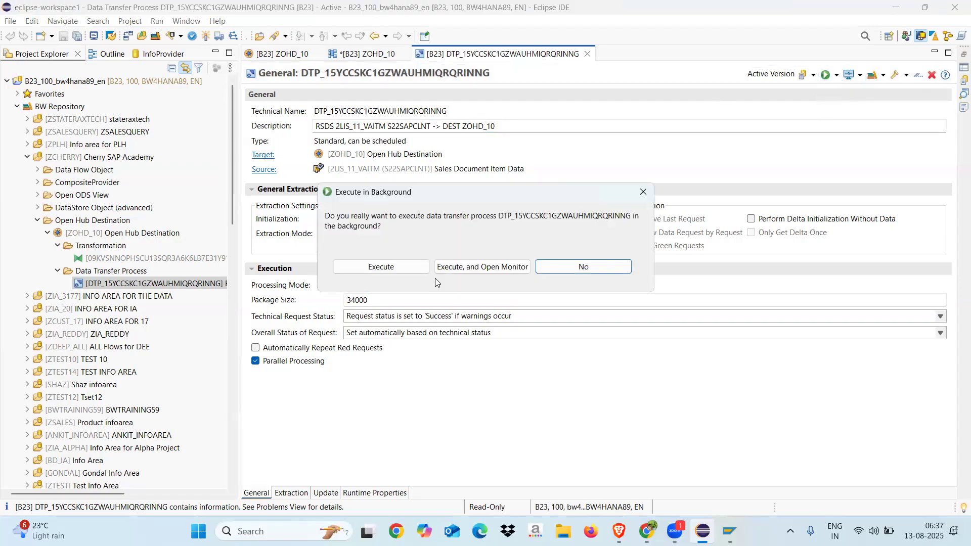
{"action": "left_click", "coordinate": [403, 272]}
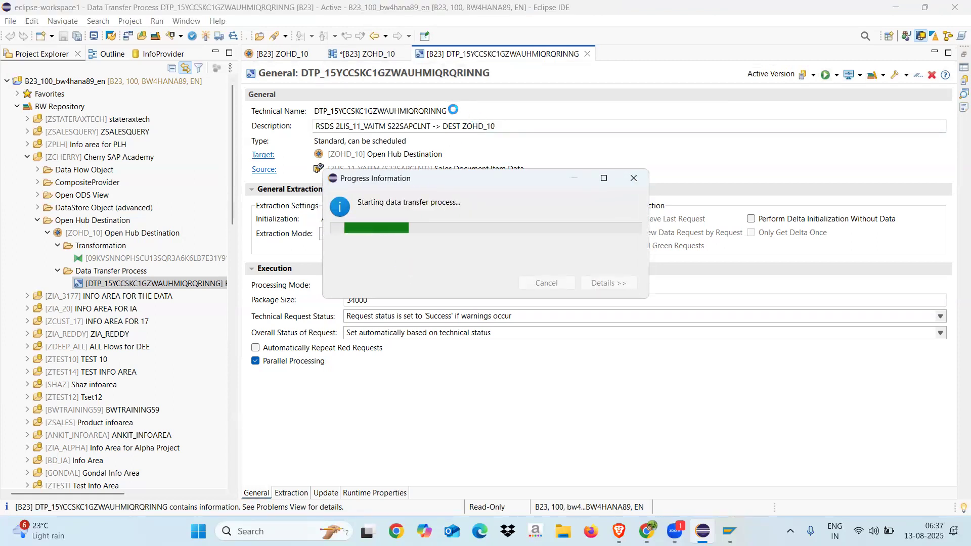
Switch to the SAP GUI Data Browser and check the number of entries in table /BIC/OHZOHD_10
{"action": "left_click_drag", "start_coordinate": [454, 109], "coordinate": [315, 112]}
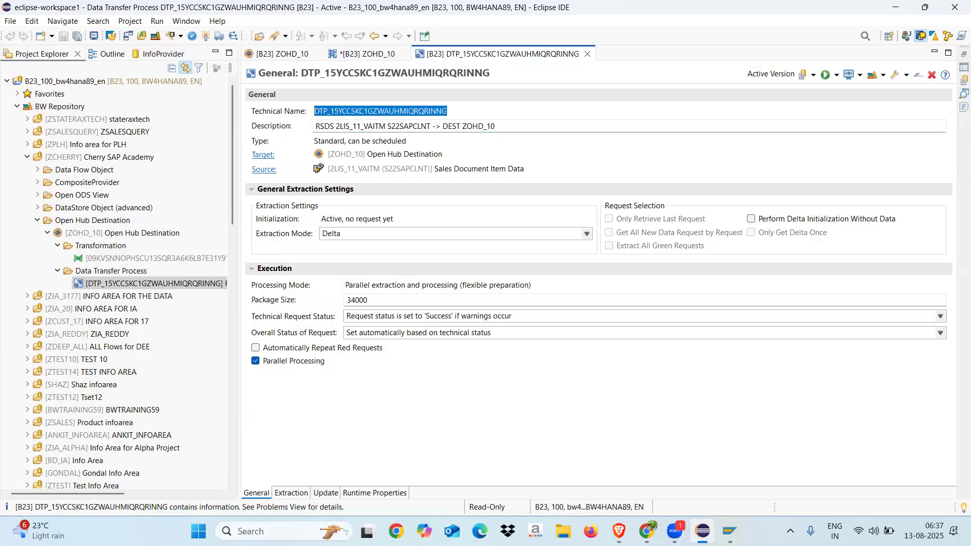
{"action": "mouse_move", "coordinate": [729, 531]}
{"action": "left_click", "coordinate": [747, 460]}
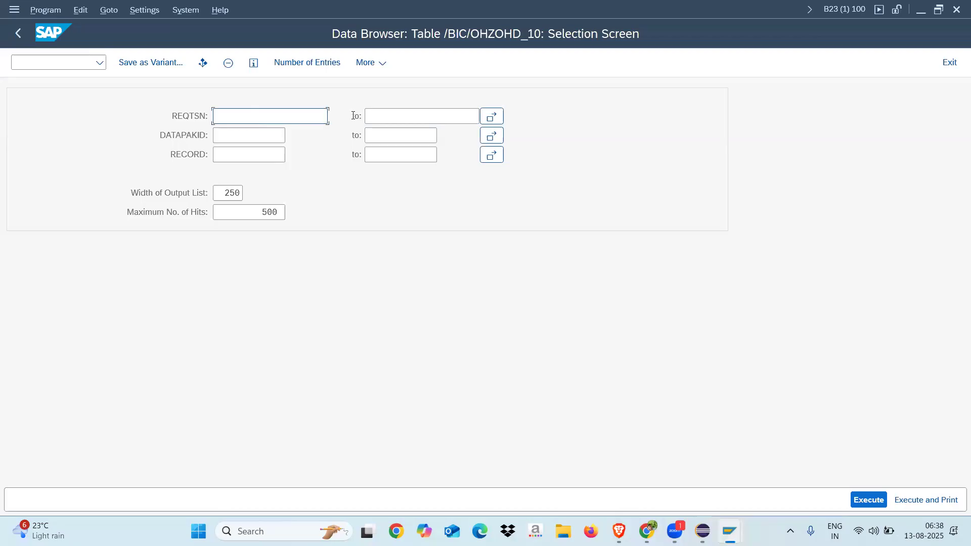
{"action": "left_click", "coordinate": [315, 65]}
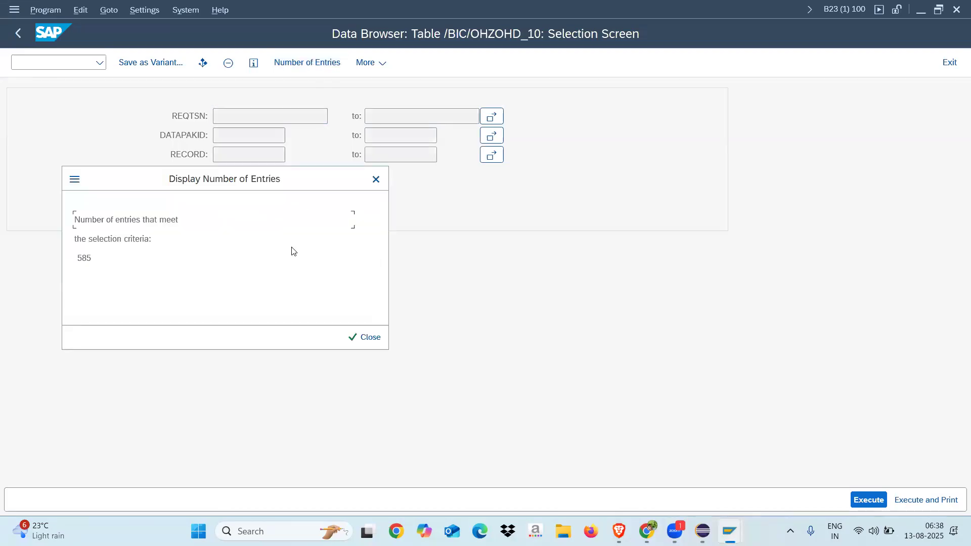
{"action": "left_click", "coordinate": [365, 337]}
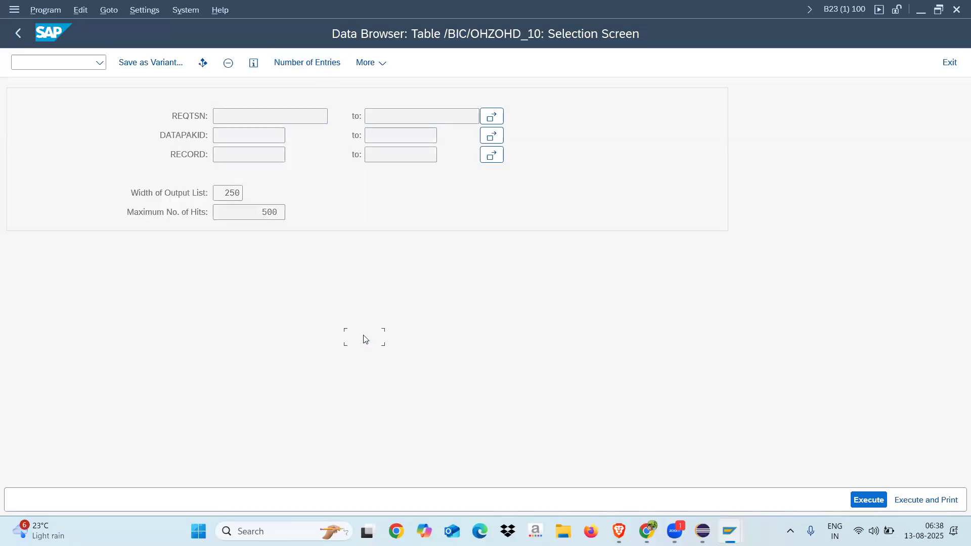
Clear the maximum number of hits and display all entries of table /BIC/OHZOHD_10
{"action": "left_click", "coordinate": [262, 214]}
{"action": "key", "text": "Delete"}
{"action": "key", "text": "Delete"}
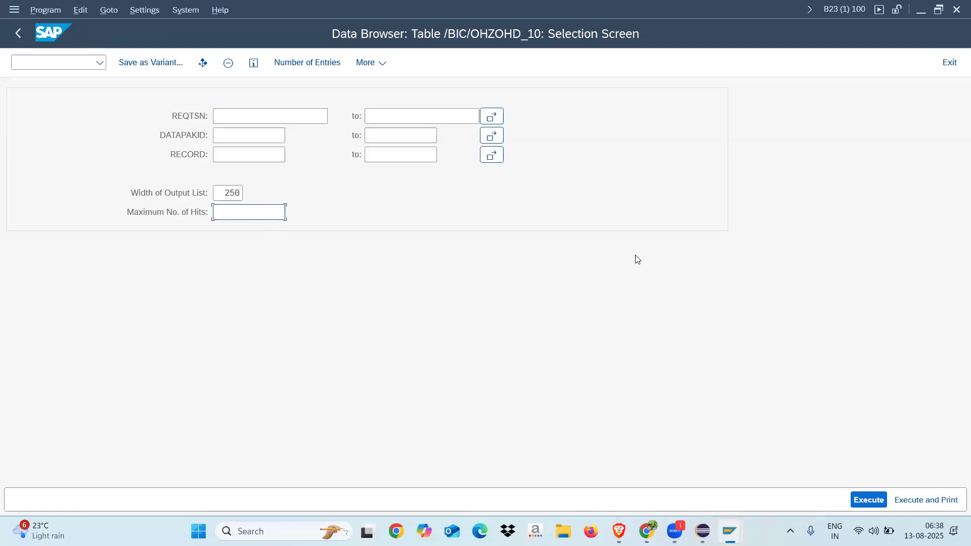
{"action": "left_click", "coordinate": [920, 499]}
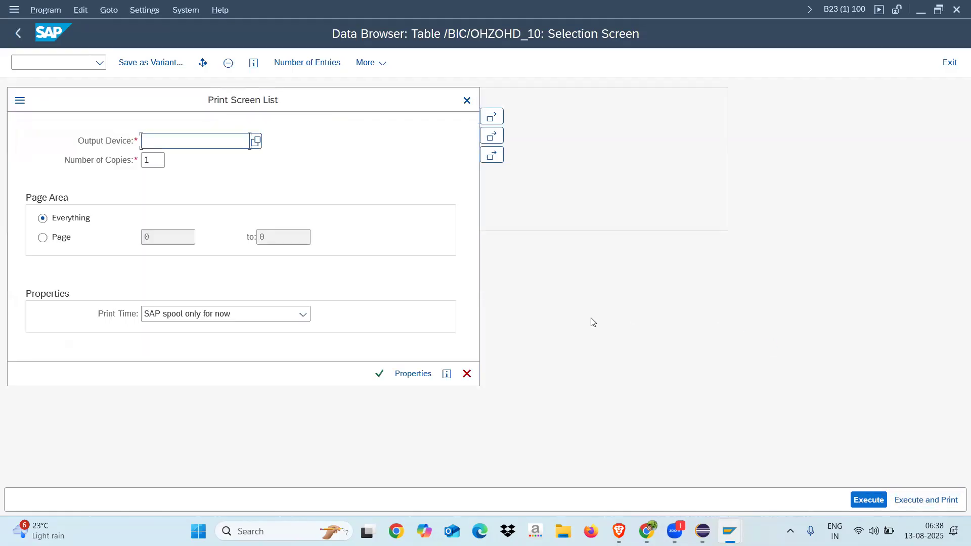
{"action": "left_click", "coordinate": [466, 100]}
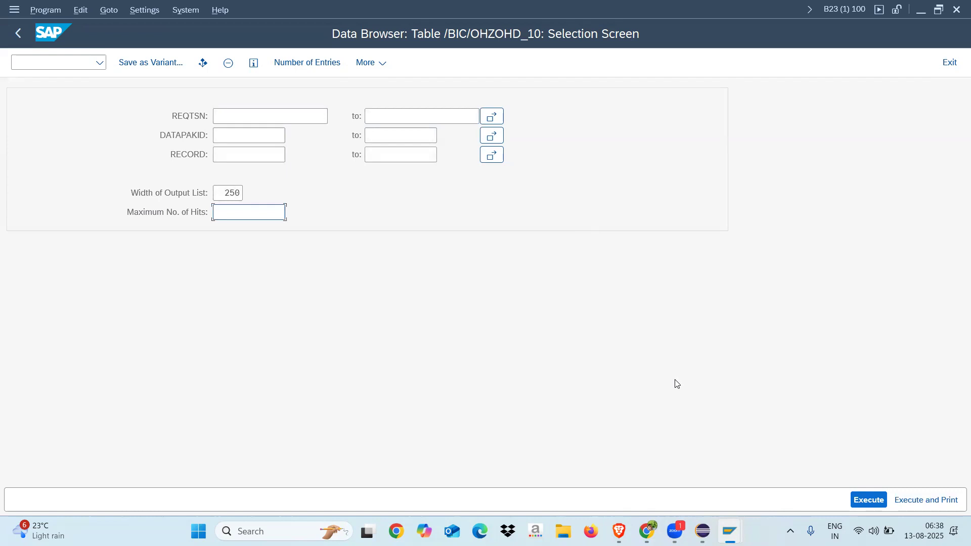
{"action": "left_click", "coordinate": [860, 499]}
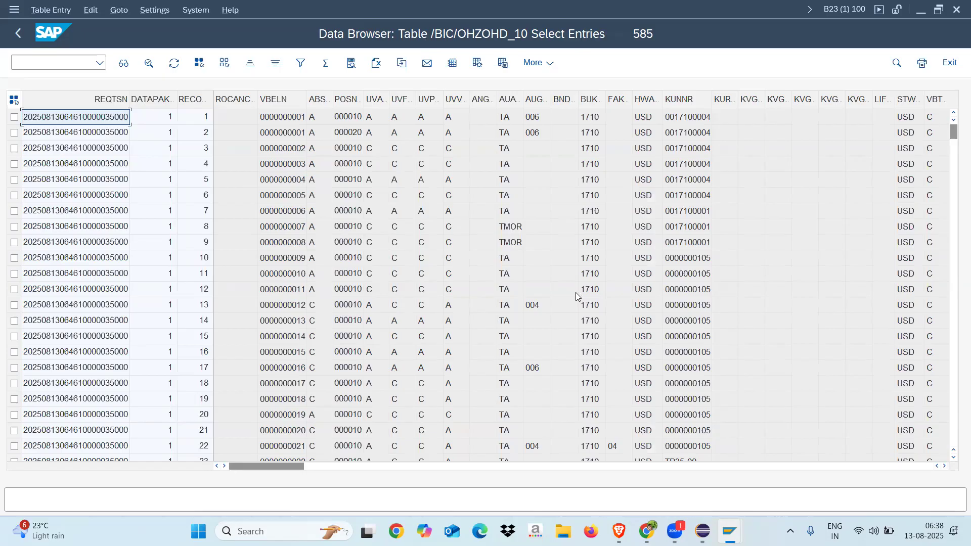
Switch to Eclipse and restrict the data transfer process extraction filter for company code BUKRS to 1710
{"action": "left_click", "coordinate": [702, 531]}
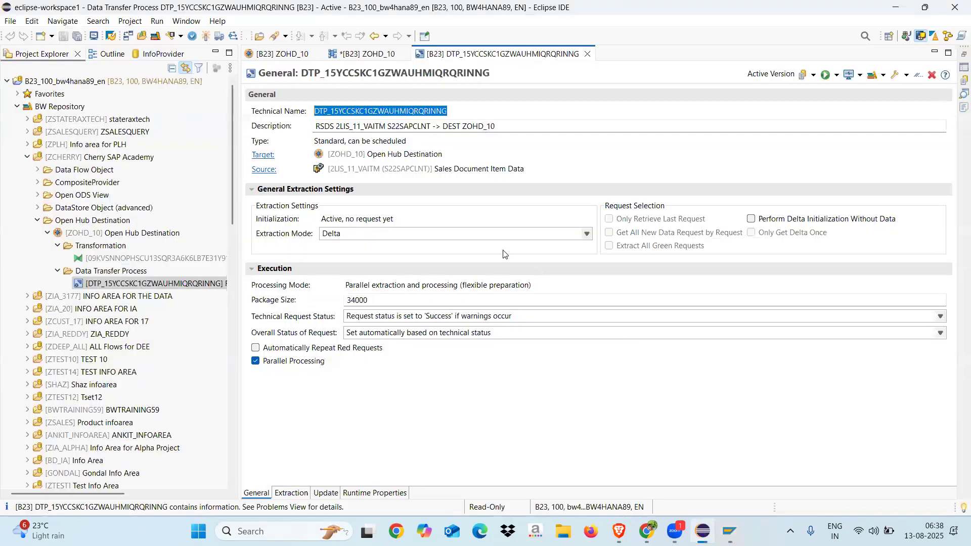
{"action": "left_click", "coordinate": [462, 115]}
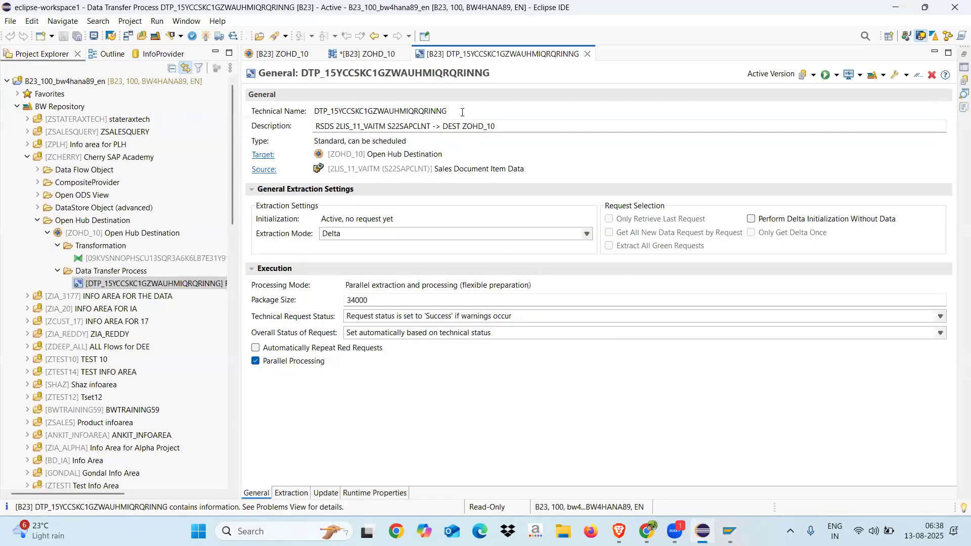
{"action": "left_click_drag", "start_coordinate": [462, 112], "coordinate": [312, 111]}
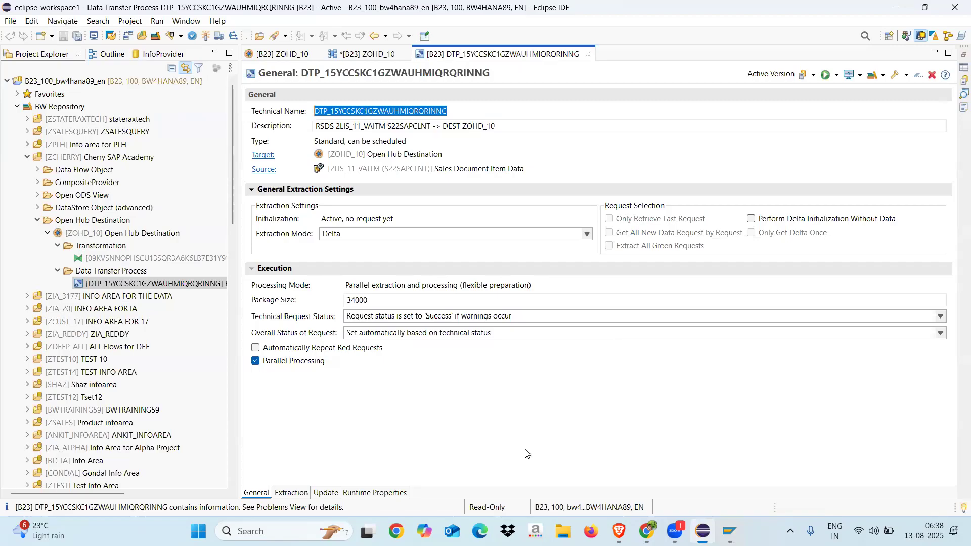
{"action": "left_click", "coordinate": [295, 491]}
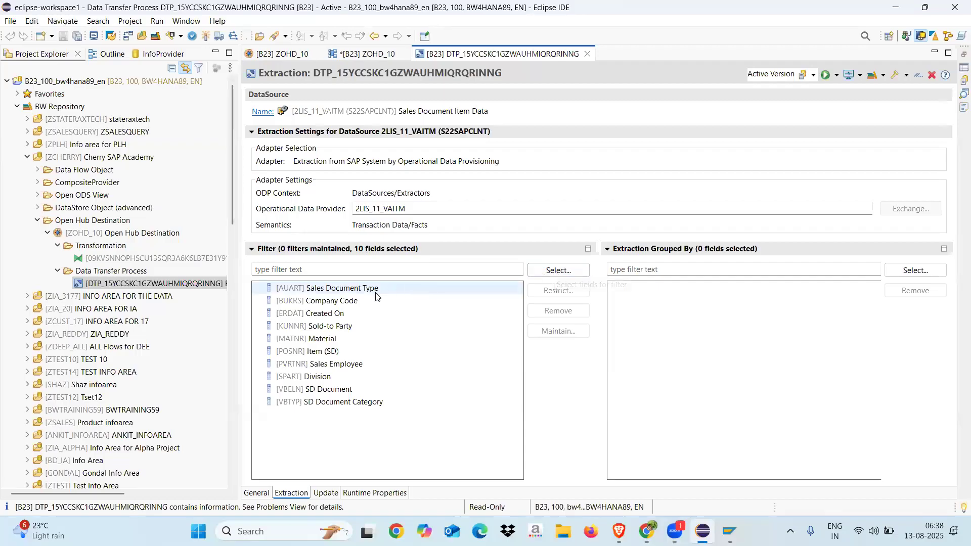
{"action": "left_click", "coordinate": [340, 305]}
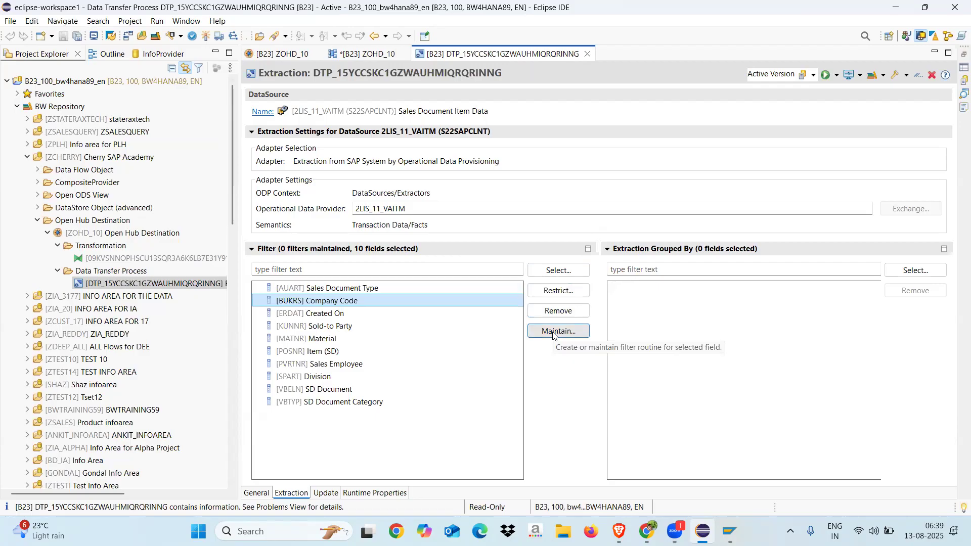
{"action": "left_click", "coordinate": [553, 294]}
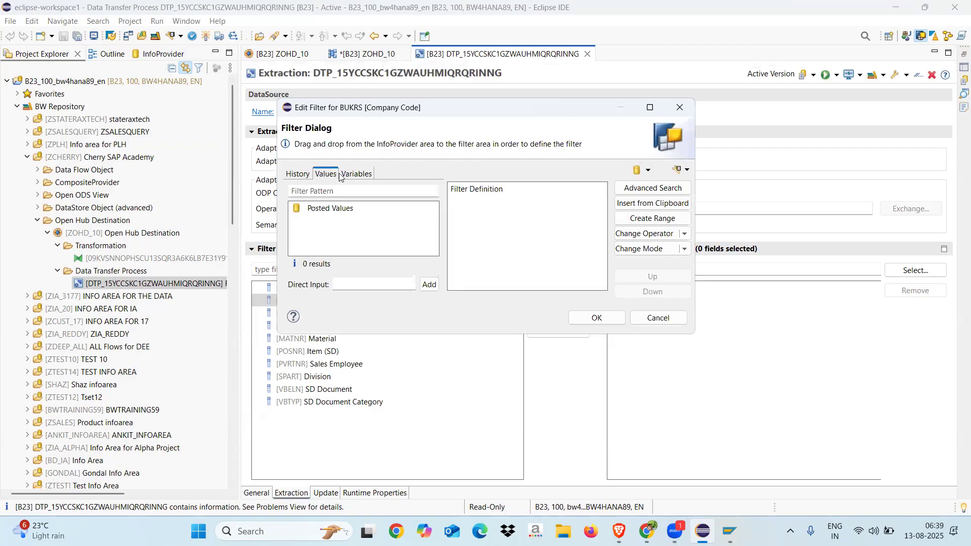
{"action": "left_click", "coordinate": [349, 285]}
{"action": "type", "text": "1710"}
{"action": "left_click", "coordinate": [429, 284]}
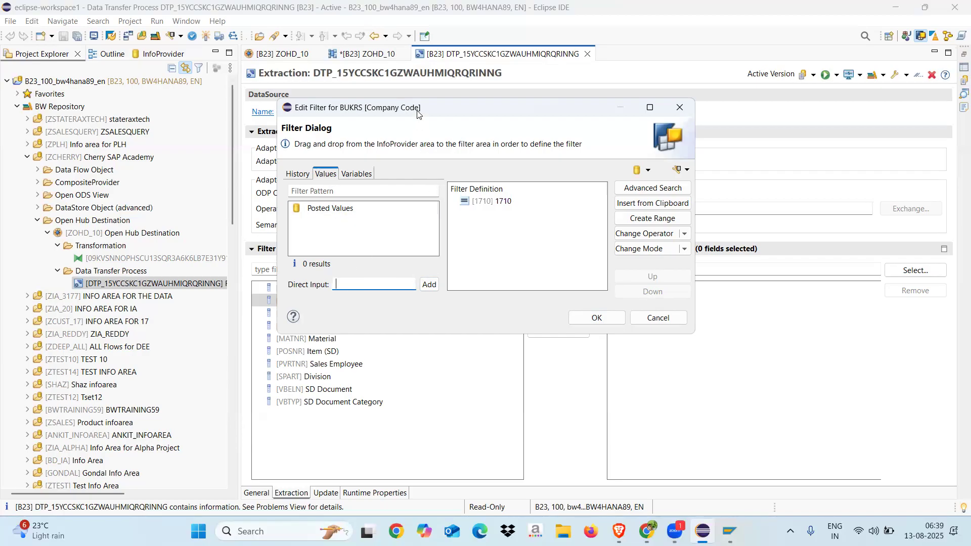
{"action": "left_click_drag", "start_coordinate": [418, 114], "coordinate": [406, 102]}
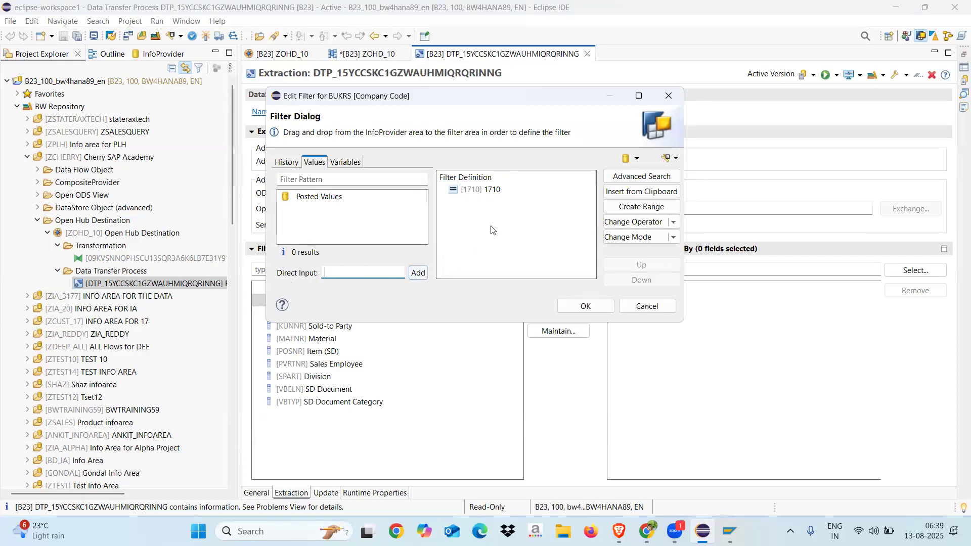
{"action": "left_click", "coordinate": [583, 307]}
Change the company code 1710 filter value to Exclude mode and activate the data transfer process
{"action": "left_click", "coordinate": [310, 315]}
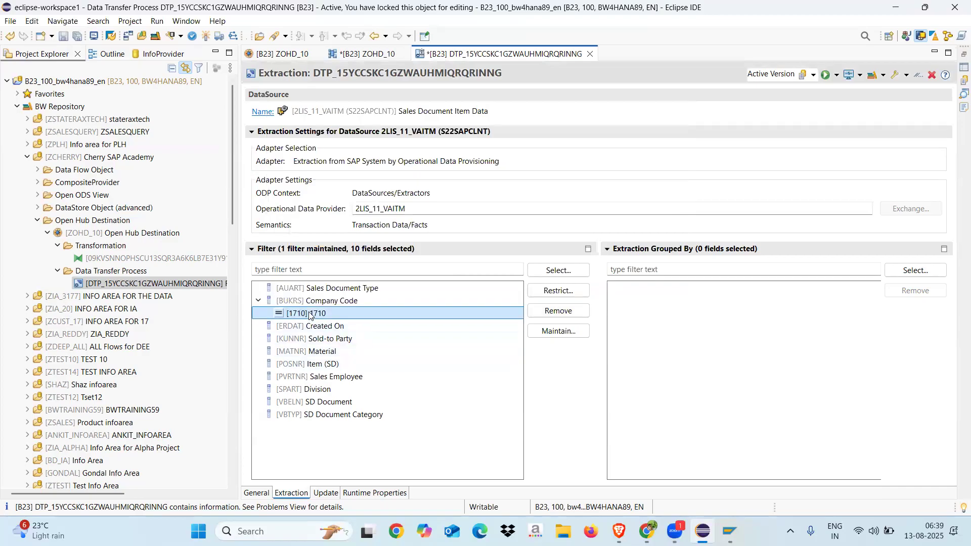
{"action": "left_click", "coordinate": [548, 293]}
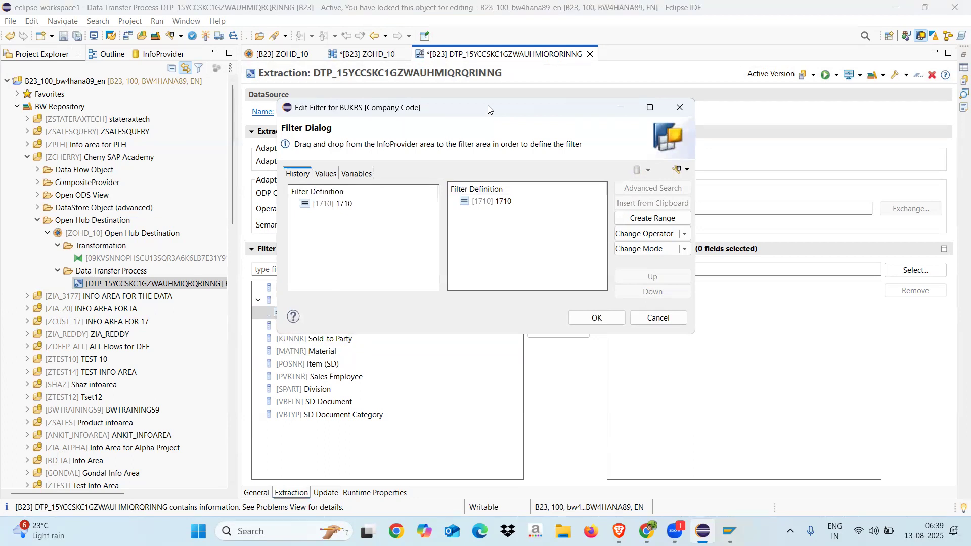
{"action": "left_click_drag", "start_coordinate": [488, 109], "coordinate": [401, 71]}
{"action": "left_click", "coordinate": [411, 162]}
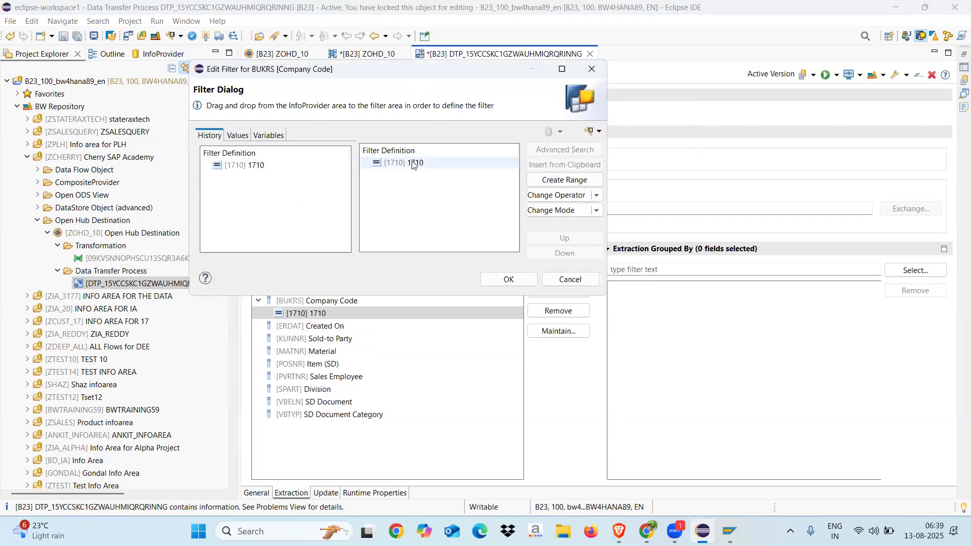
{"action": "left_click", "coordinate": [597, 213]}
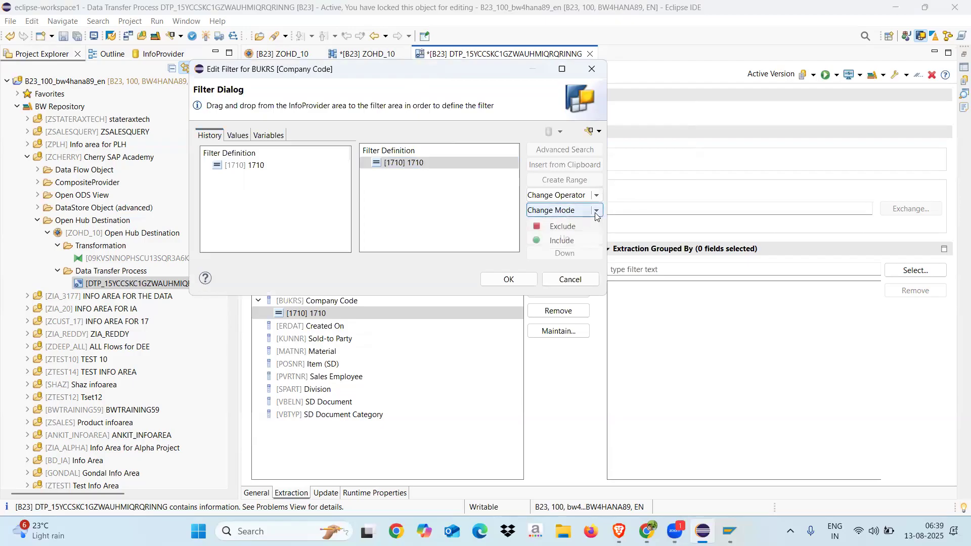
{"action": "left_click", "coordinate": [562, 227]}
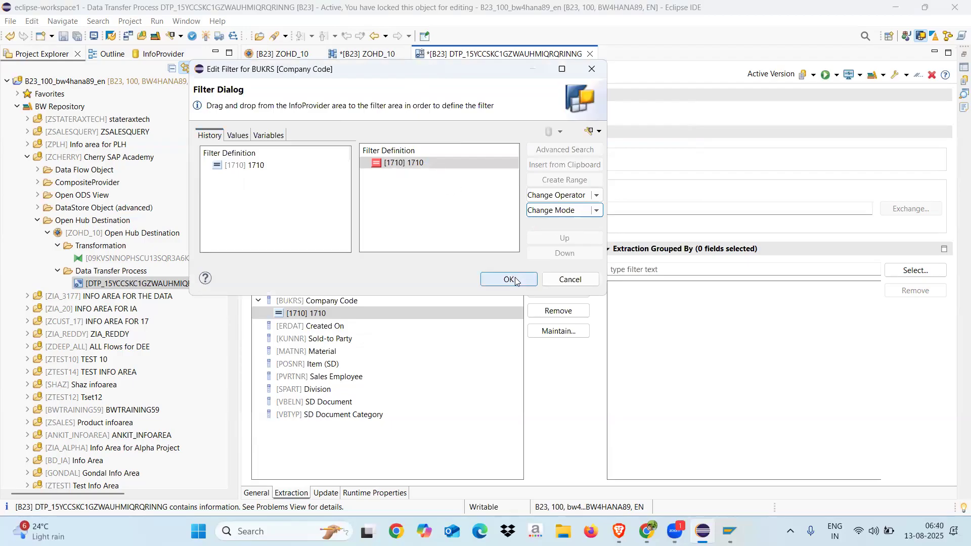
{"action": "left_click", "coordinate": [595, 213]}
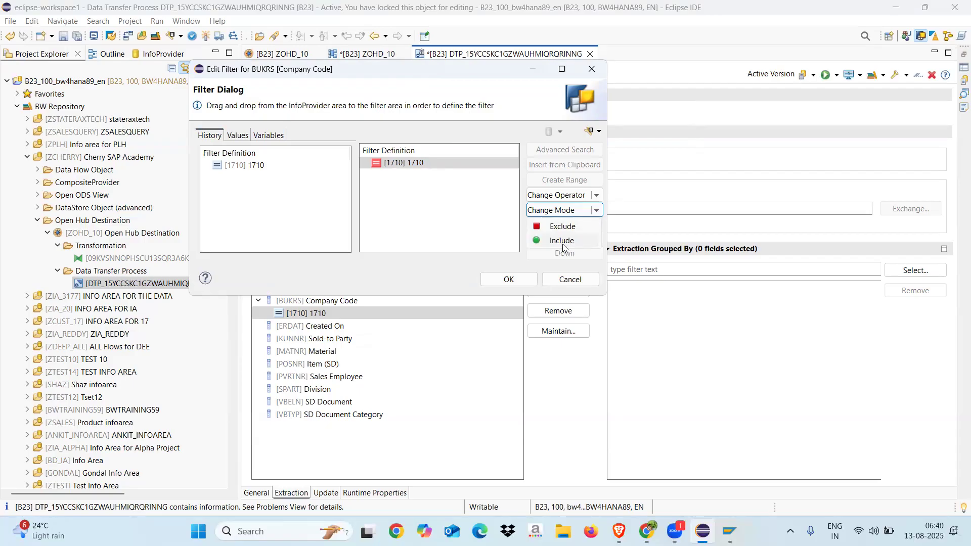
{"action": "left_click", "coordinate": [597, 196]}
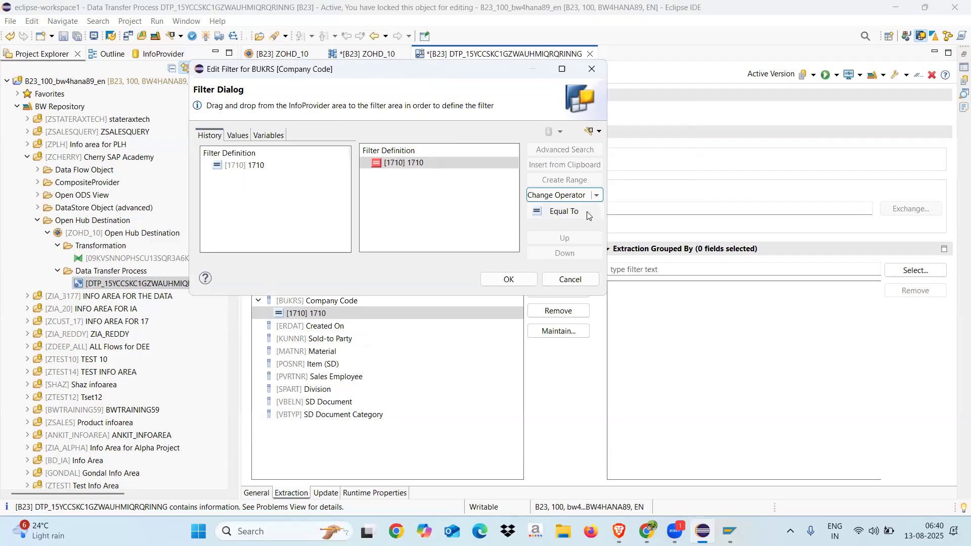
{"action": "left_click", "coordinate": [452, 216]}
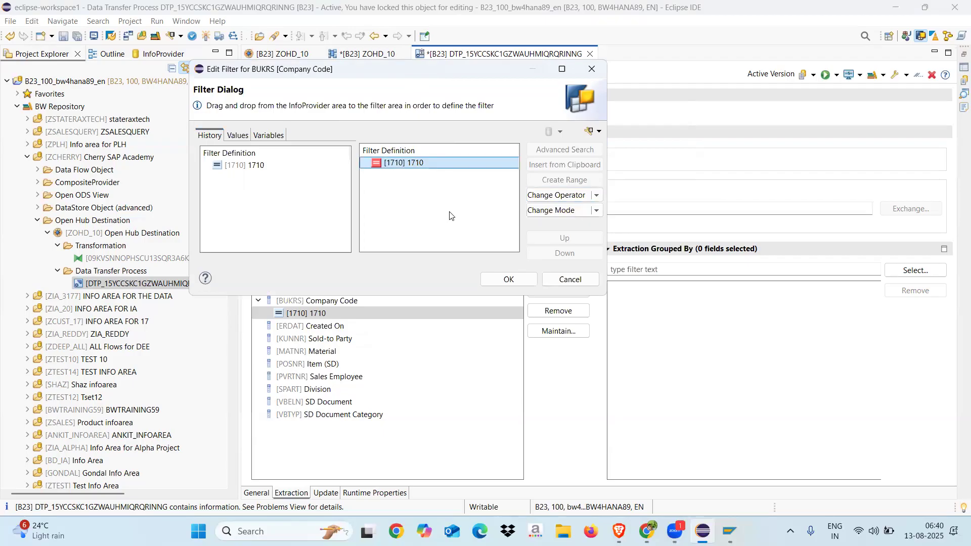
{"action": "left_click", "coordinate": [509, 280]}
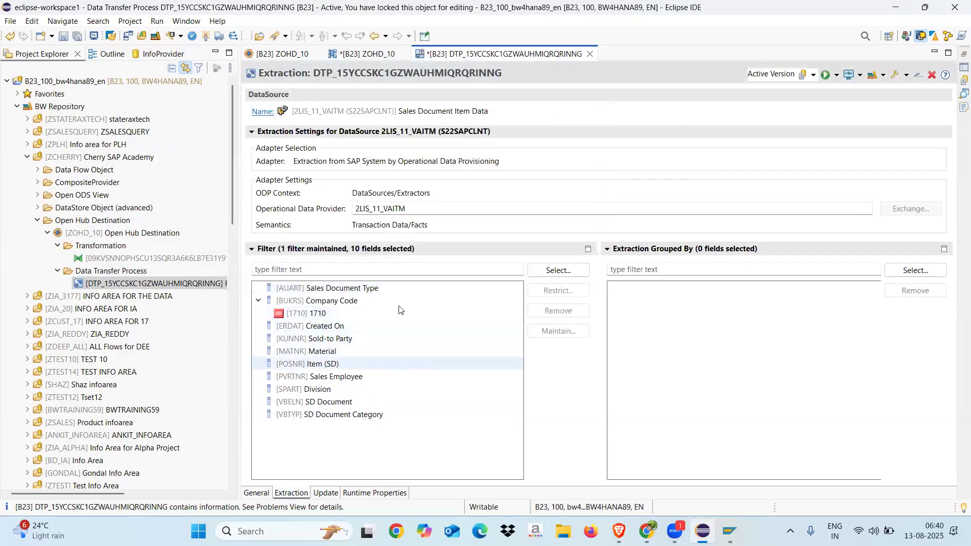
{"action": "left_click", "coordinate": [206, 36]}
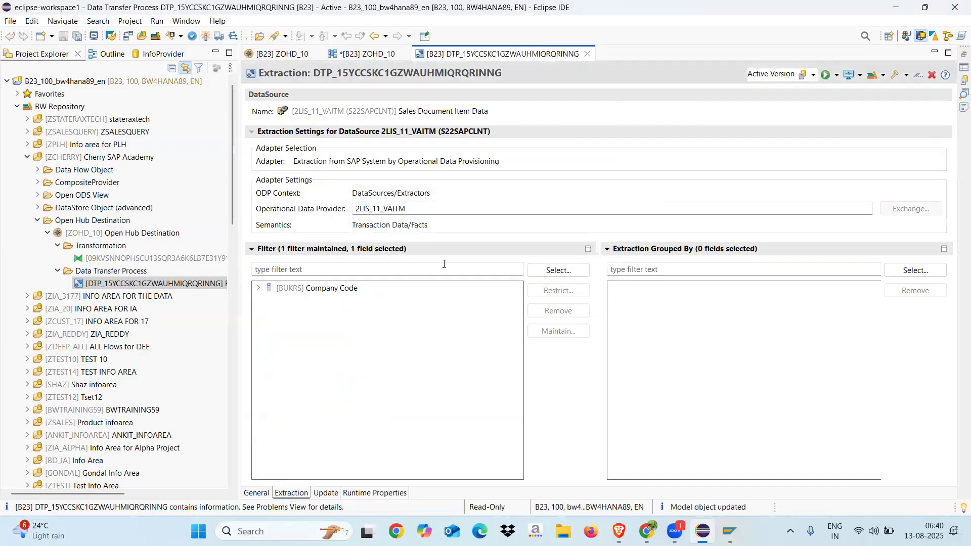
Copy the data transfer process's technical name and recheck the number of entries in table /BIC/OHZOHD_10 in SAP GUI
{"action": "left_click", "coordinate": [255, 493]}
{"action": "left_click_drag", "start_coordinate": [458, 112], "coordinate": [314, 111]}
{"action": "key", "text": "ctrl+c"}
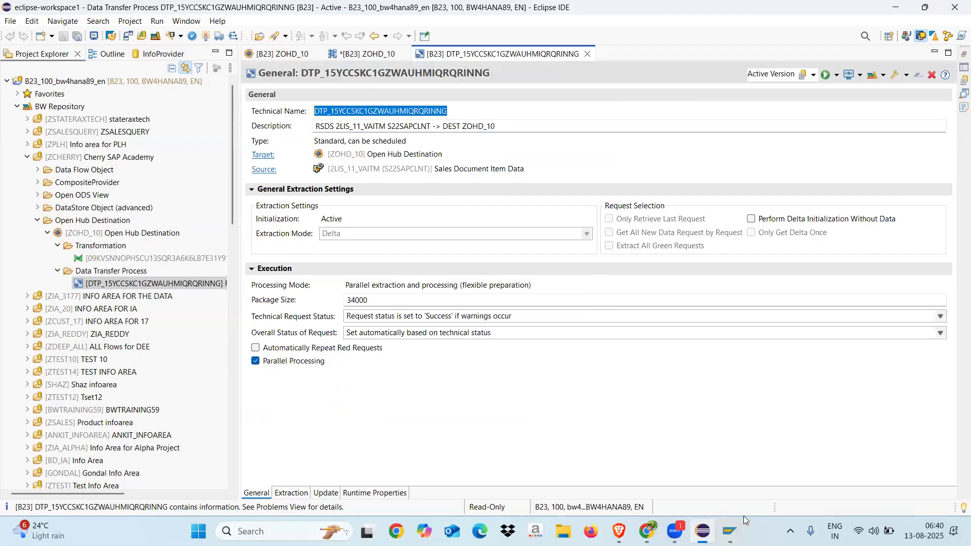
{"action": "left_click", "coordinate": [730, 531]}
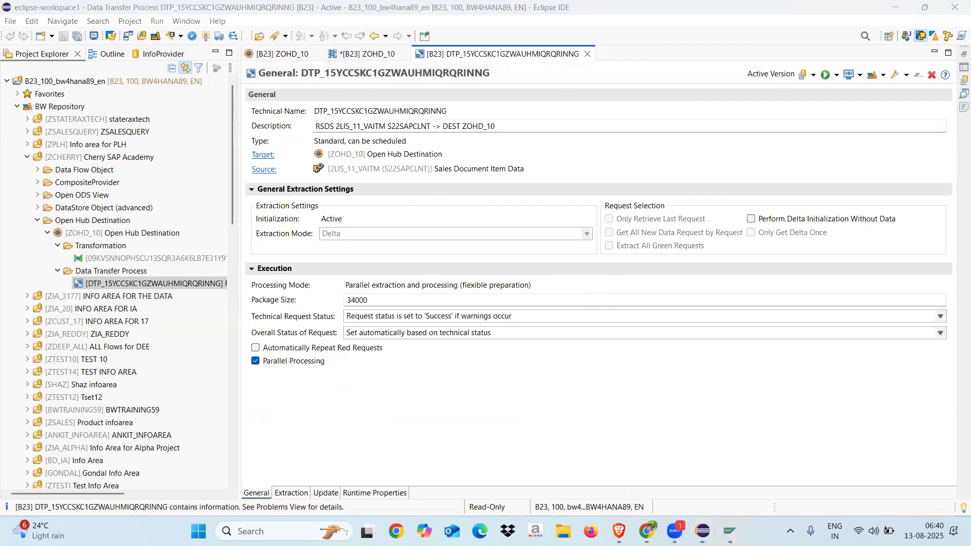
{"action": "left_click", "coordinate": [729, 531]}
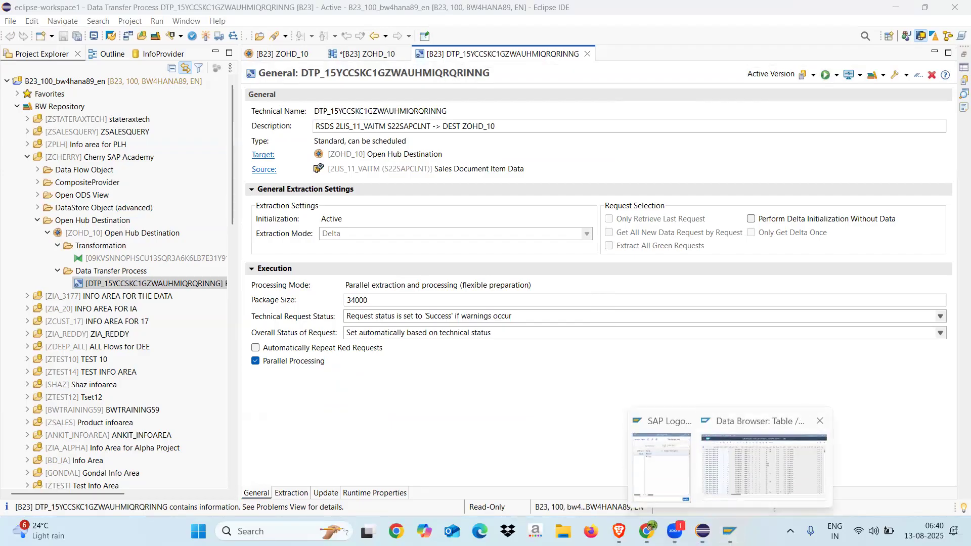
{"action": "left_click", "coordinate": [763, 460]}
{"action": "left_click", "coordinate": [20, 31]}
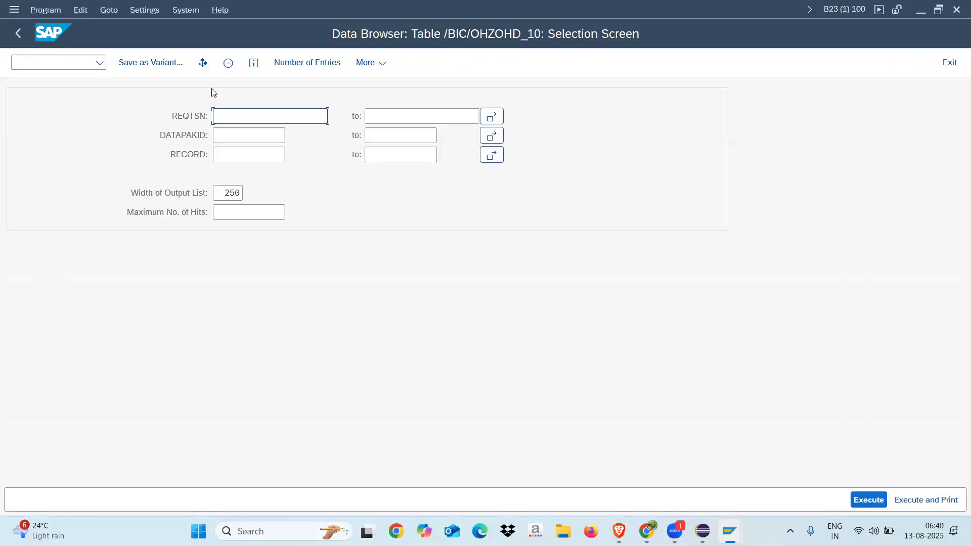
{"action": "left_click", "coordinate": [314, 64]}
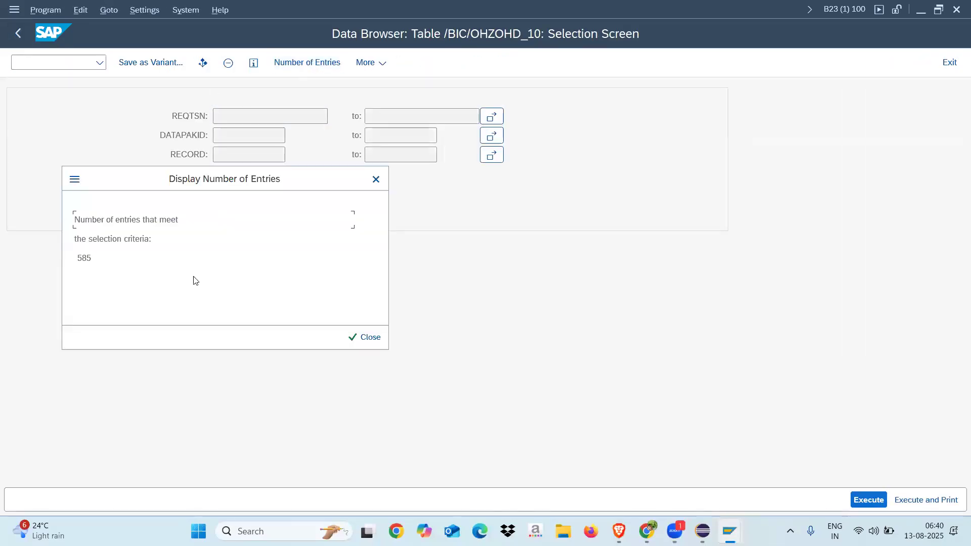
{"action": "left_click", "coordinate": [367, 336]}
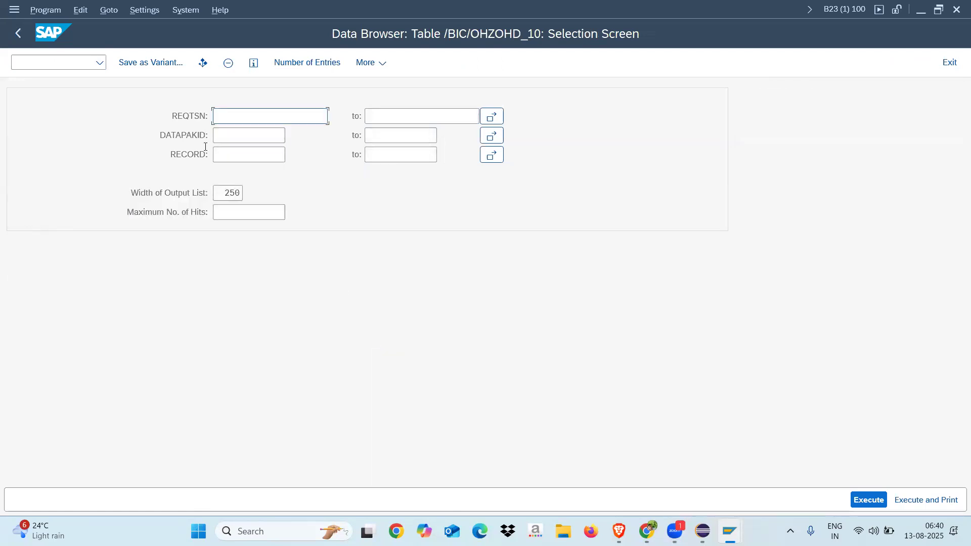
Open program RSBK0001 in a new session and display the data transfer process DTP_15YCCSKC1GZWAUHMIQRQRINNG
{"action": "left_click", "coordinate": [39, 67]}
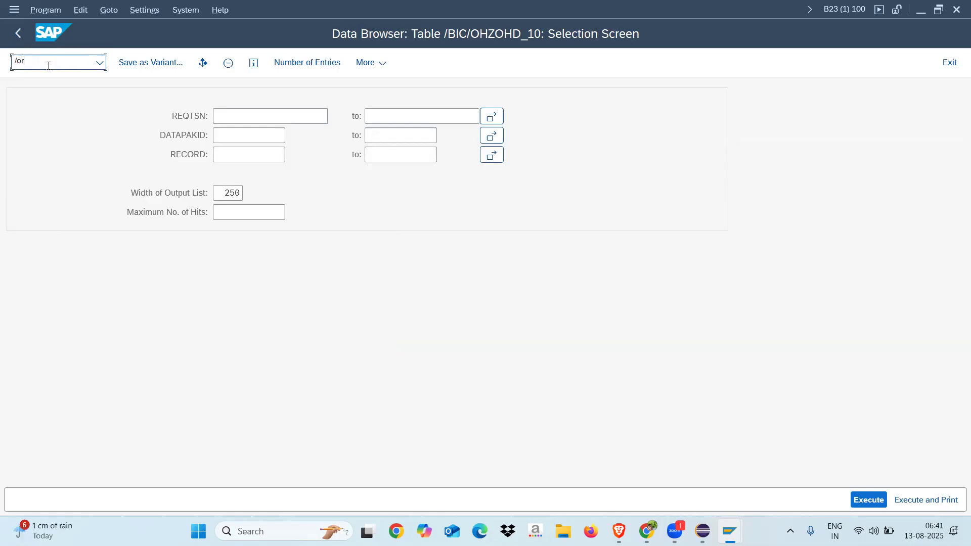
{"action": "type", "text": "RSDTP"}
{"action": "key", "text": "Return"}
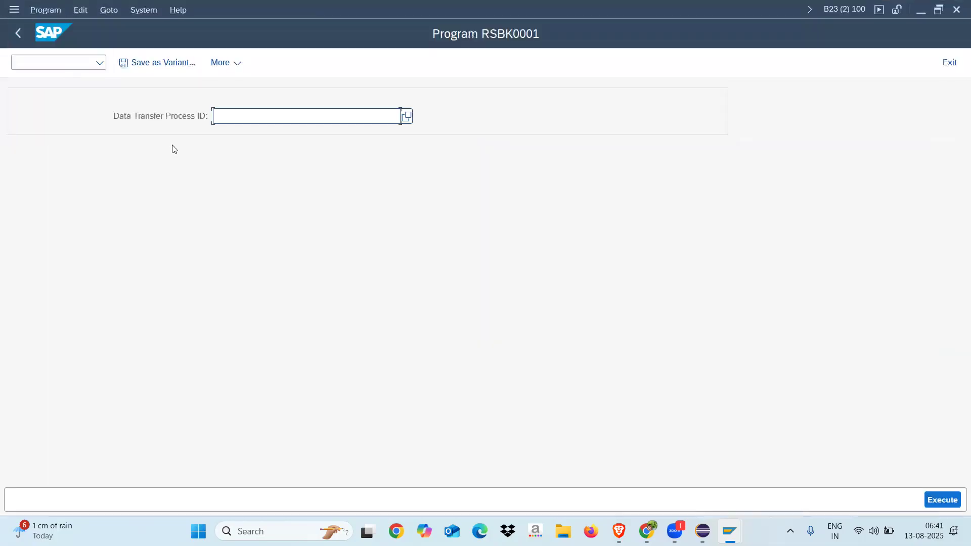
{"action": "key", "text": "ctrl+v"}
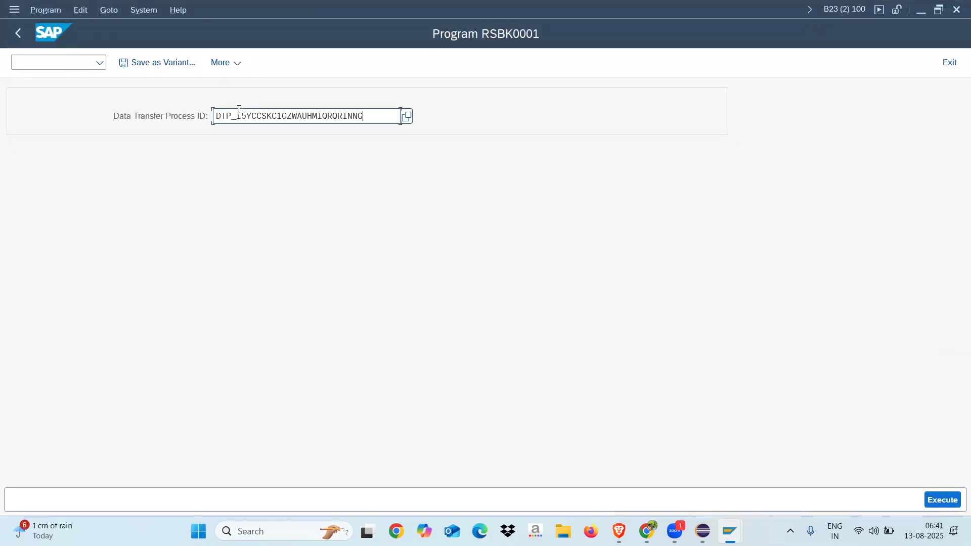
{"action": "left_click", "coordinate": [945, 500]}
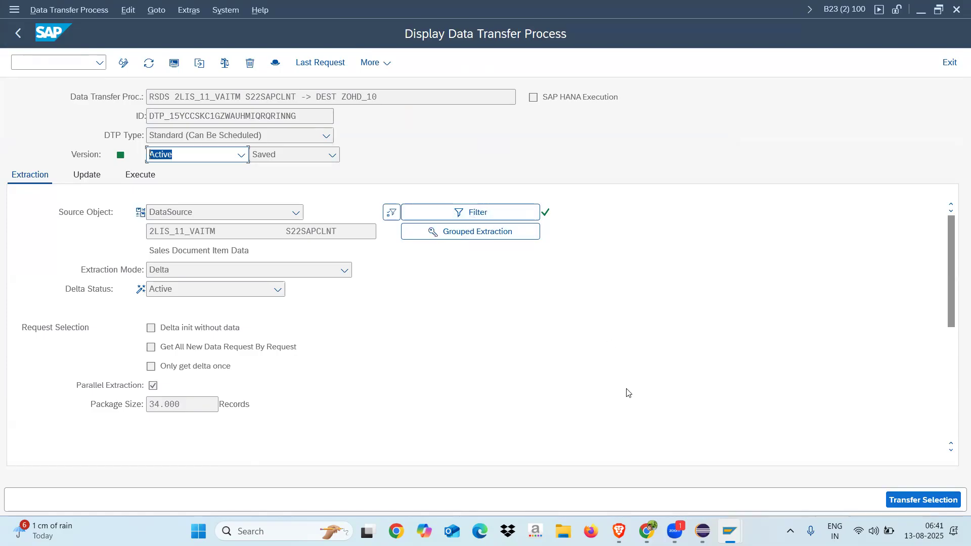
Check the extraction filter of the data transfer process, including the single values and ranges for Company Code
{"action": "left_click", "coordinate": [496, 213]}
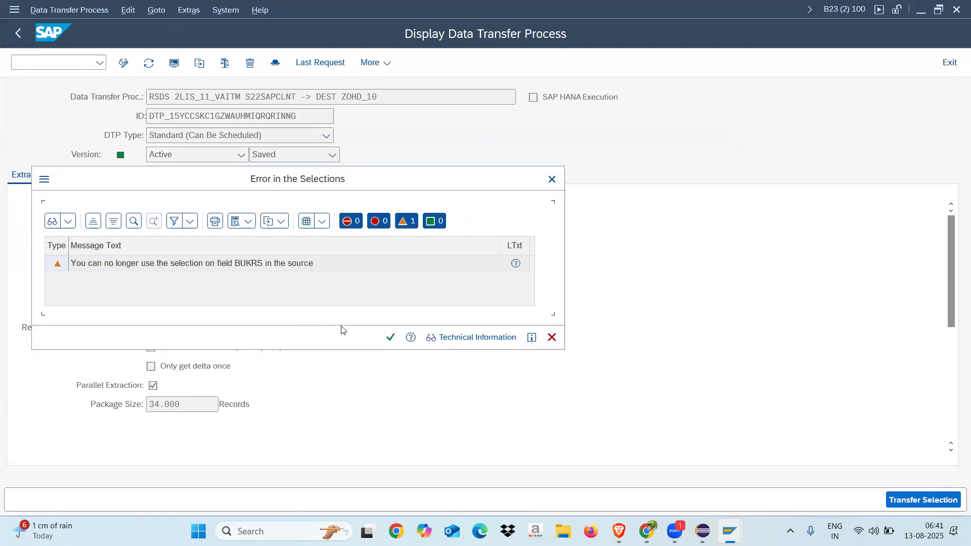
{"action": "left_click", "coordinate": [390, 337]}
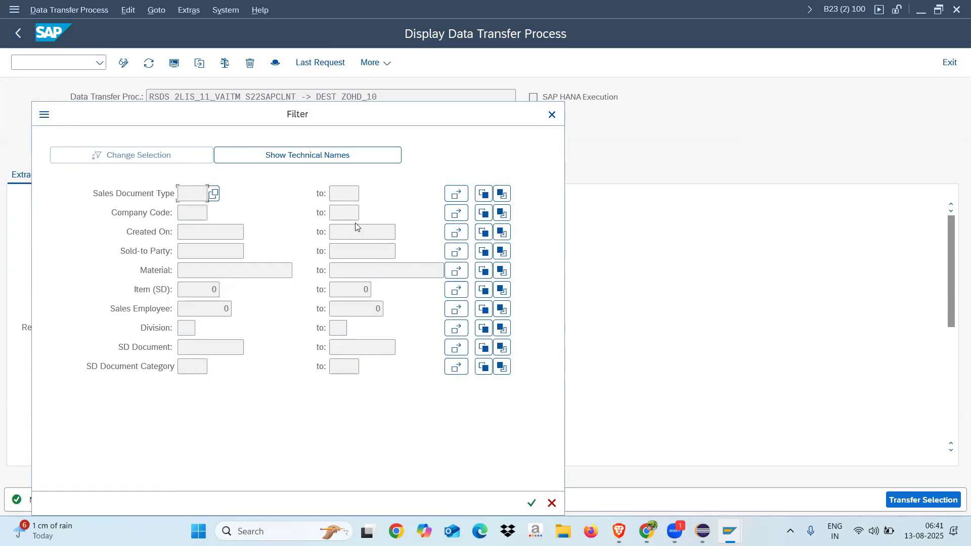
{"action": "left_click", "coordinate": [459, 214]}
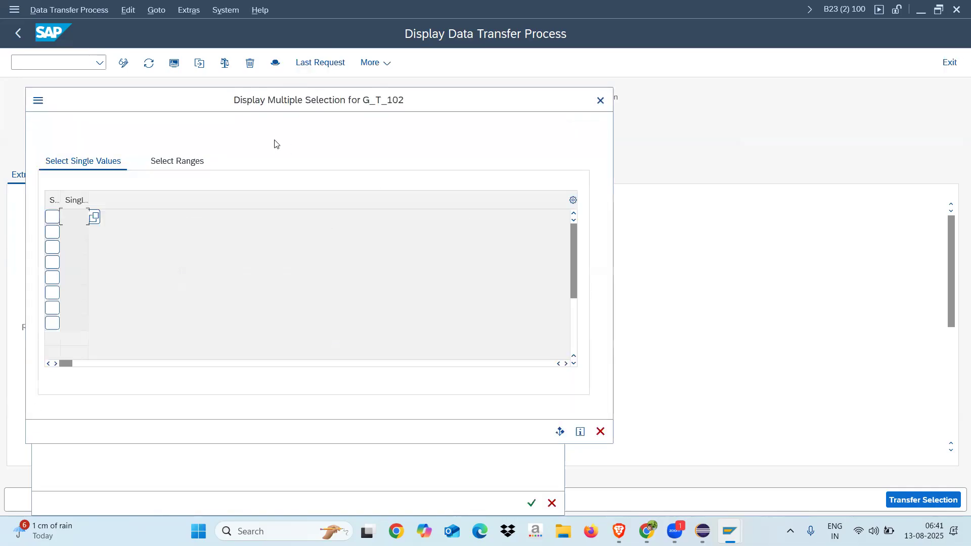
{"action": "left_click", "coordinate": [184, 166]}
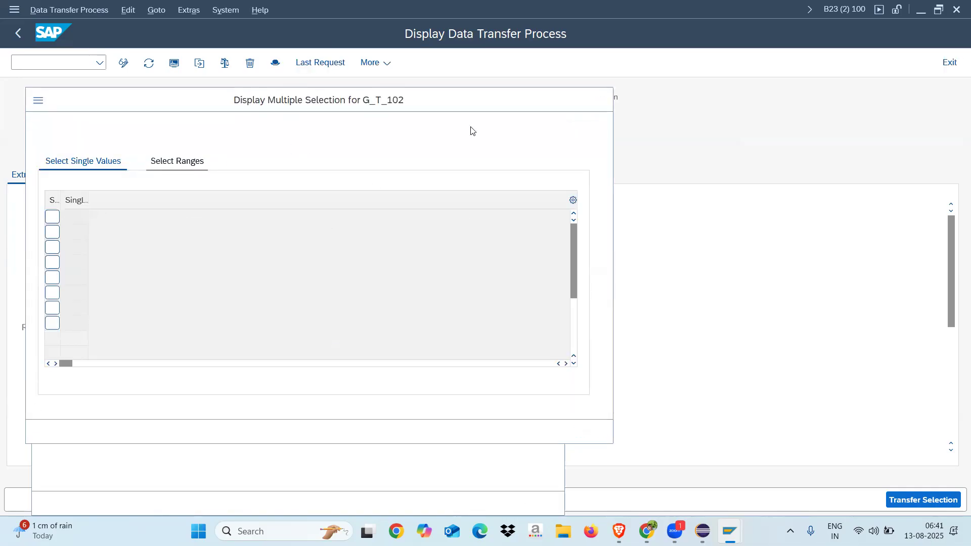
{"action": "left_click", "coordinate": [599, 101]}
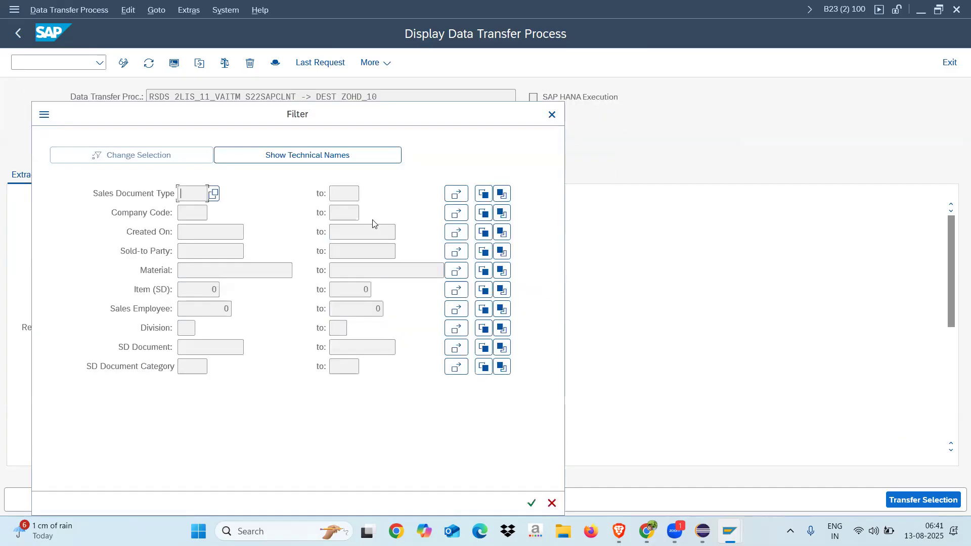
{"action": "left_click", "coordinate": [551, 503]}
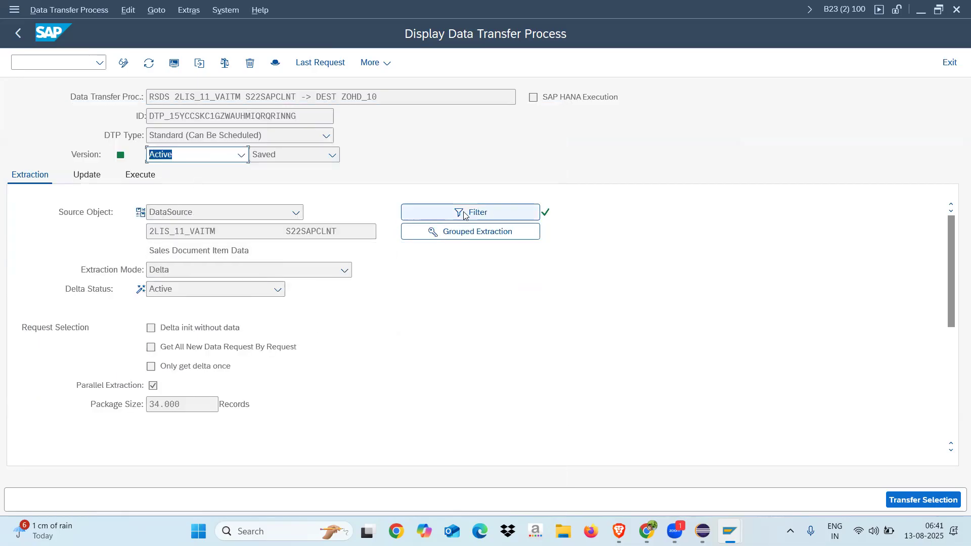
{"action": "left_click", "coordinate": [506, 215]}
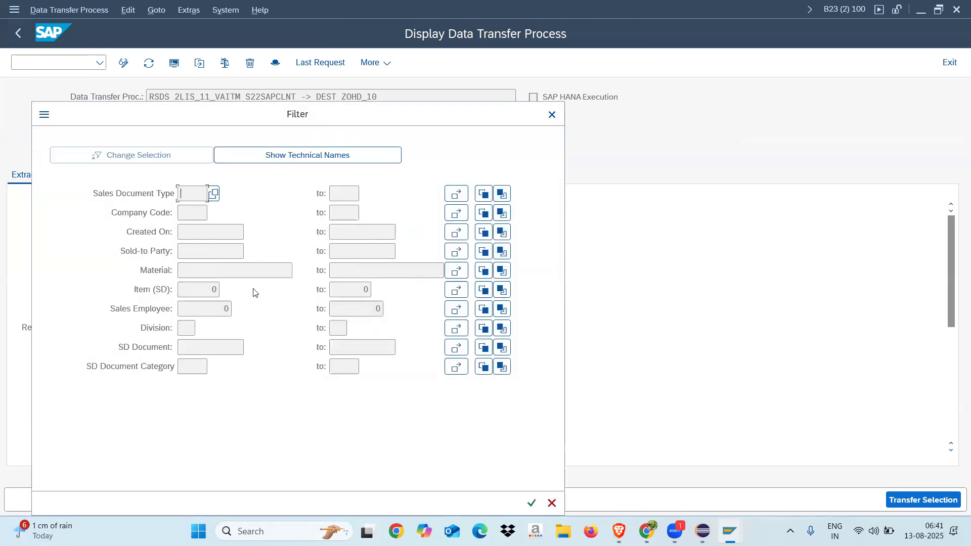
{"action": "left_click", "coordinate": [551, 116]}
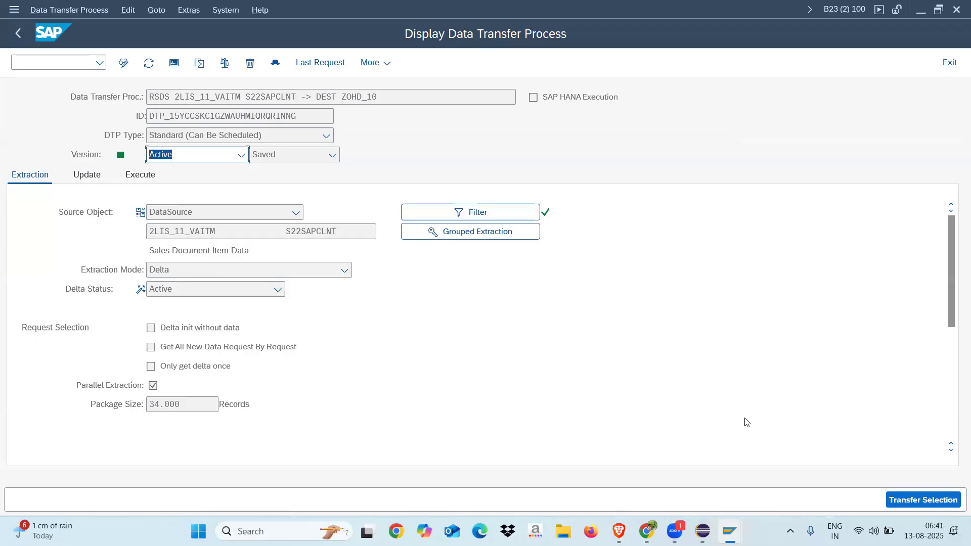
Execute the data transfer process to ZOHD_10 and display its request monitor
{"action": "left_click", "coordinate": [140, 177]}
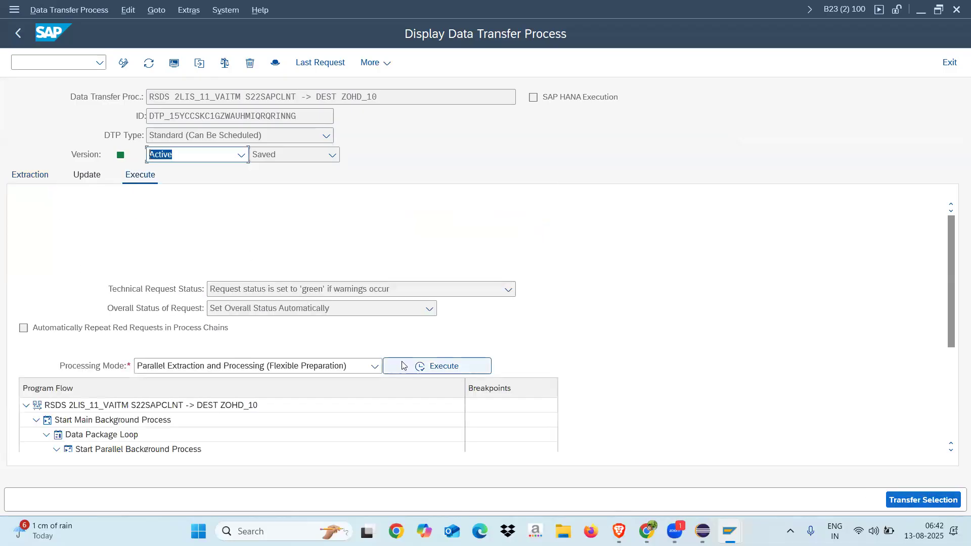
{"action": "left_click", "coordinate": [404, 366]}
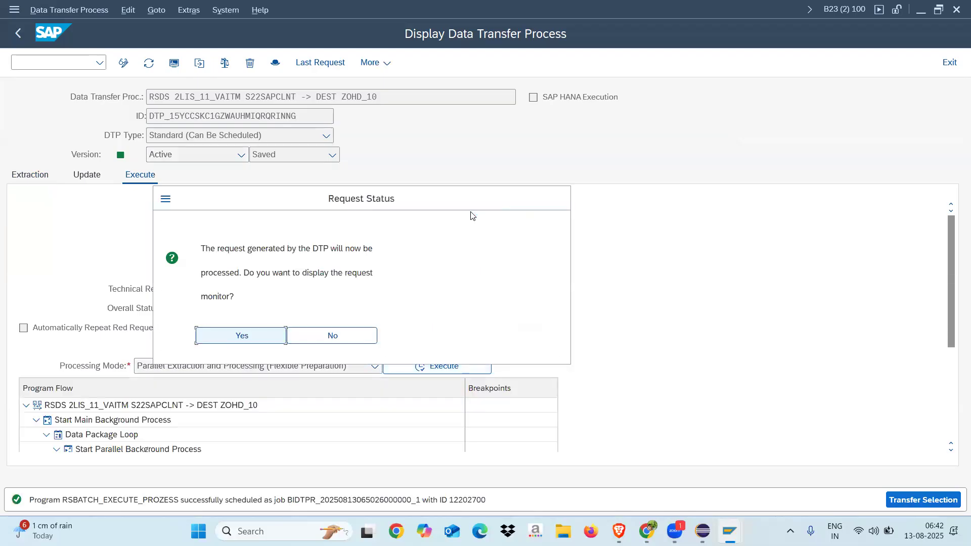
{"action": "left_click", "coordinate": [255, 336]}
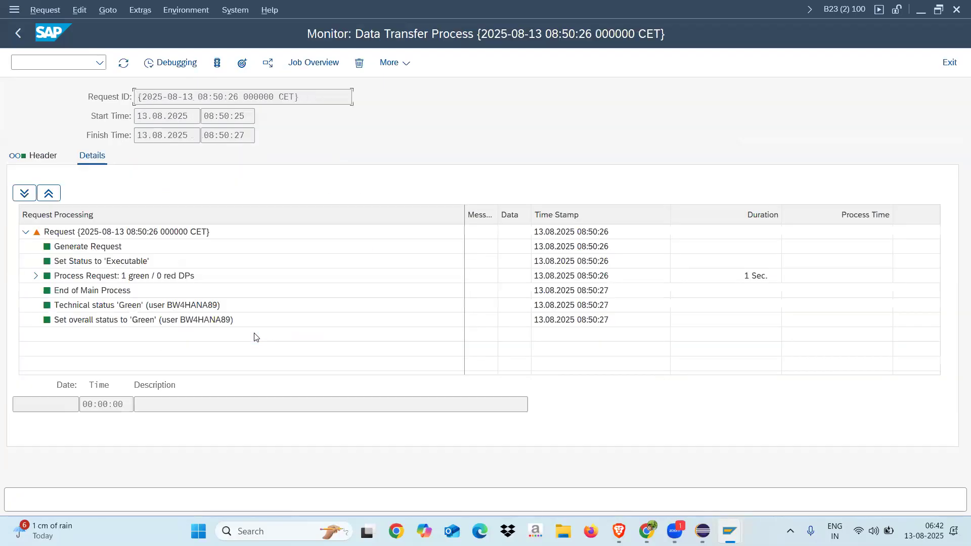
Check the number of data records inserted in the request monitor's header
{"action": "left_click", "coordinate": [51, 158]}
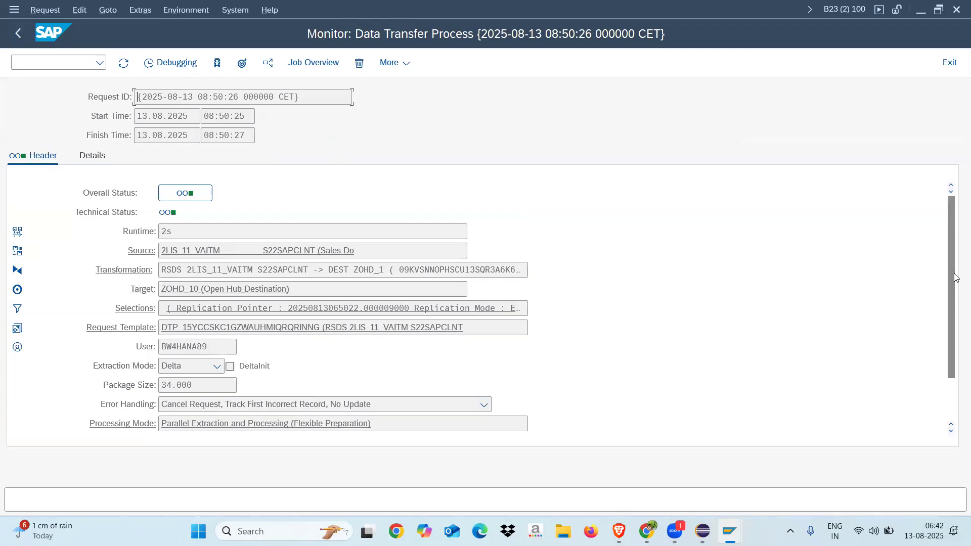
{"action": "left_click_drag", "start_coordinate": [954, 281], "coordinate": [954, 330]}
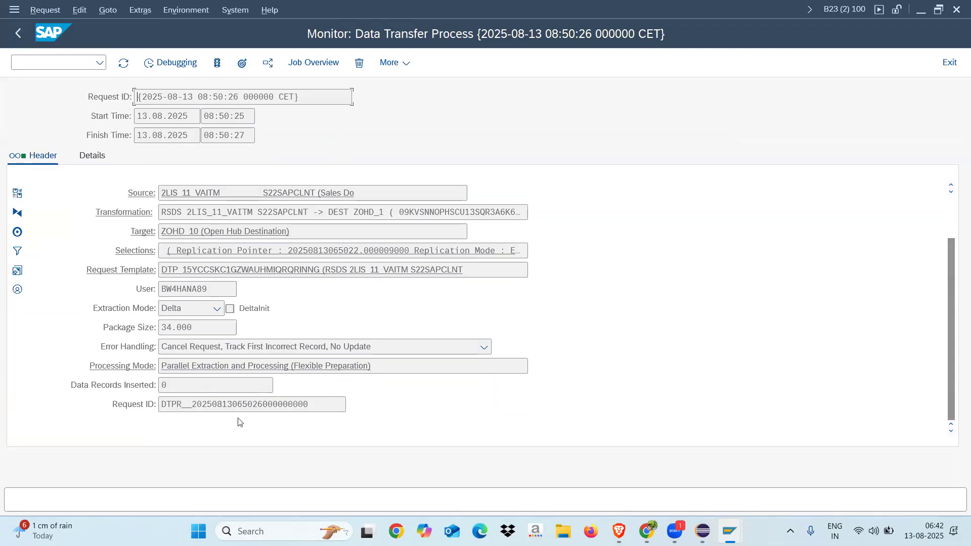
{"action": "left_click_drag", "start_coordinate": [170, 385], "coordinate": [158, 386]}
{"action": "left_click", "coordinate": [183, 385]}
{"action": "left_click_drag", "start_coordinate": [173, 385], "coordinate": [159, 386]}
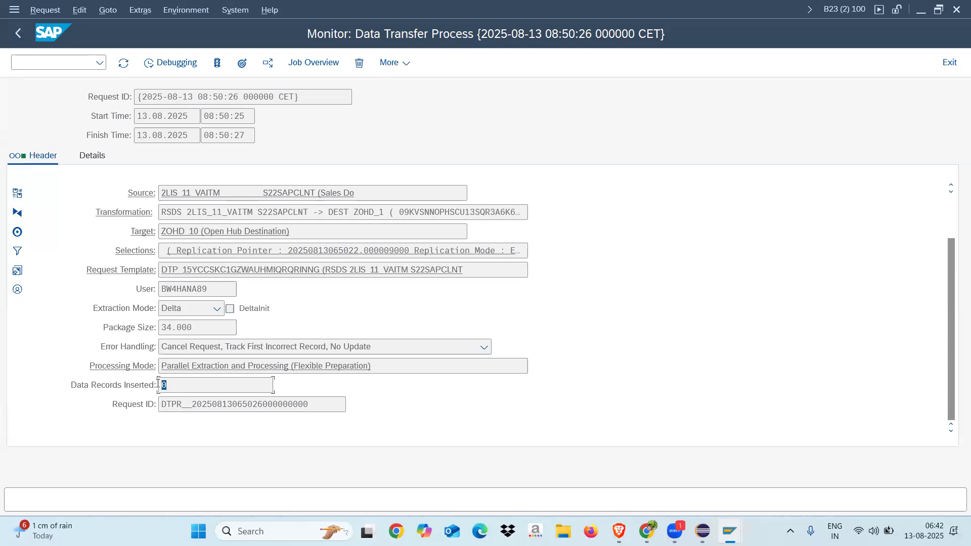
Examine the request's selections, comparing the REPL_MODE and CLOSED values, and close the list
{"action": "left_click", "coordinate": [141, 254]}
{"action": "left_click", "coordinate": [220, 115]}
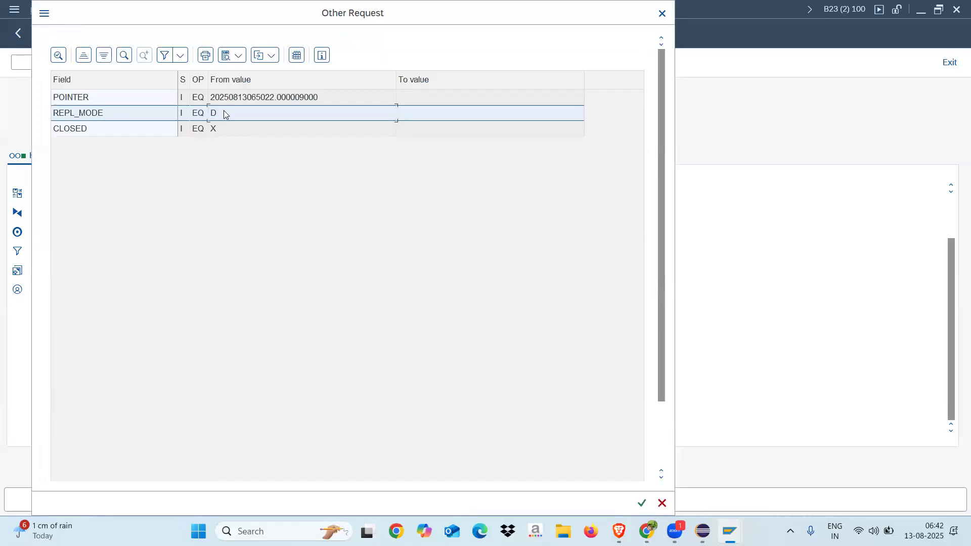
{"action": "left_click", "coordinate": [222, 130]}
{"action": "left_click", "coordinate": [222, 114]}
{"action": "left_click", "coordinate": [223, 128]}
{"action": "left_click", "coordinate": [224, 113]}
{"action": "left_click", "coordinate": [224, 128]}
{"action": "left_click", "coordinate": [224, 115]}
{"action": "left_click", "coordinate": [223, 130]}
{"action": "left_click", "coordinate": [226, 114]}
{"action": "left_click", "coordinate": [224, 130]}
{"action": "left_click", "coordinate": [226, 115]}
{"action": "left_click", "coordinate": [226, 131]}
{"action": "left_click", "coordinate": [225, 116]}
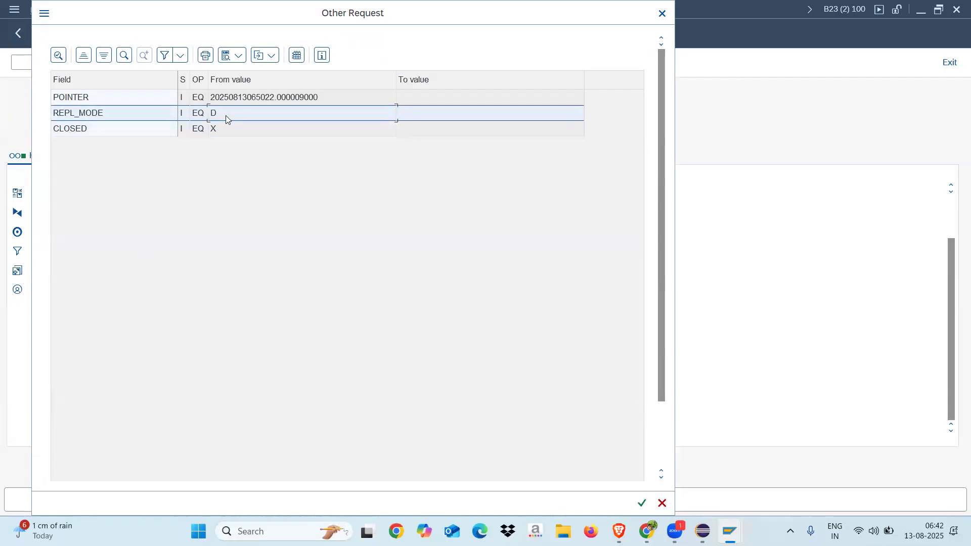
{"action": "left_click", "coordinate": [662, 13]}
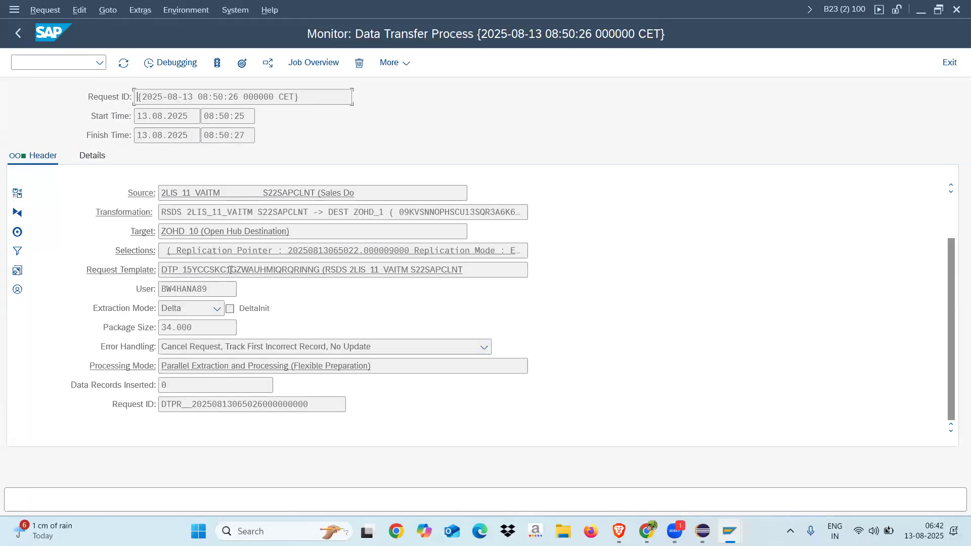
Review the request header's extraction mode options, source, transformation, request template, user, package size and request ID
{"action": "left_click", "coordinate": [217, 313]}
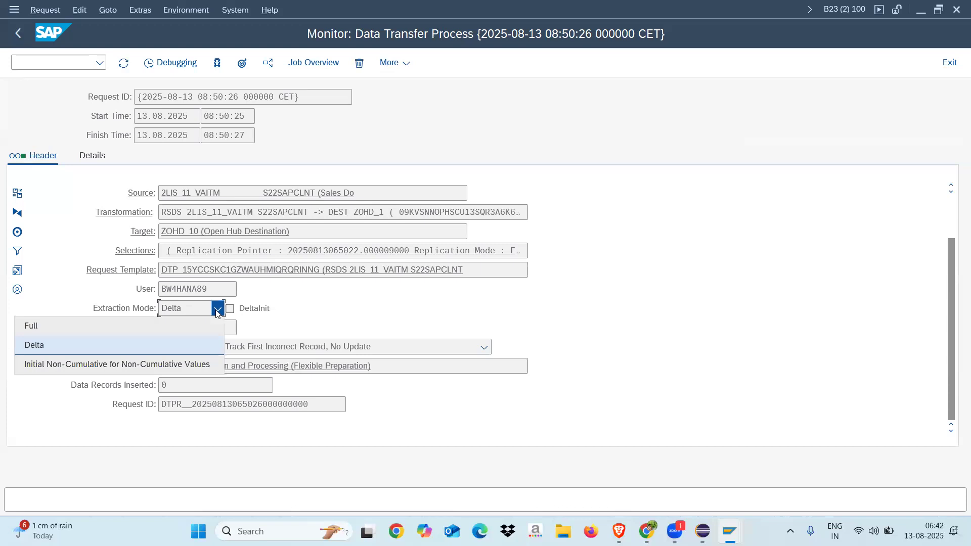
{"action": "left_click", "coordinate": [329, 303]}
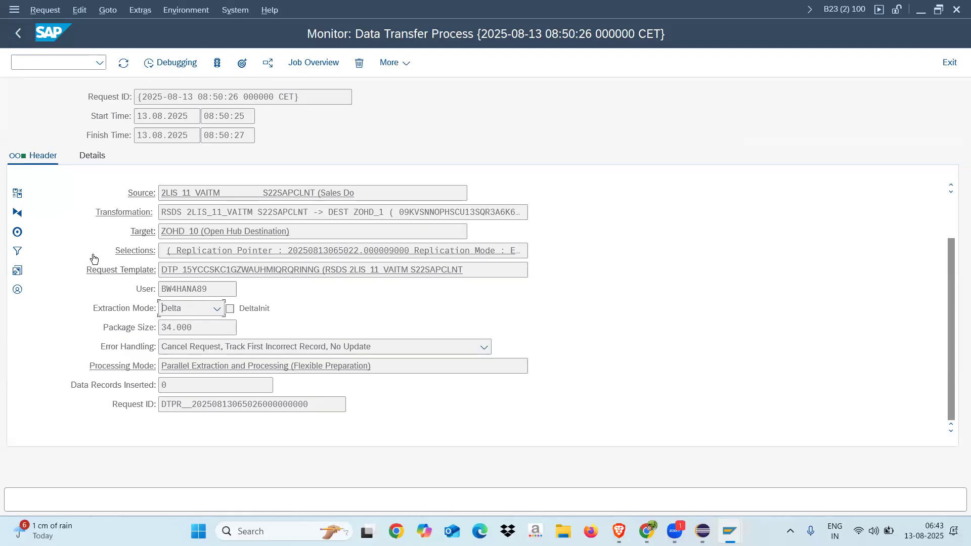
{"action": "left_click_drag", "start_coordinate": [224, 192], "coordinate": [161, 193]}
{"action": "left_click_drag", "start_coordinate": [199, 231], "coordinate": [563, 209]}
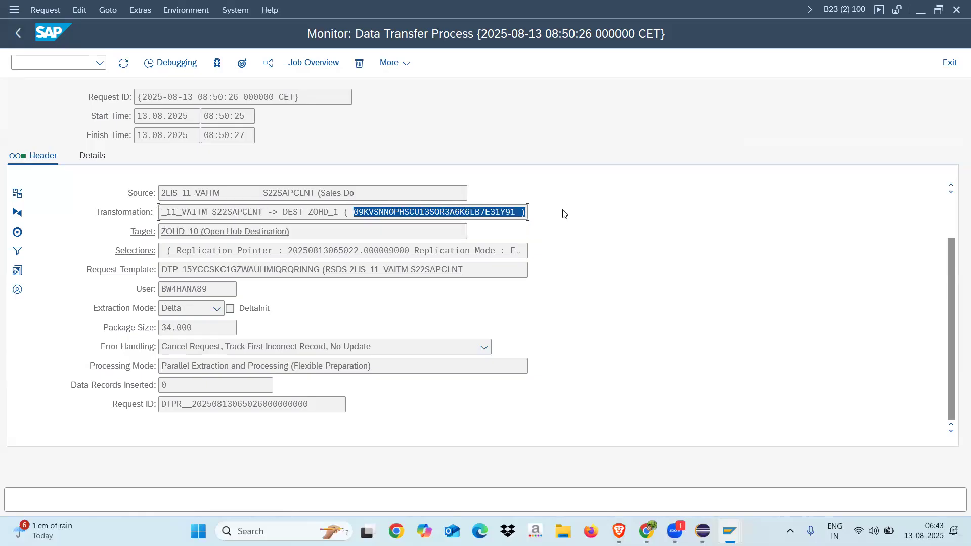
{"action": "left_click_drag", "start_coordinate": [162, 270], "coordinate": [484, 269]}
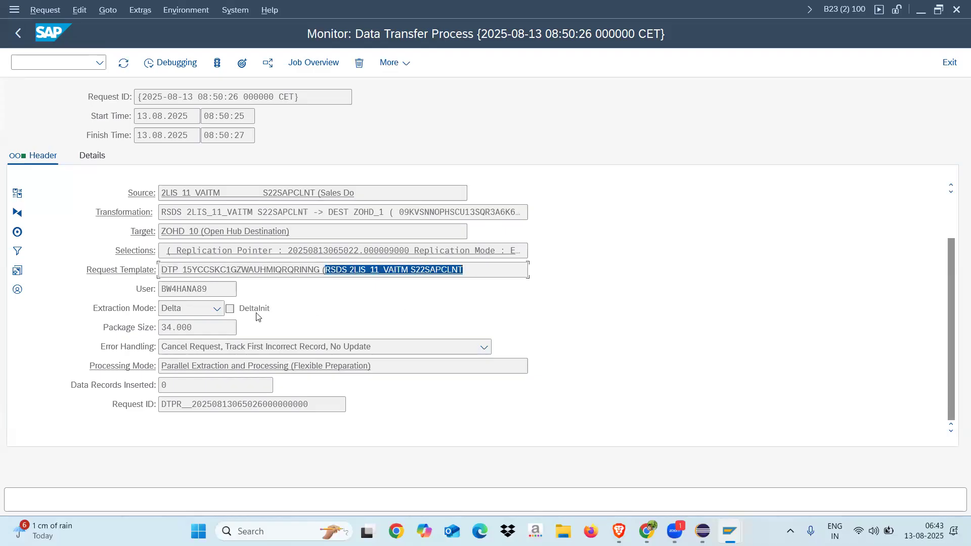
{"action": "double_click", "coordinate": [207, 289]}
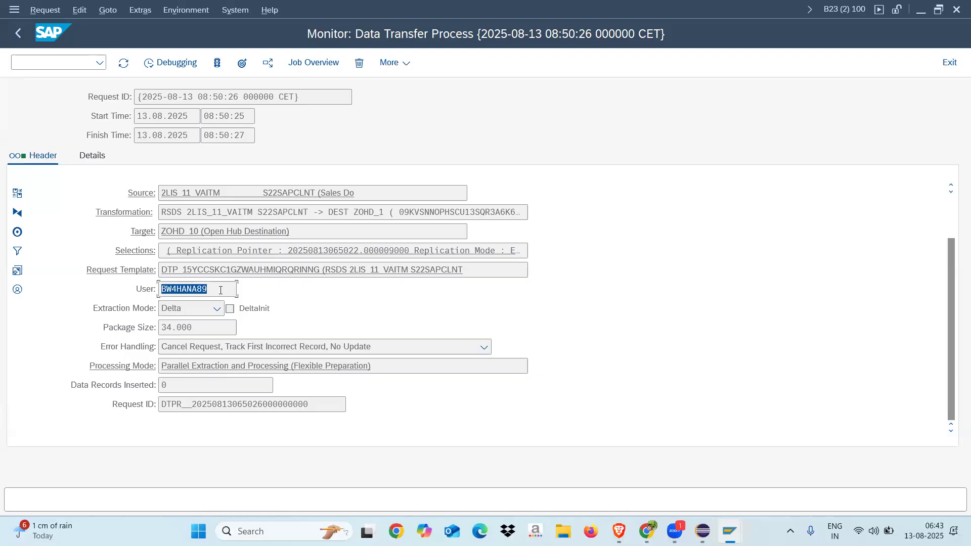
{"action": "double_click", "coordinate": [195, 326]}
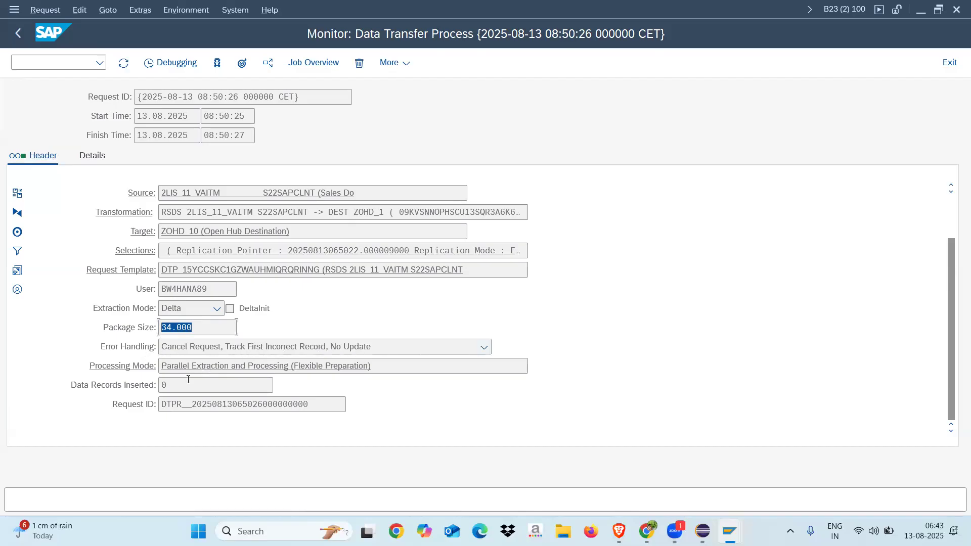
{"action": "left_click", "coordinate": [175, 388]}
{"action": "left_click_drag", "start_coordinate": [321, 403], "coordinate": [129, 404]}
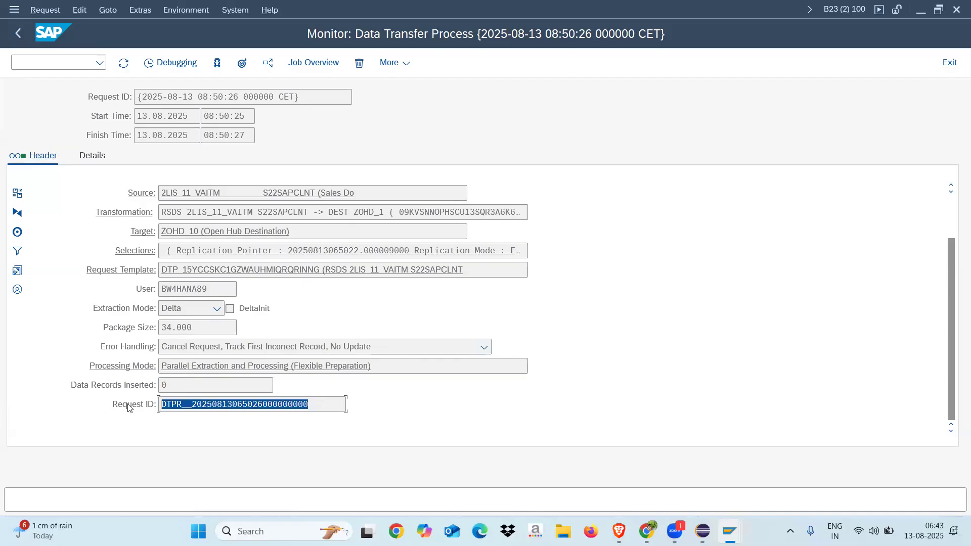
Examine the request's processing details down to Data Package 1 and compare them with the header
{"action": "left_click", "coordinate": [93, 158]}
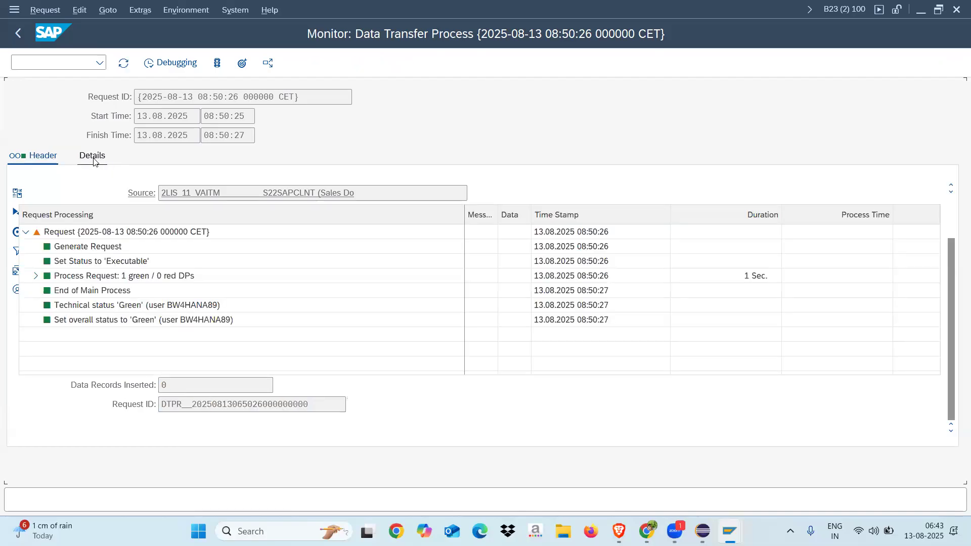
{"action": "left_click", "coordinate": [35, 275]}
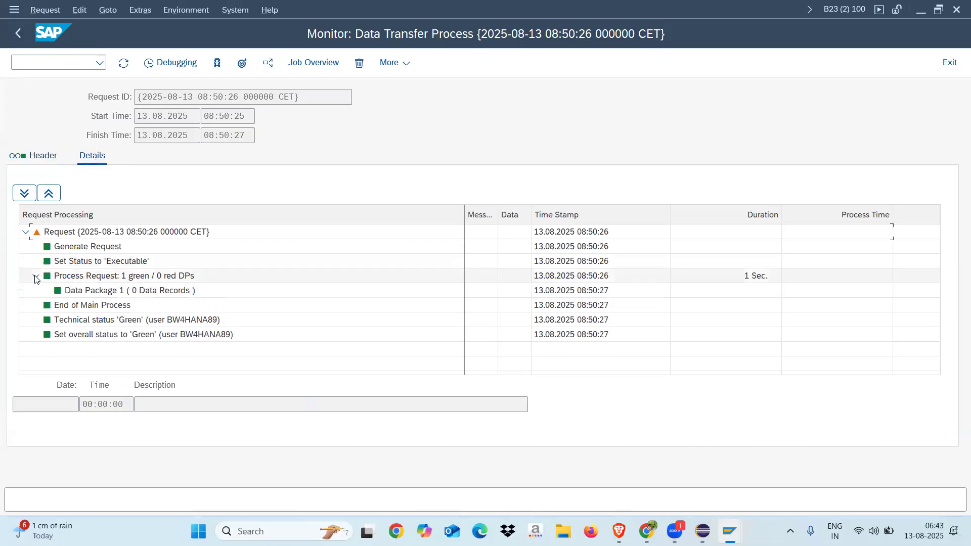
{"action": "left_click", "coordinate": [136, 292]}
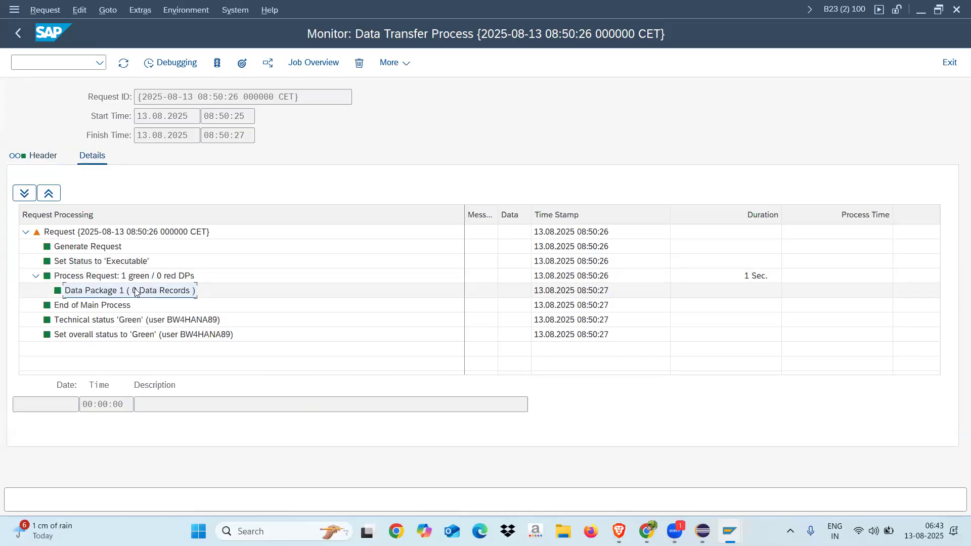
{"action": "left_click", "coordinate": [41, 158]}
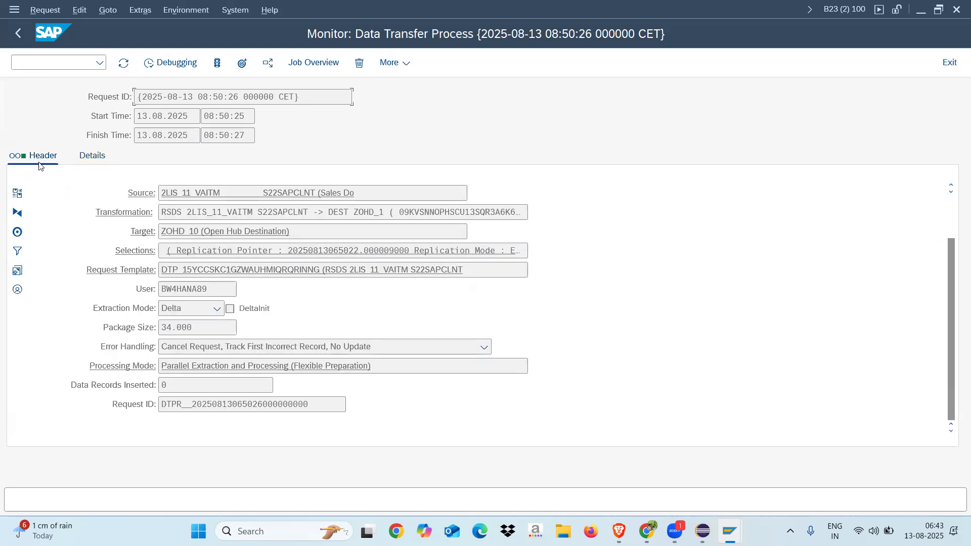
{"action": "left_click", "coordinate": [87, 159]}
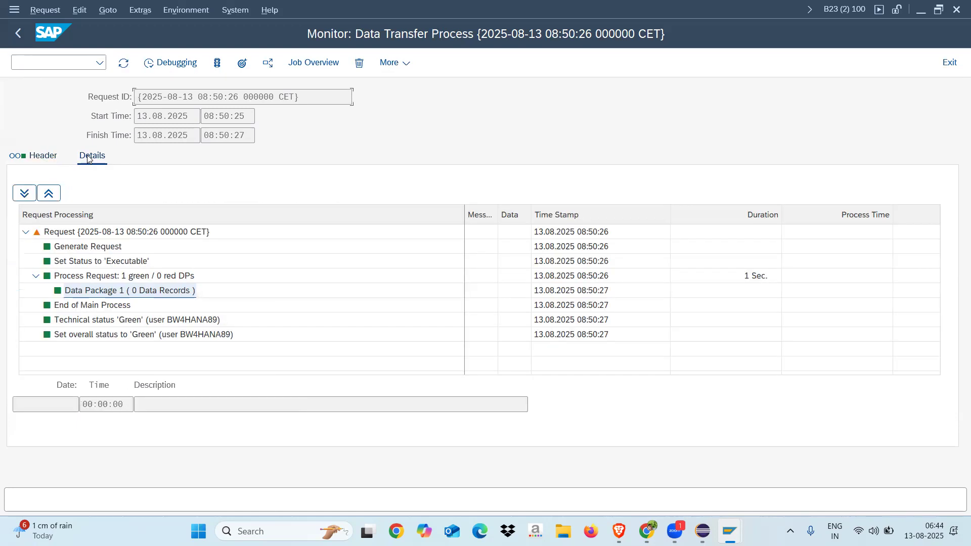
{"action": "left_click", "coordinate": [35, 158]}
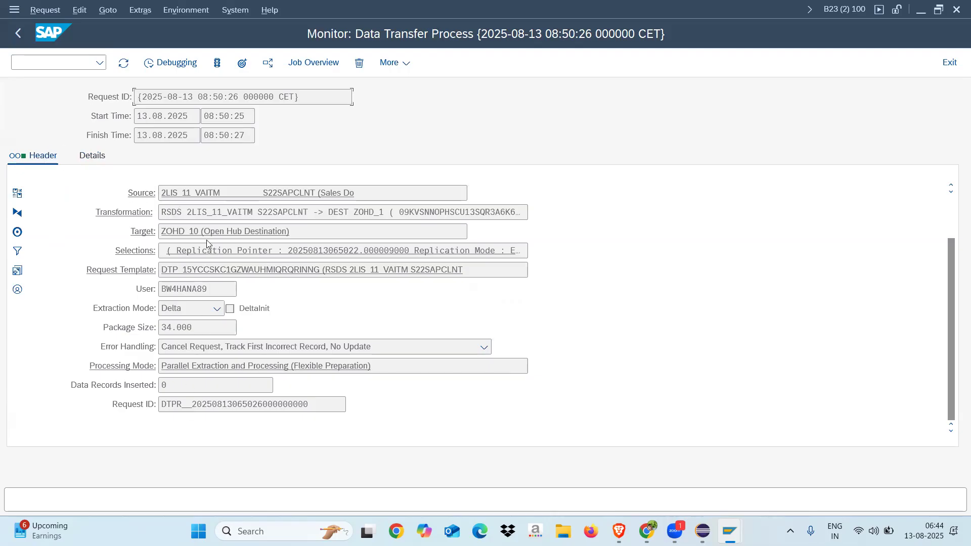
{"action": "left_click", "coordinate": [109, 163]}
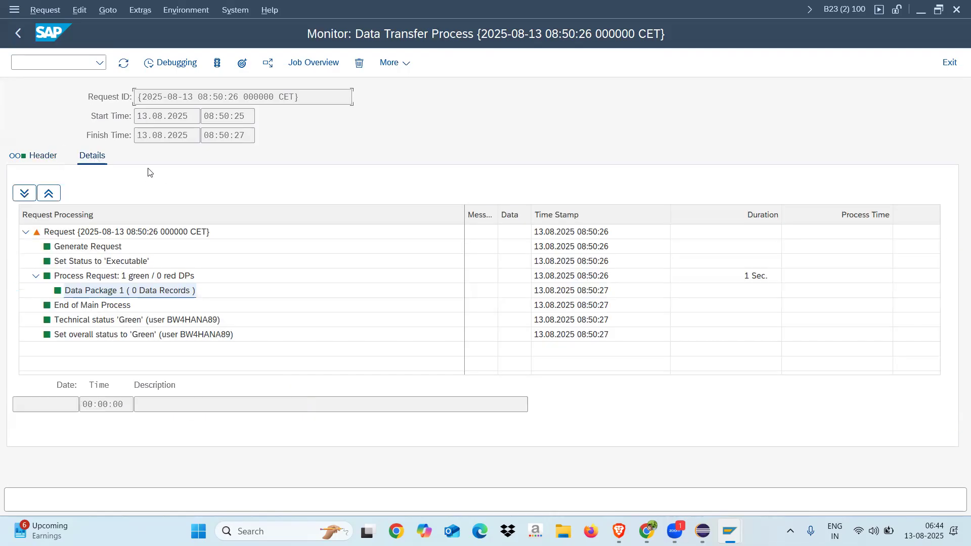
{"action": "left_click", "coordinate": [36, 276]}
{"action": "left_click", "coordinate": [36, 276]}
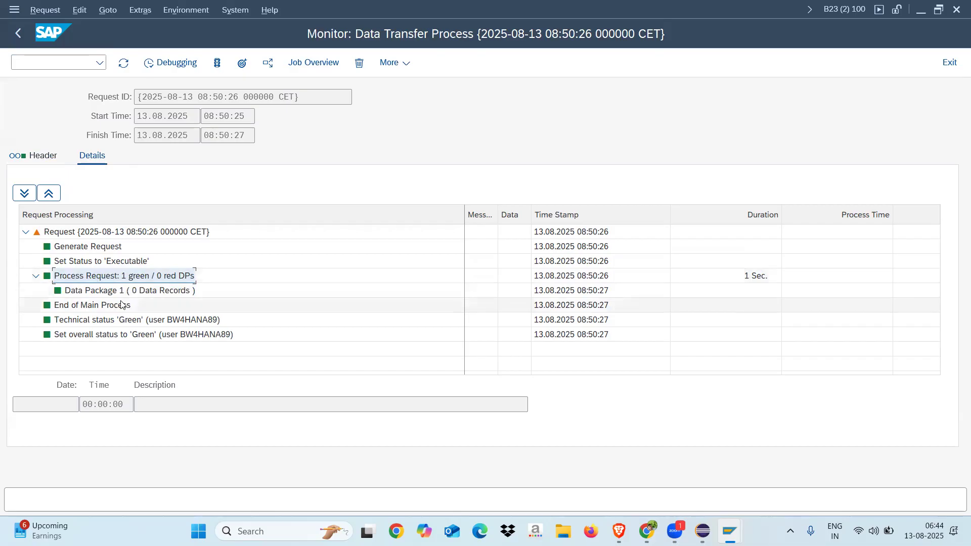
Look at Data Package 1 in the request's processing details and return to the request header
{"action": "left_click", "coordinate": [105, 295]}
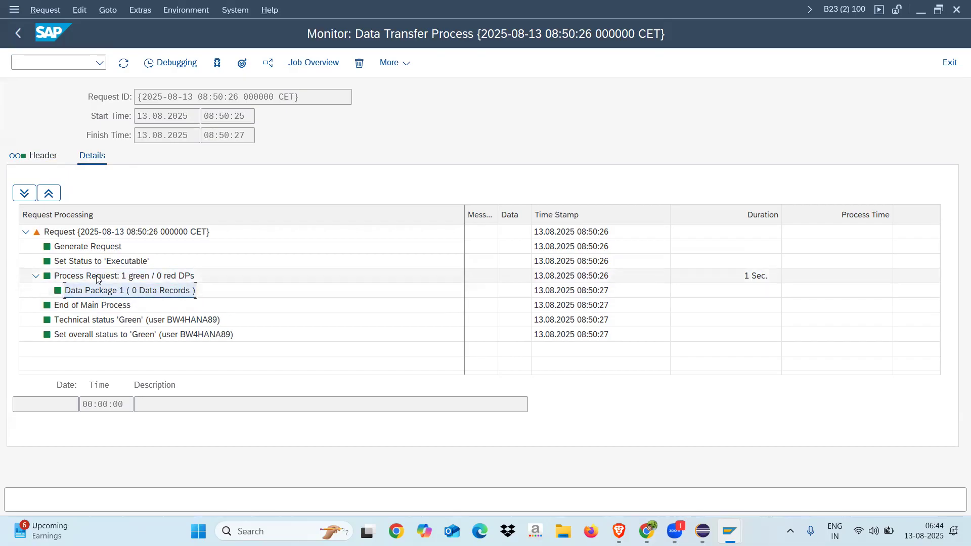
{"action": "left_click", "coordinate": [41, 158]}
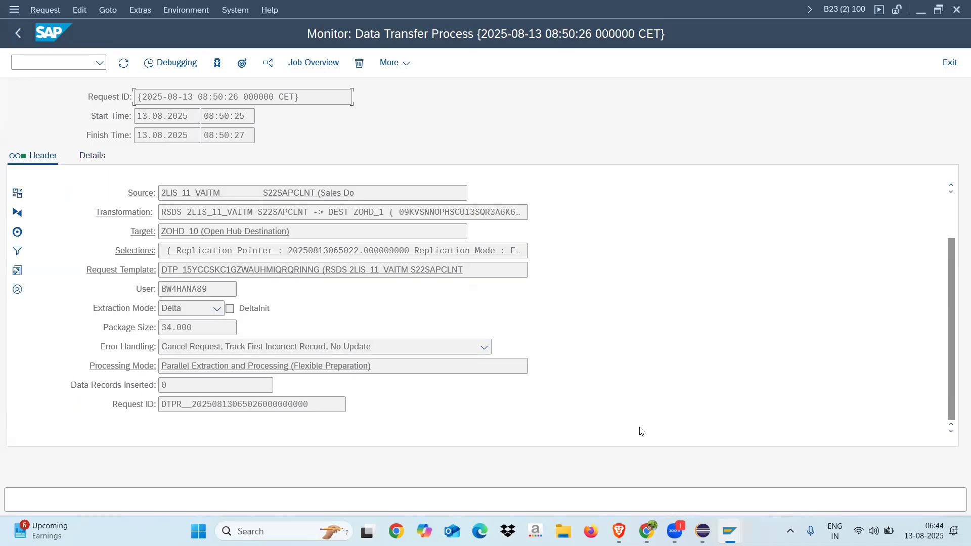
Switch to Eclipse, close the delta DTP, and create another DTP from 2LIS_11_VAITM (S22SAPCLNT) to ZOHD_10 in the data flow
{"action": "left_click", "coordinate": [702, 531]}
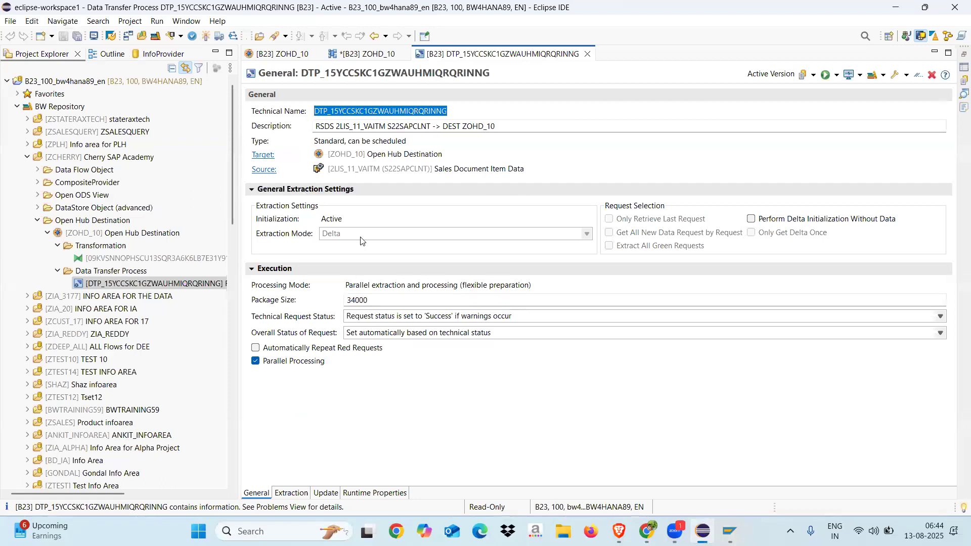
{"action": "left_click", "coordinate": [588, 54]}
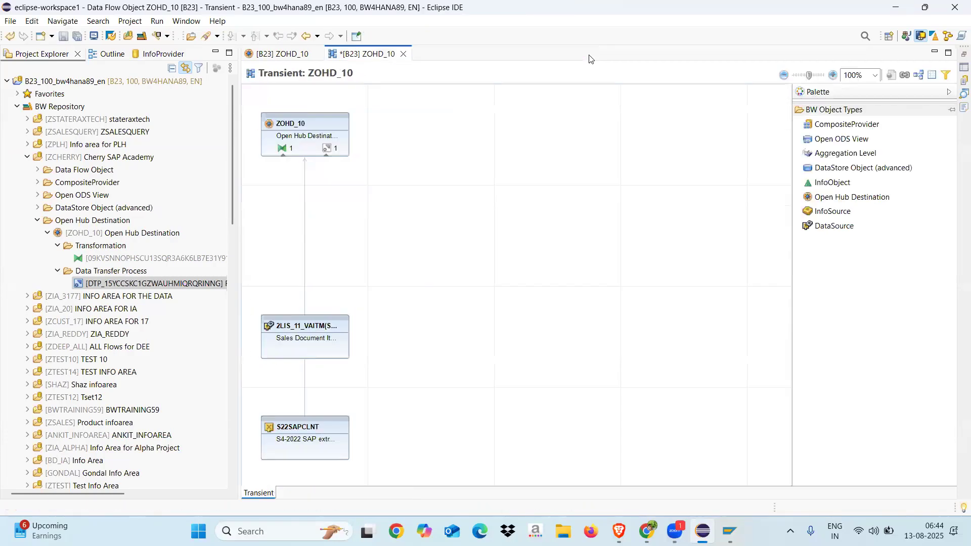
{"action": "left_click", "coordinate": [327, 148]}
{"action": "left_click", "coordinate": [327, 149]}
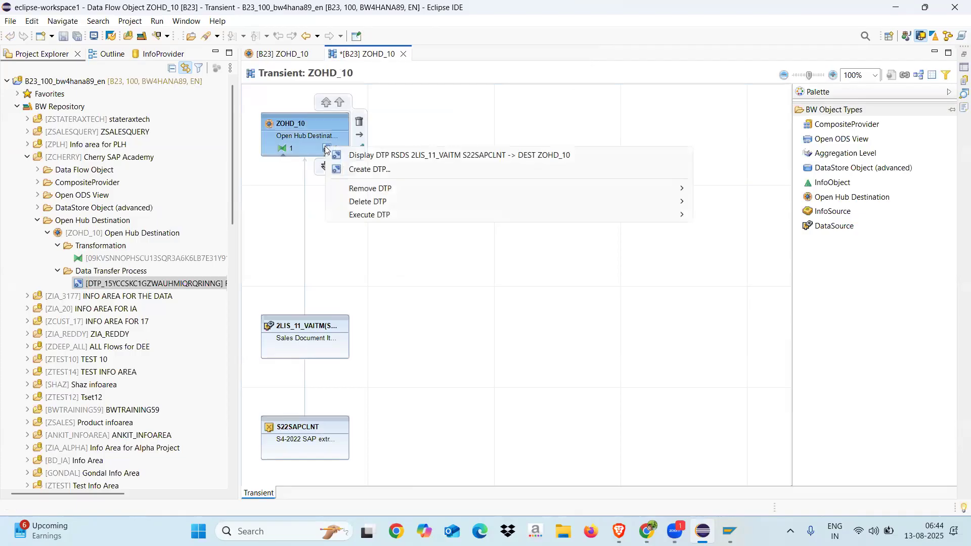
{"action": "left_click", "coordinate": [367, 172]}
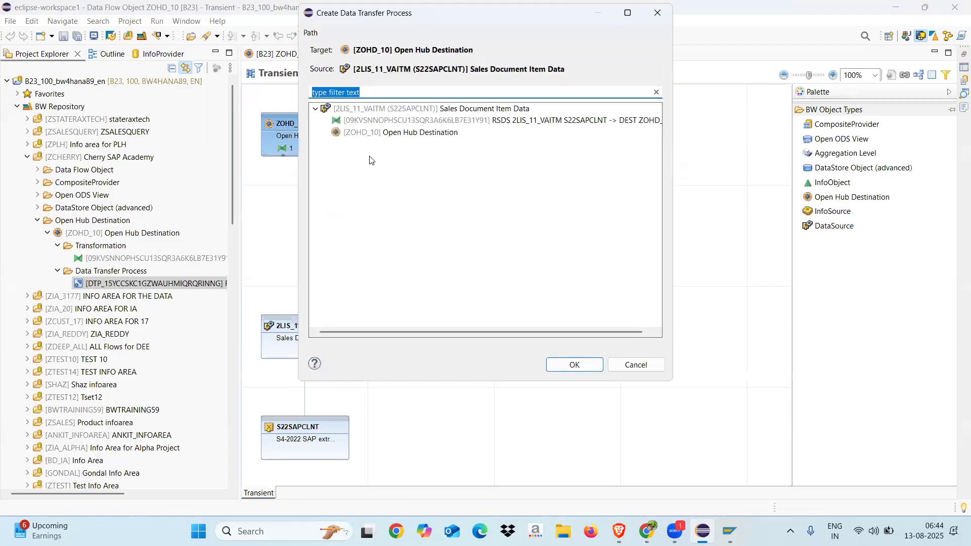
{"action": "left_click", "coordinate": [379, 109]}
{"action": "left_click", "coordinate": [577, 371]}
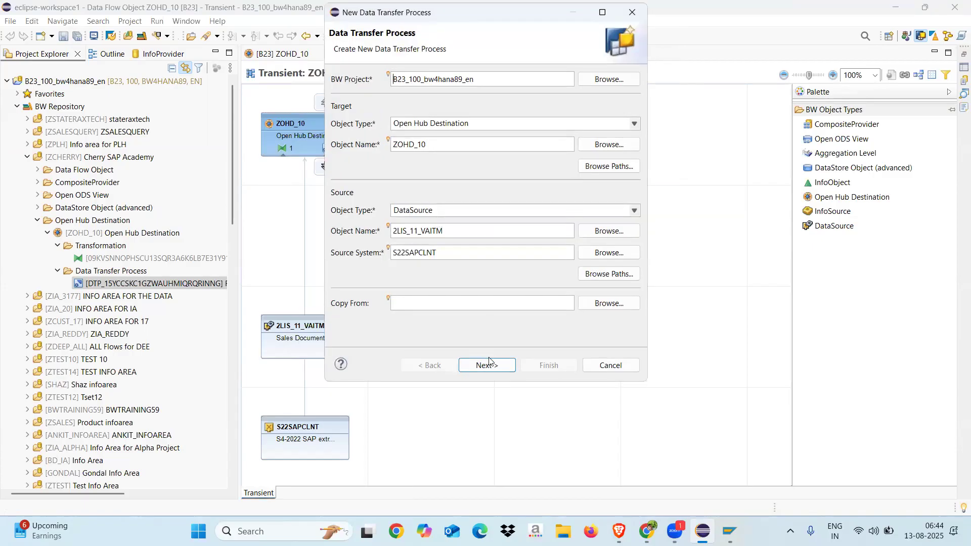
{"action": "left_click", "coordinate": [487, 363]}
{"action": "left_click", "coordinate": [549, 365]}
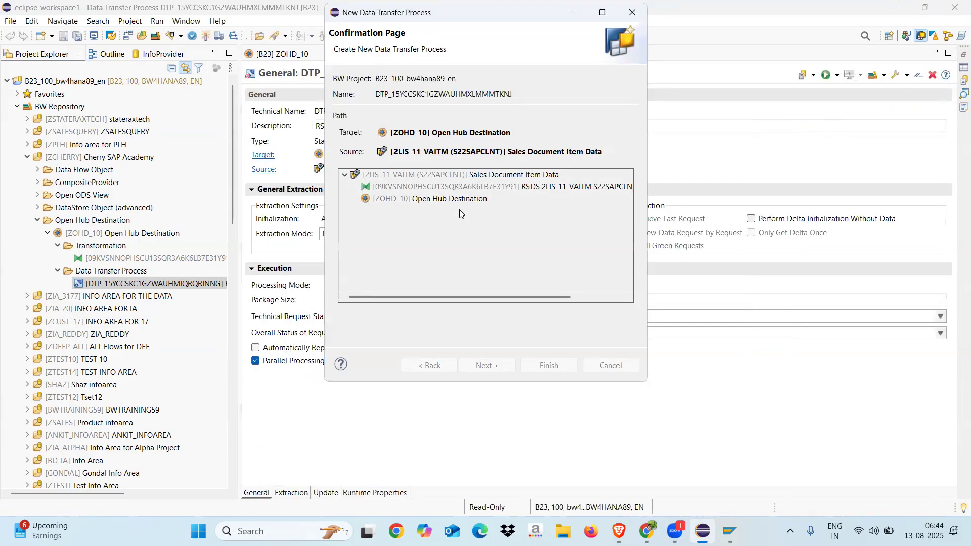
Set the new DTP's extraction mode to Full and restrict its BUKRS Company Code filter to exclude 1710
{"action": "left_click", "coordinate": [365, 234]}
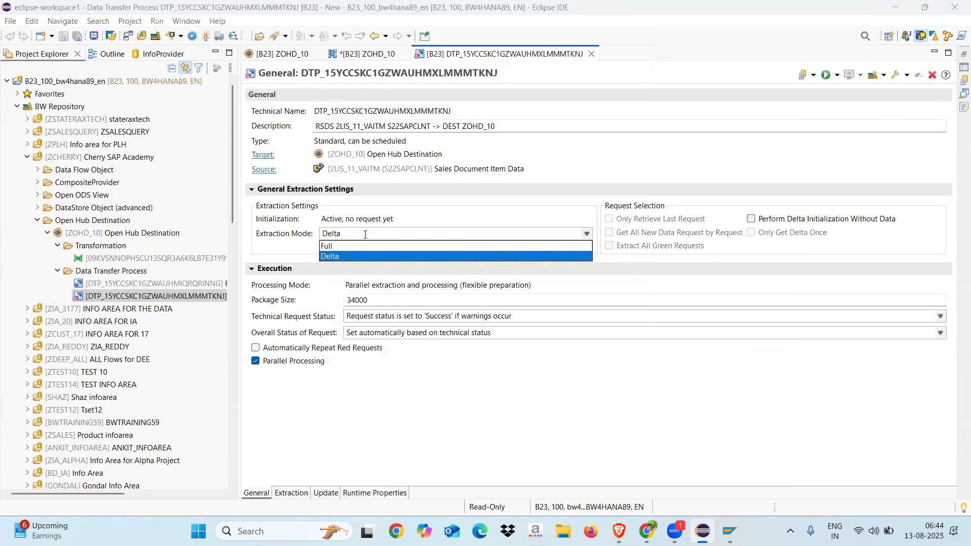
{"action": "left_click", "coordinate": [334, 246]}
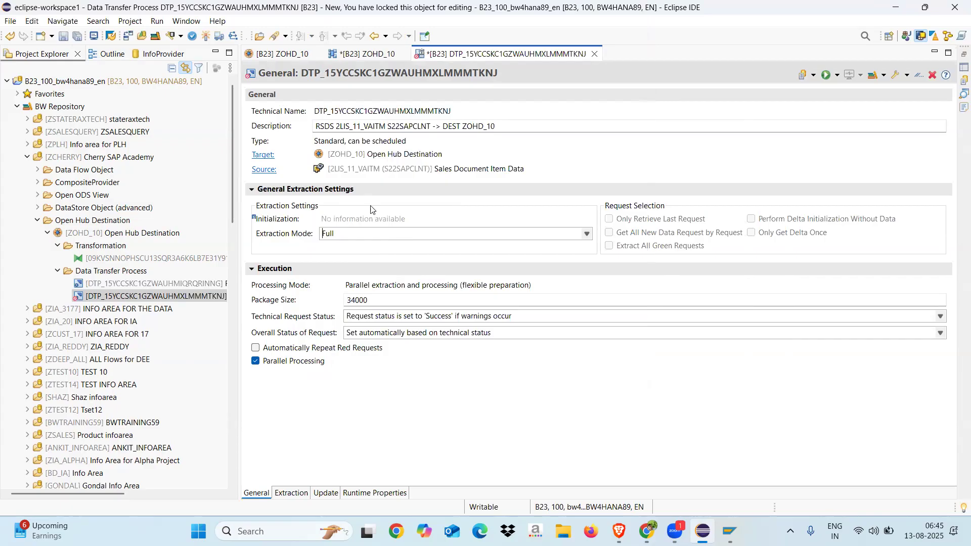
{"action": "left_click", "coordinate": [286, 494]}
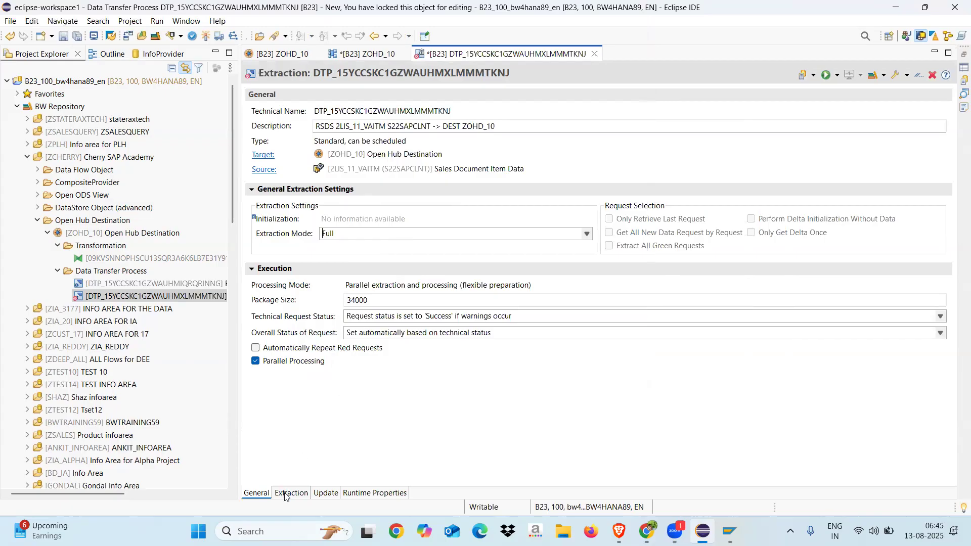
{"action": "left_click", "coordinate": [324, 302]}
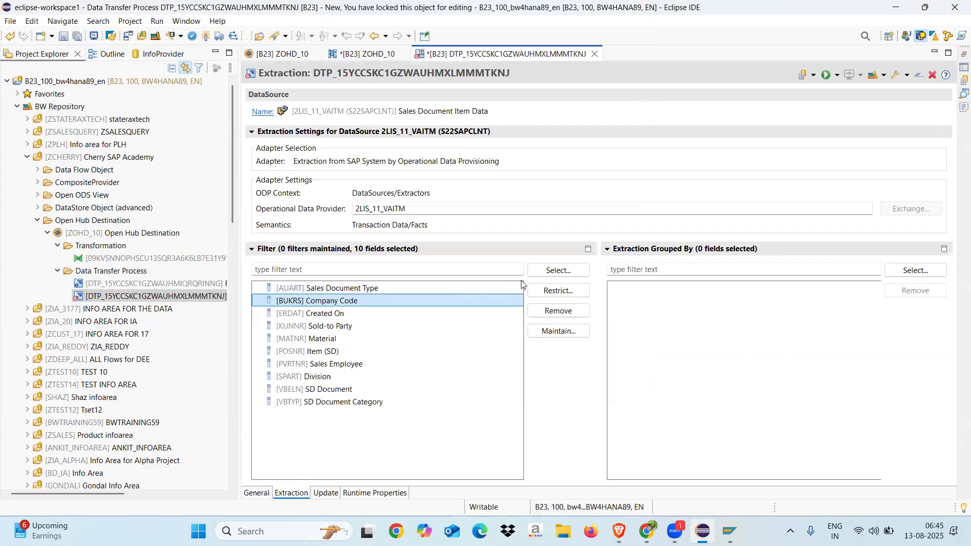
{"action": "left_click", "coordinate": [558, 290]}
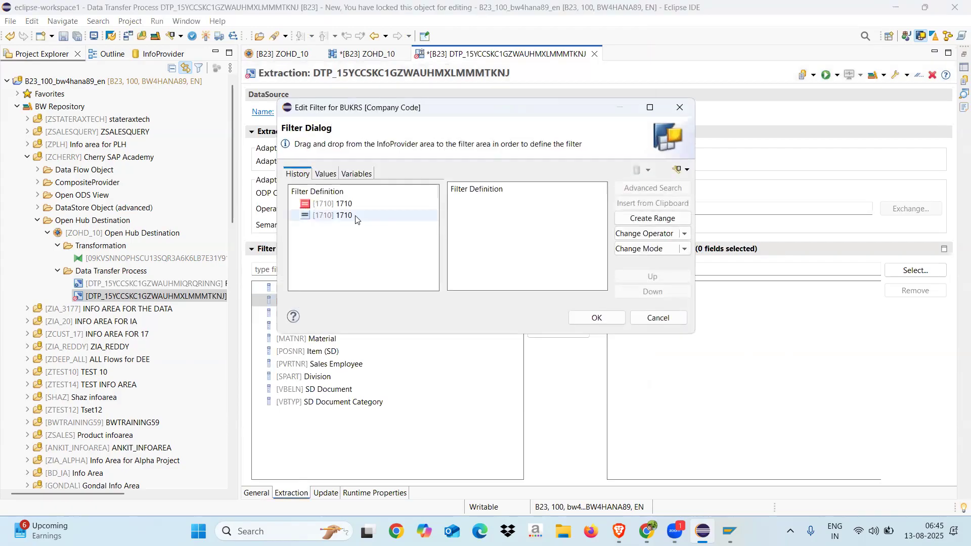
{"action": "left_click", "coordinate": [337, 206]}
{"action": "double_click", "coordinate": [338, 211]}
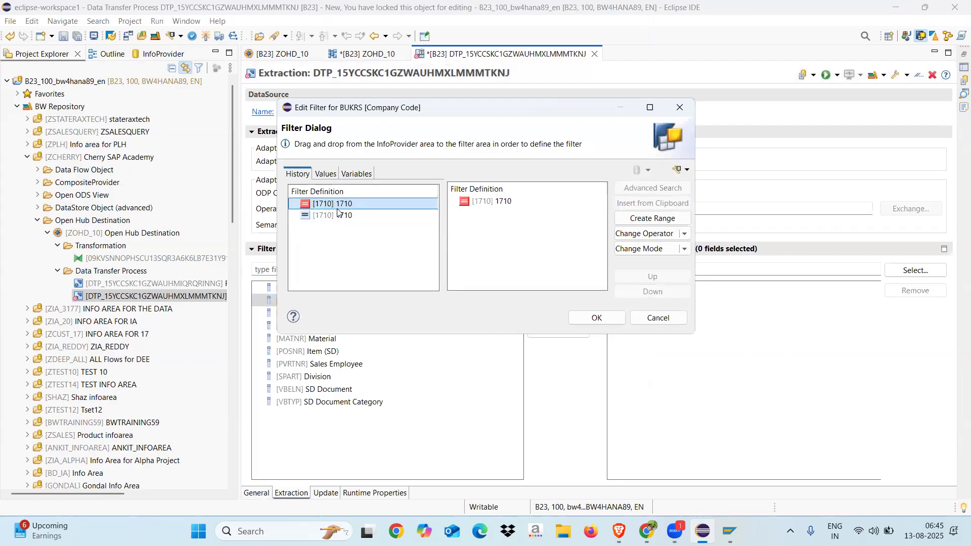
{"action": "left_click", "coordinate": [609, 319]}
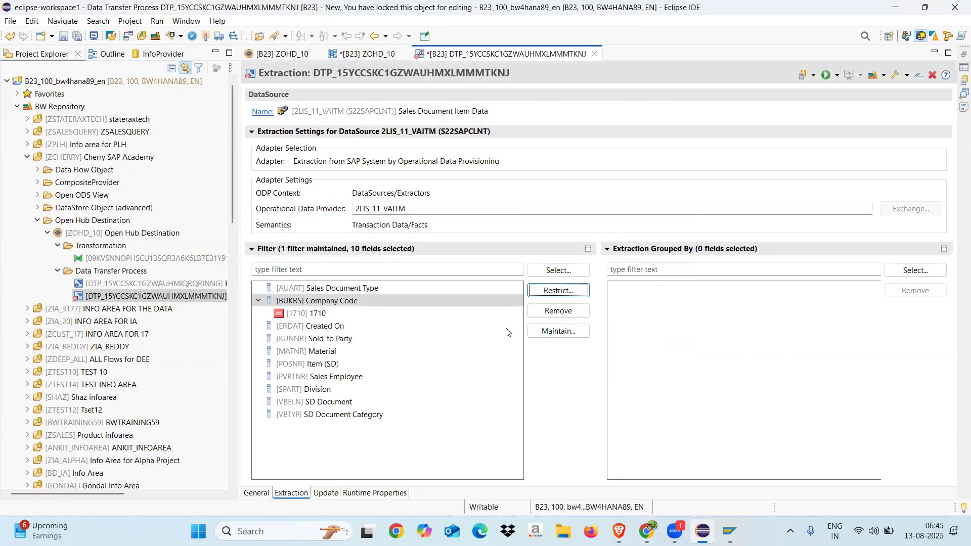
Activate the full-load DTP, check its company code filter, and execute it in the background
{"action": "left_click", "coordinate": [206, 36]}
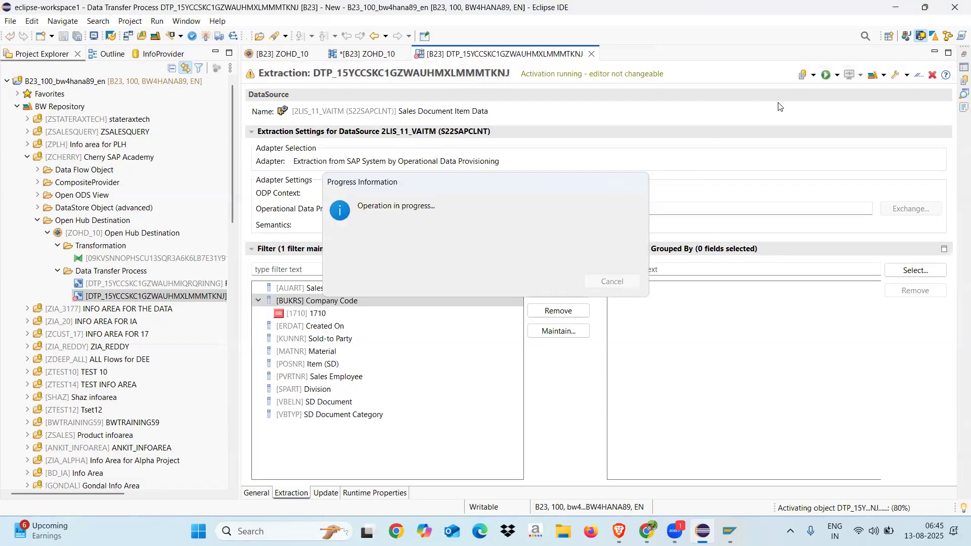
{"action": "left_click", "coordinate": [837, 76]}
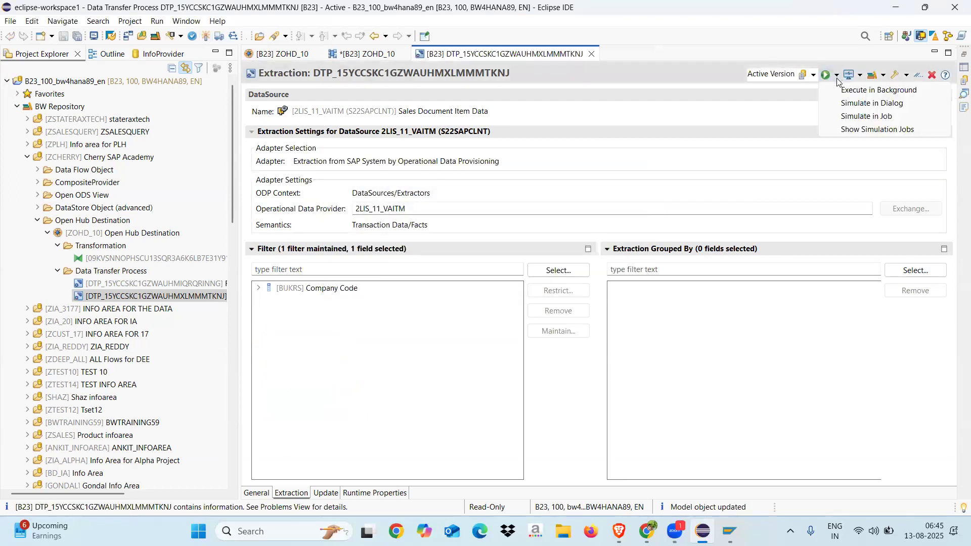
{"action": "left_click", "coordinate": [259, 289]}
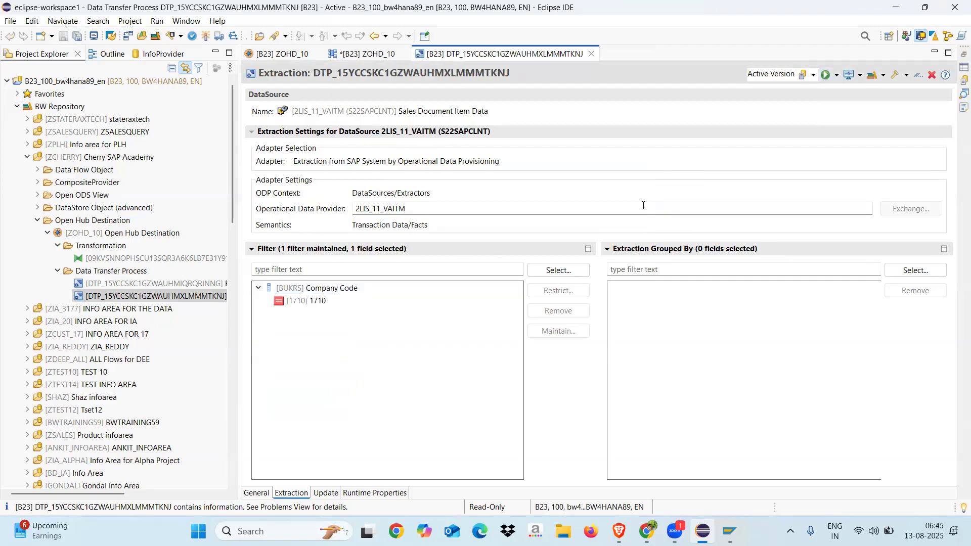
{"action": "left_click", "coordinate": [836, 76]}
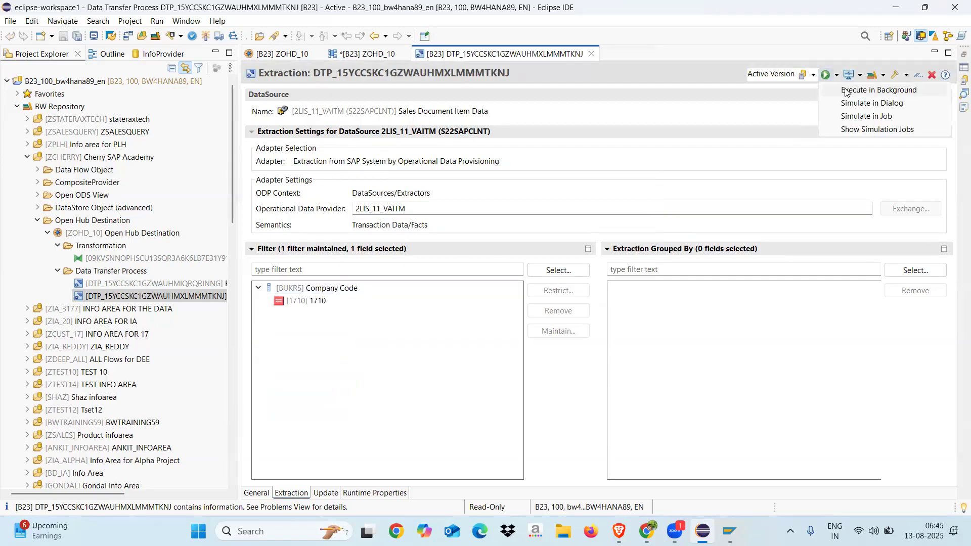
{"action": "left_click", "coordinate": [845, 91]}
{"action": "left_click", "coordinate": [401, 266]}
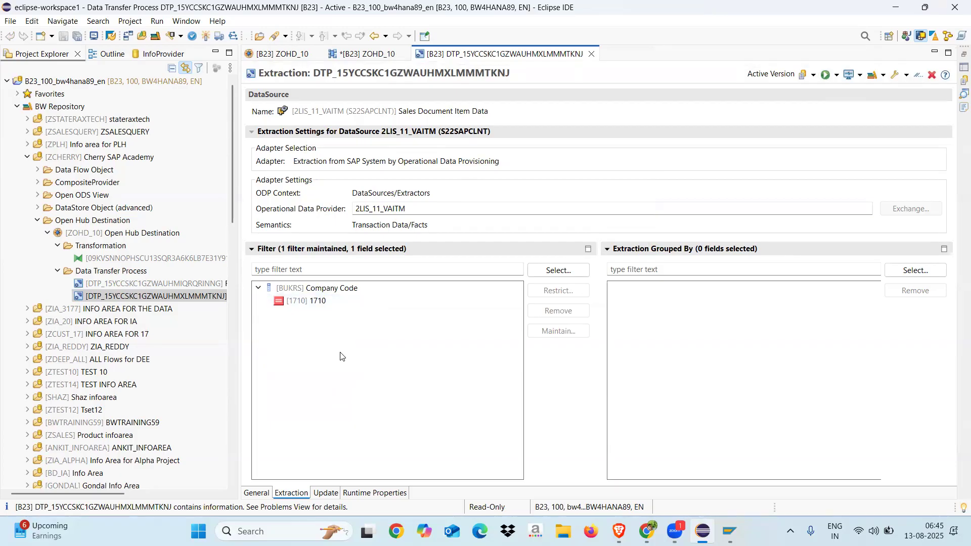
Copy the technical name DTP_15YCCSKC1GZWAUHMXLMMMTKNJ and display that data transfer process in SAP GUI
{"action": "mouse_move", "coordinate": [738, 508]}
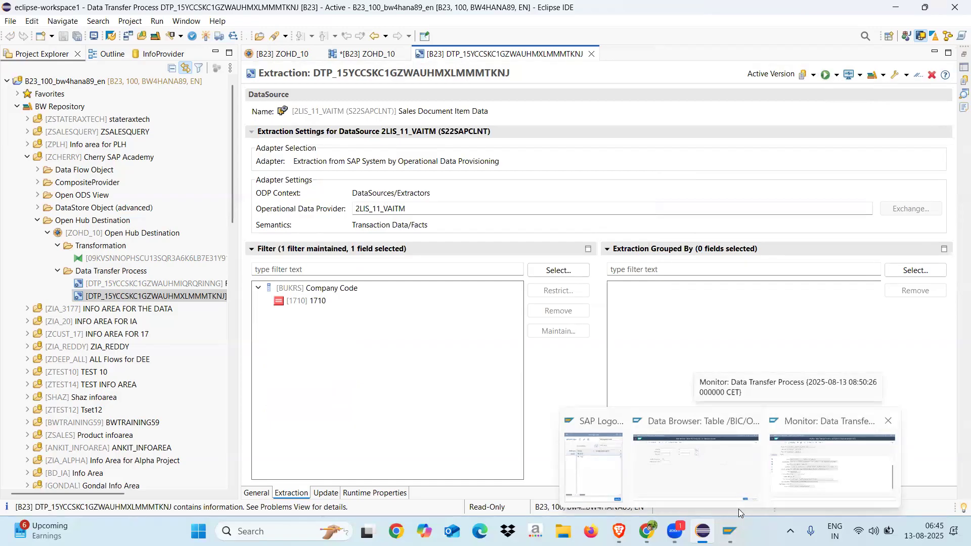
{"action": "left_click", "coordinate": [255, 493]}
{"action": "left_click_drag", "start_coordinate": [453, 110], "coordinate": [306, 119]}
{"action": "key", "text": "ctrl+c"}
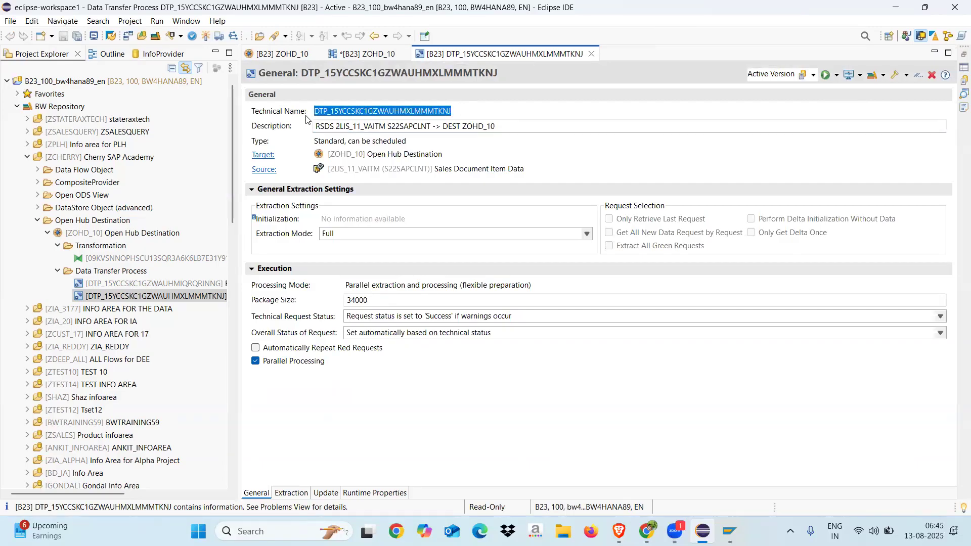
{"action": "mouse_move", "coordinate": [730, 531]}
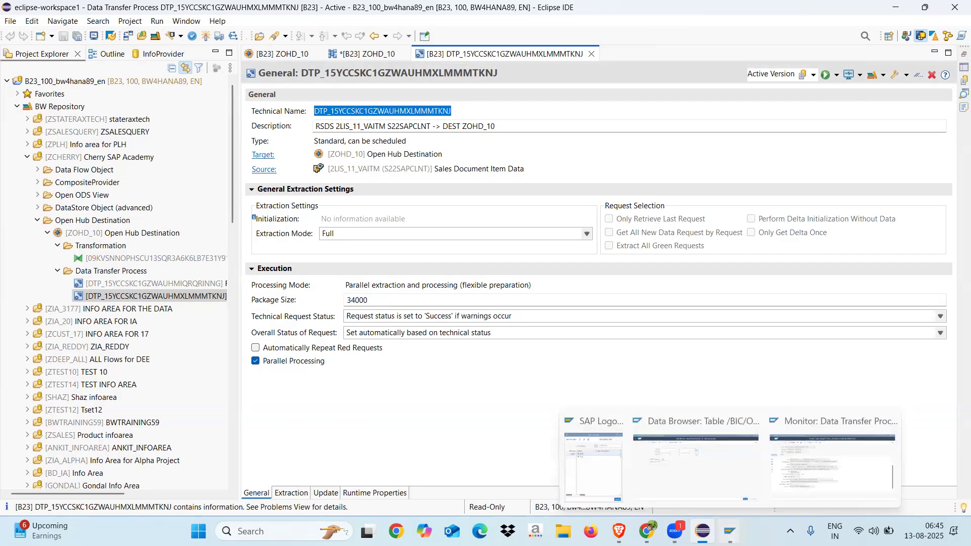
{"action": "left_click", "coordinate": [832, 458]}
{"action": "left_click", "coordinate": [22, 34]}
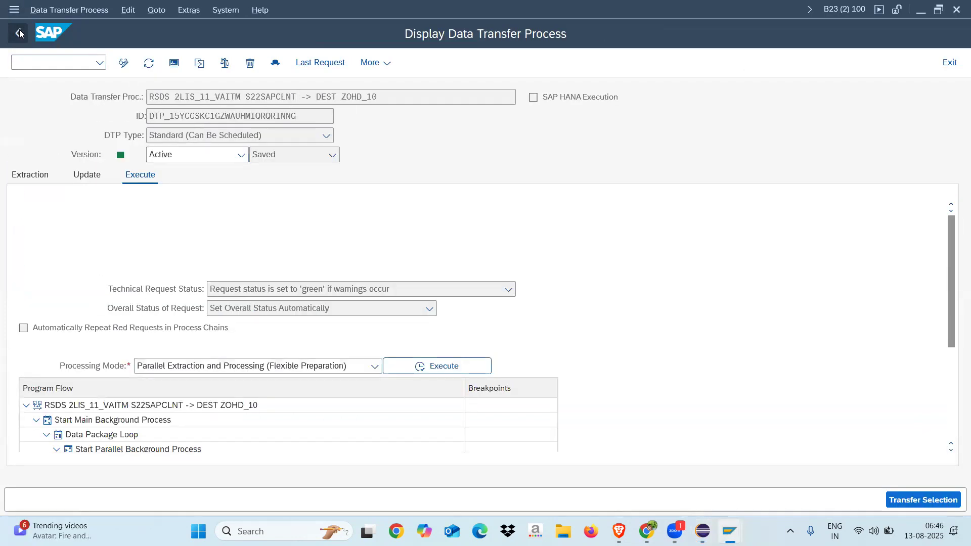
{"action": "left_click", "coordinate": [20, 33]}
{"action": "key", "text": "Delete"}
{"action": "key", "text": "ctrl+v"}
{"action": "left_click", "coordinate": [931, 500]}
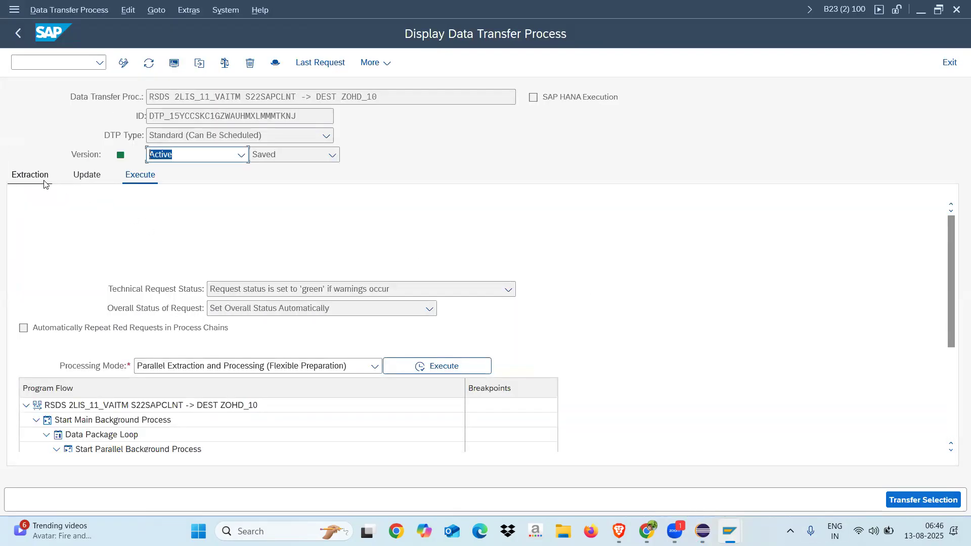
Review the DTP's extraction settings and check the data records inserted by its last request
{"action": "left_click", "coordinate": [45, 184]}
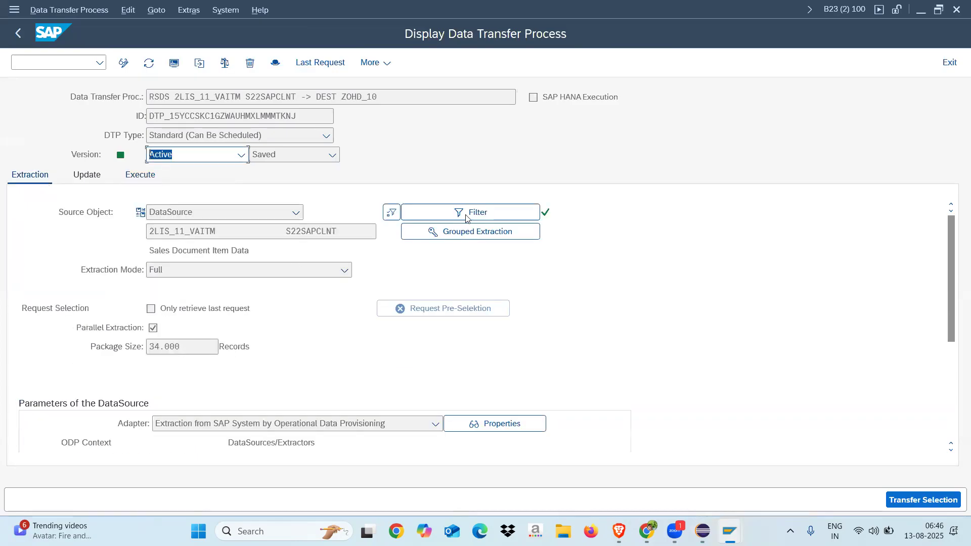
{"action": "left_click", "coordinate": [320, 62]}
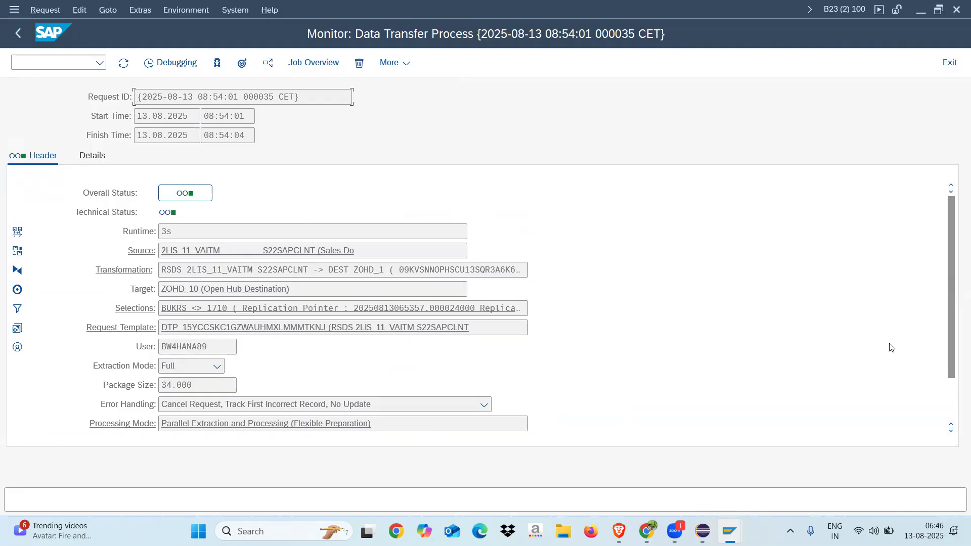
{"action": "left_click", "coordinate": [951, 410]}
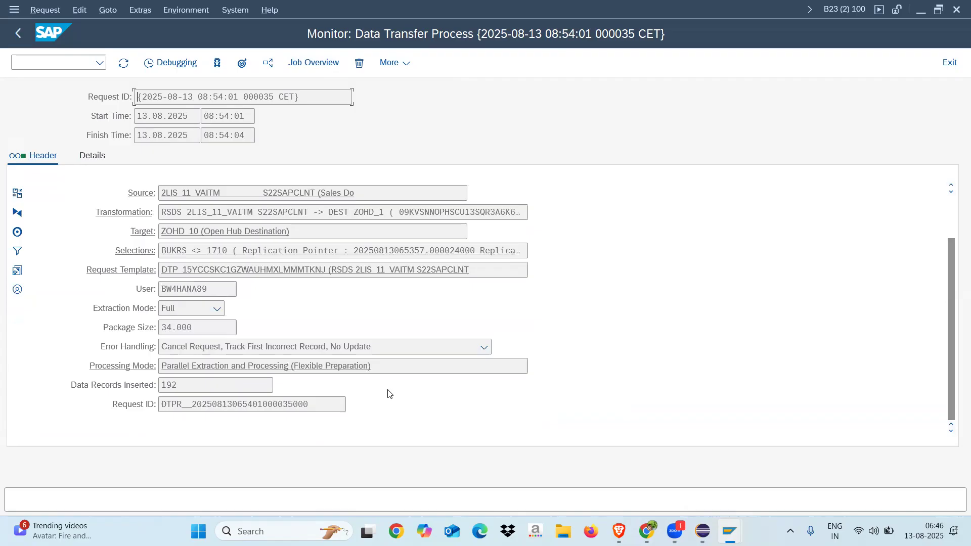
{"action": "left_click_drag", "start_coordinate": [178, 384], "coordinate": [147, 387]}
Examine the request's selections, narrowing the Field column and widening the Sign column to read the BUKRS entry
{"action": "left_click", "coordinate": [142, 256]}
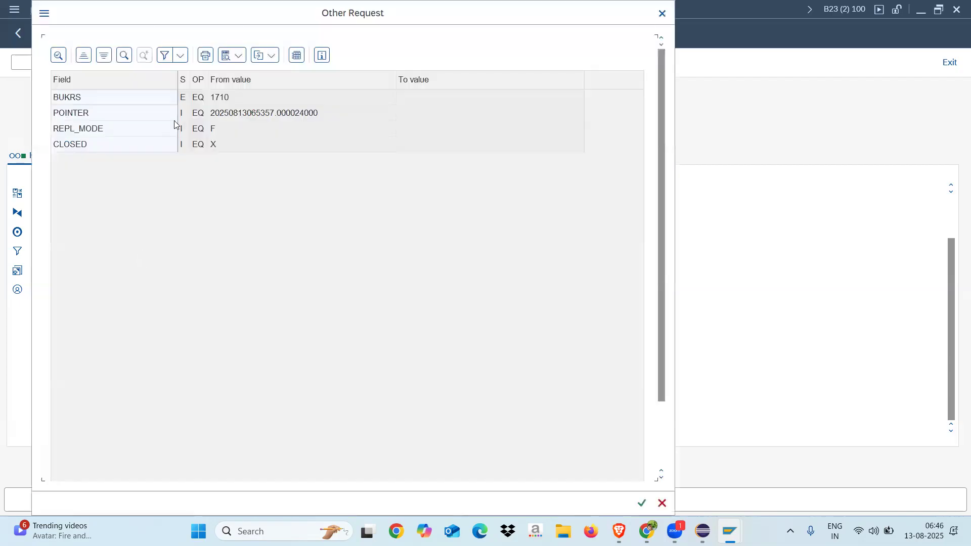
{"action": "left_click_drag", "start_coordinate": [178, 79], "coordinate": [142, 79]}
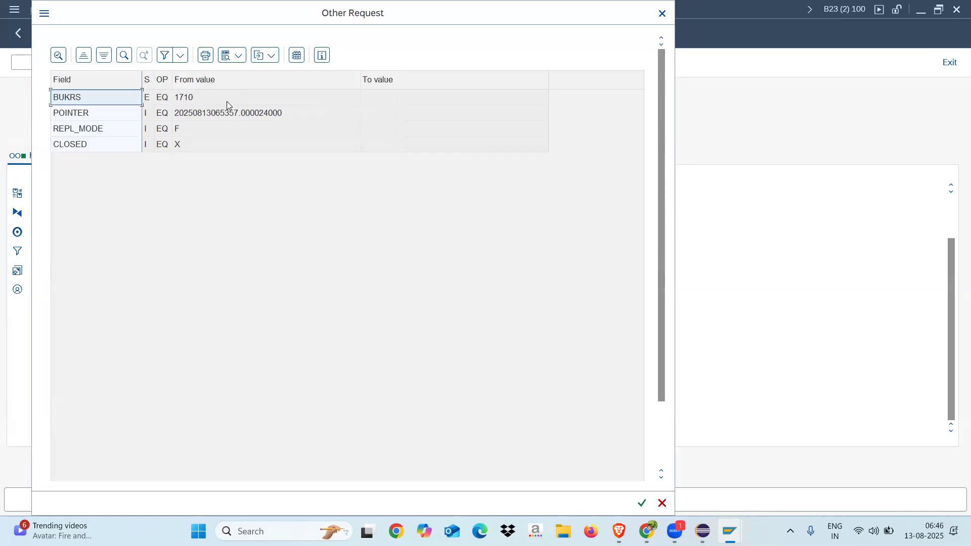
{"action": "left_click", "coordinate": [149, 98]}
{"action": "left_click_drag", "start_coordinate": [154, 85], "coordinate": [214, 85]}
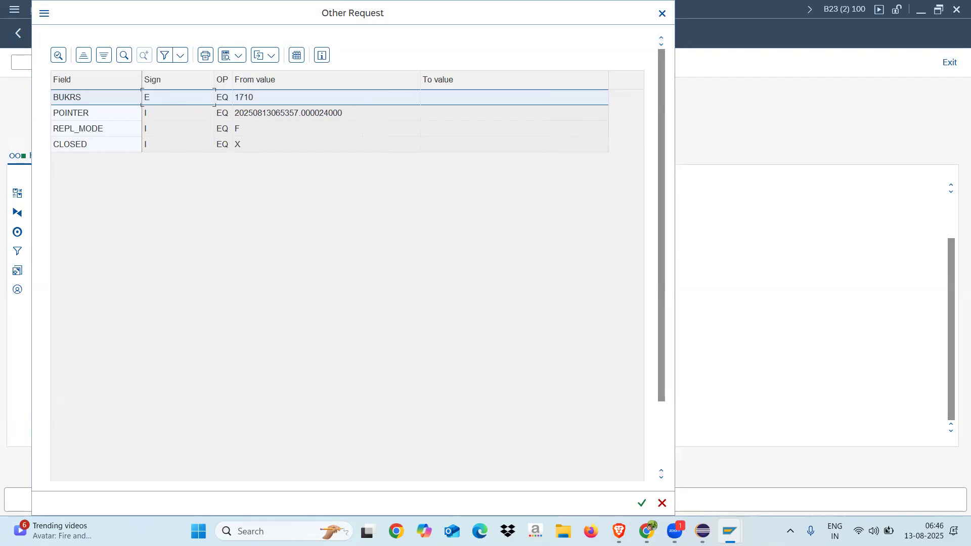
Count the entries in table /BIC/OHZOHD_10, close the request's selections list, and compare the count with the data records inserted
{"action": "left_click", "coordinate": [725, 515]}
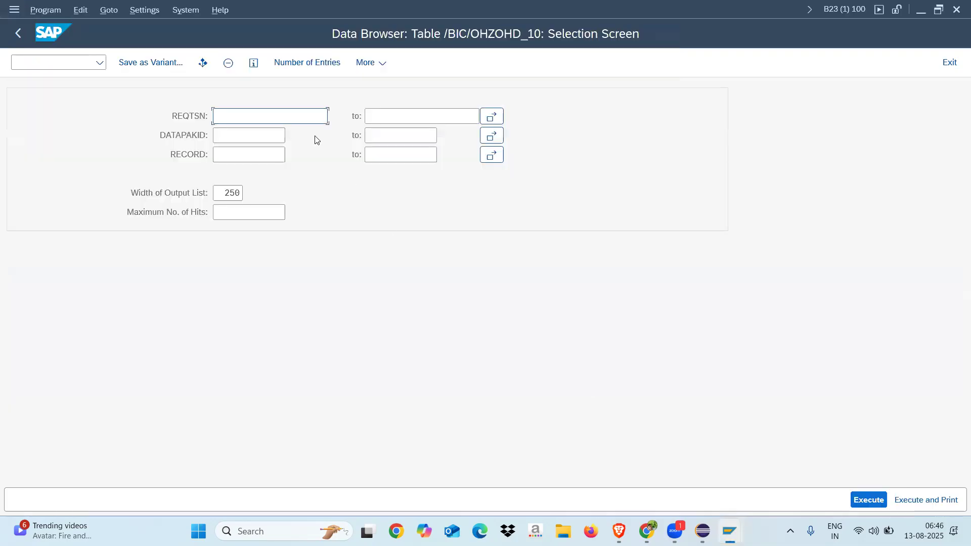
{"action": "left_click", "coordinate": [292, 68]}
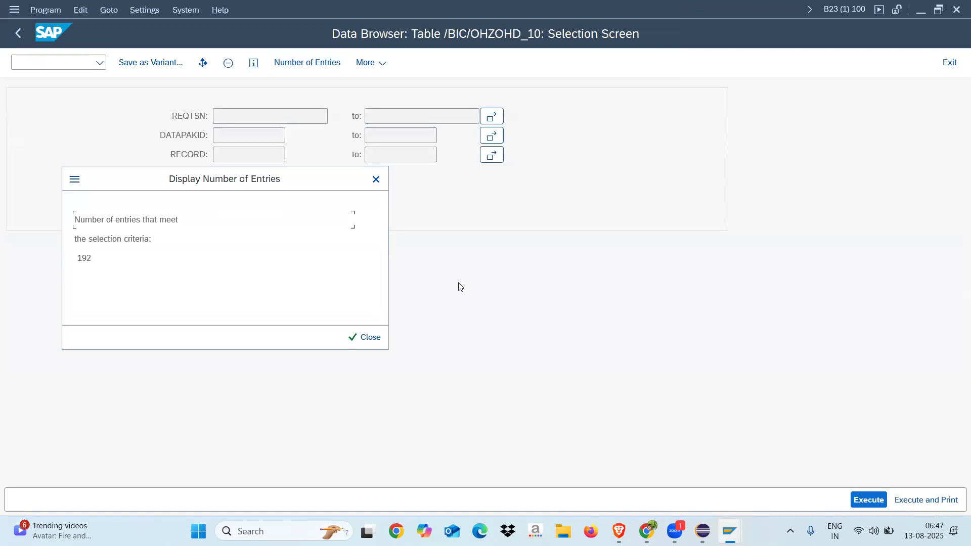
{"action": "key", "text": "alt+Tab"}
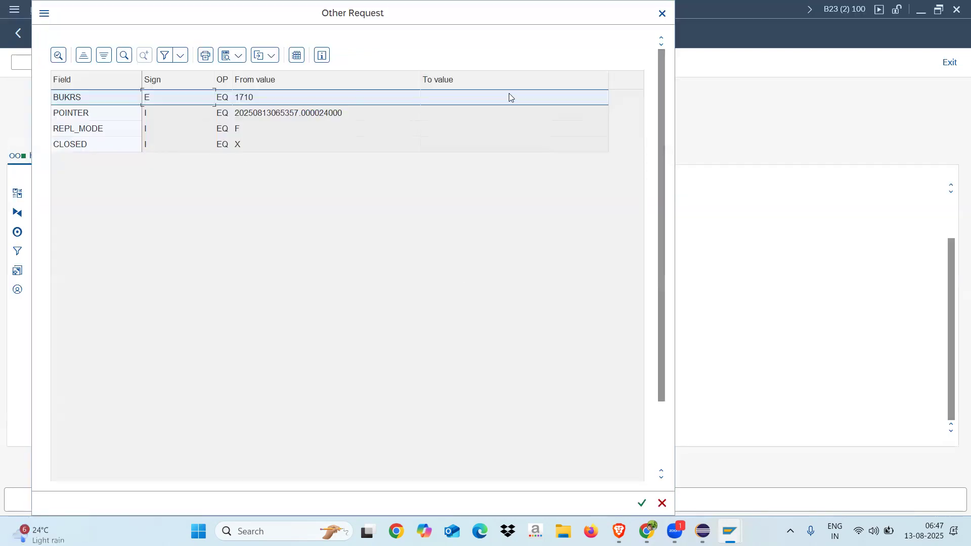
{"action": "left_click", "coordinate": [662, 13]}
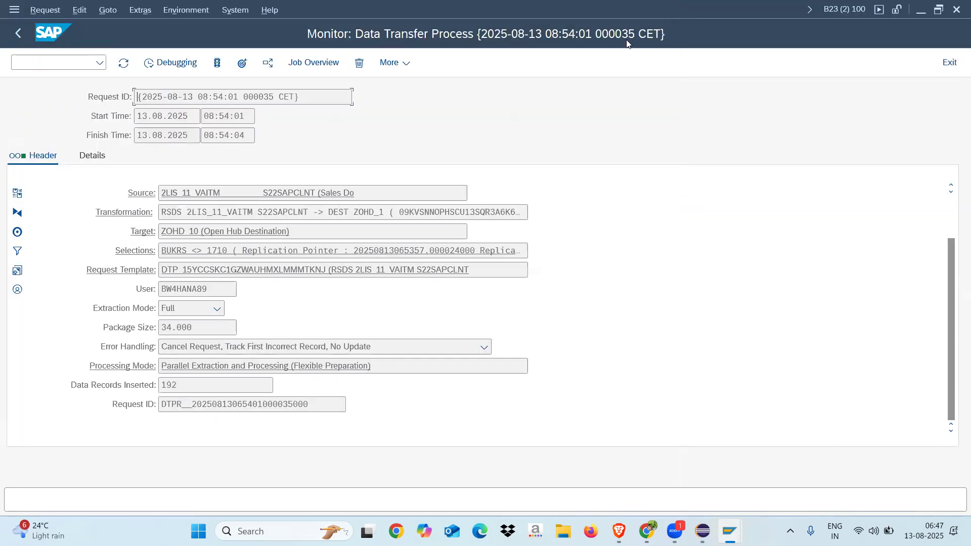
{"action": "left_click_drag", "start_coordinate": [181, 387], "coordinate": [150, 388]}
Switch to Eclipse and check the write mode of open hub destination ZOHD_10
{"action": "left_click", "coordinate": [701, 530]}
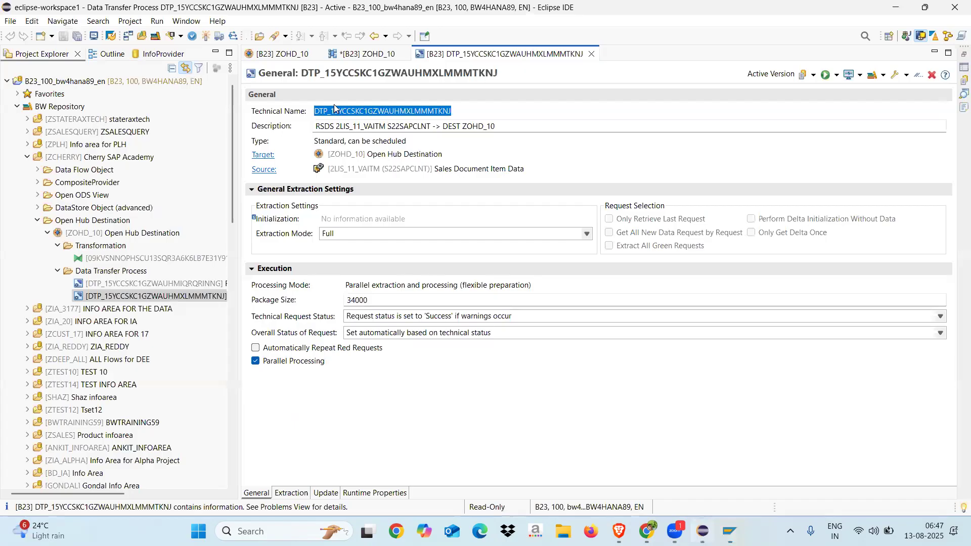
{"action": "left_click", "coordinate": [287, 53]}
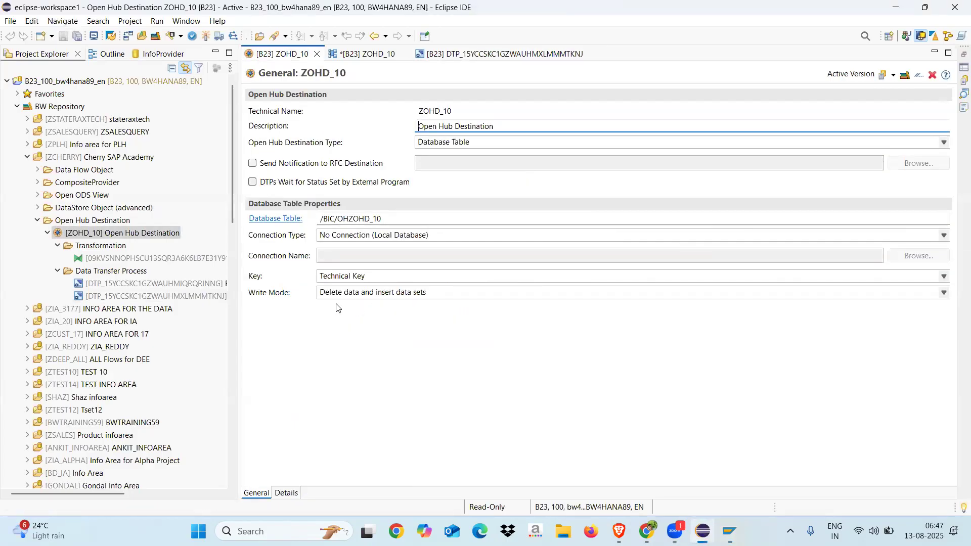
{"action": "left_click", "coordinate": [431, 293]}
{"action": "left_click", "coordinate": [397, 368]}
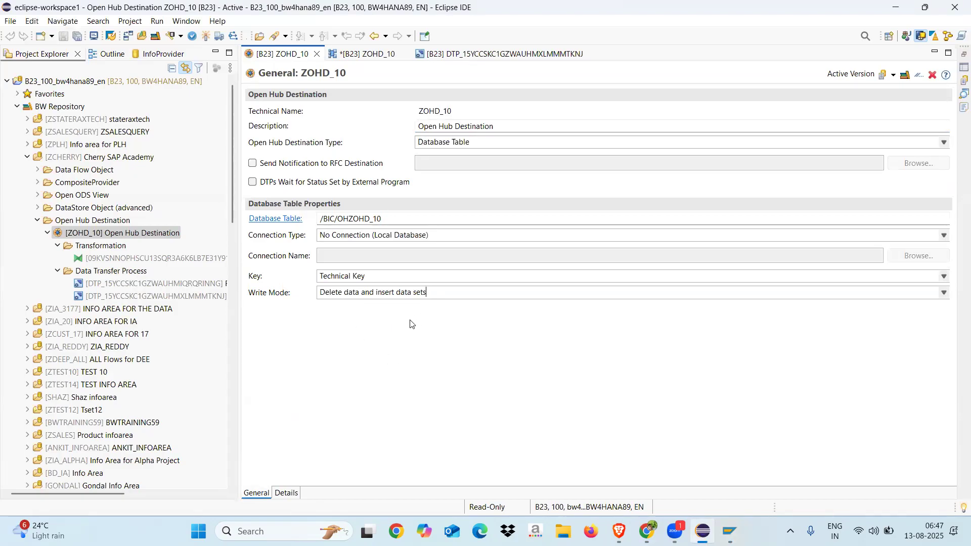
Switch back to SAP GUI and examine the request's selections, checking the BUKRS and REPL_MODE values before closing the list
{"action": "key", "text": "alt+Tab"}
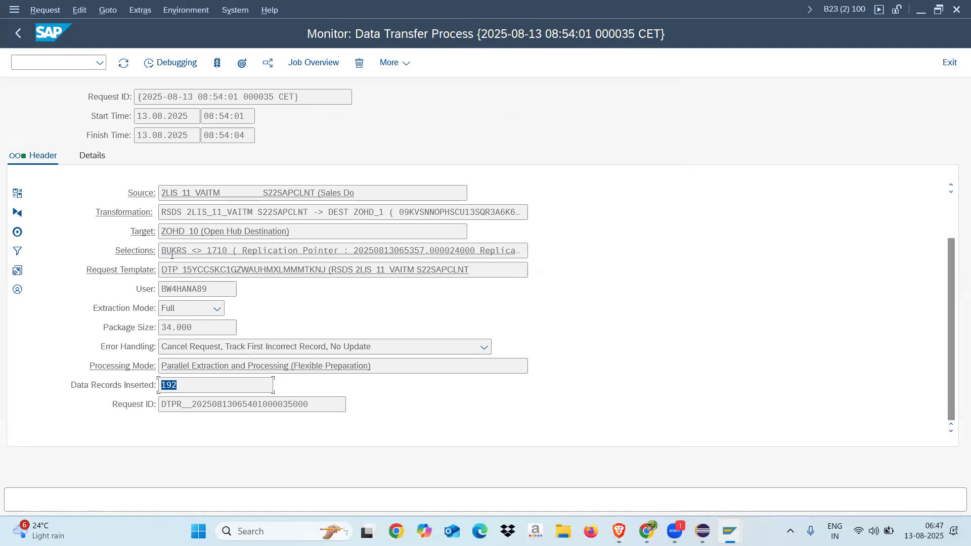
{"action": "left_click", "coordinate": [136, 255]}
{"action": "left_click", "coordinate": [222, 97]}
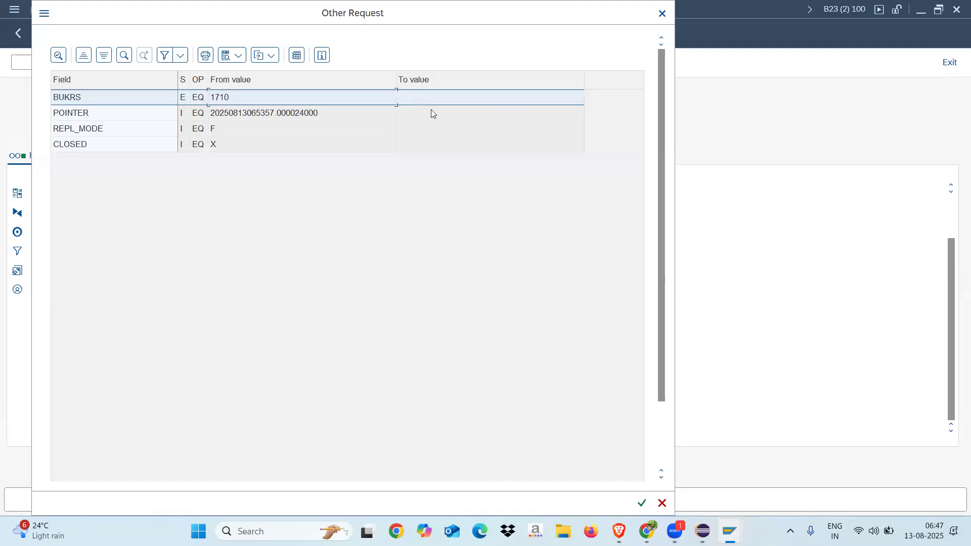
{"action": "left_click", "coordinate": [661, 13]}
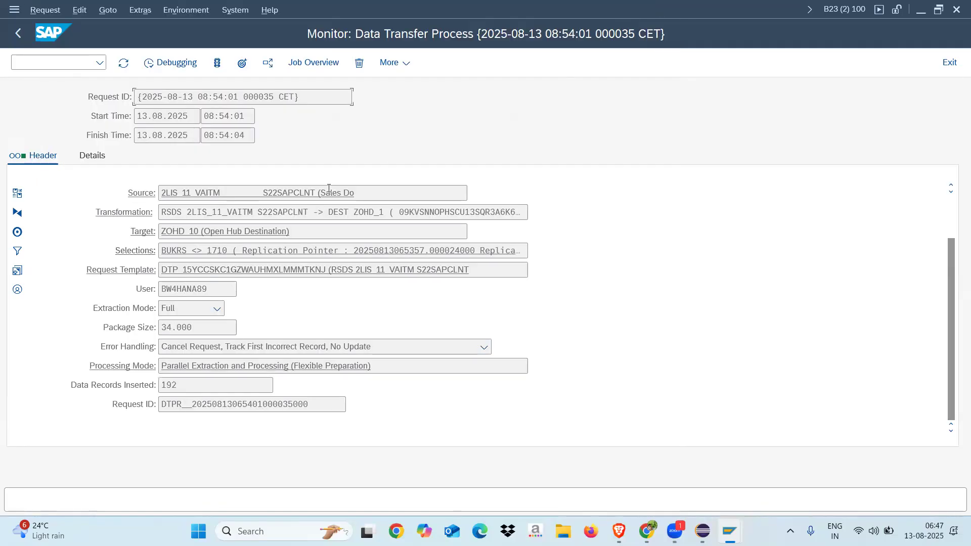
{"action": "left_click", "coordinate": [131, 251]}
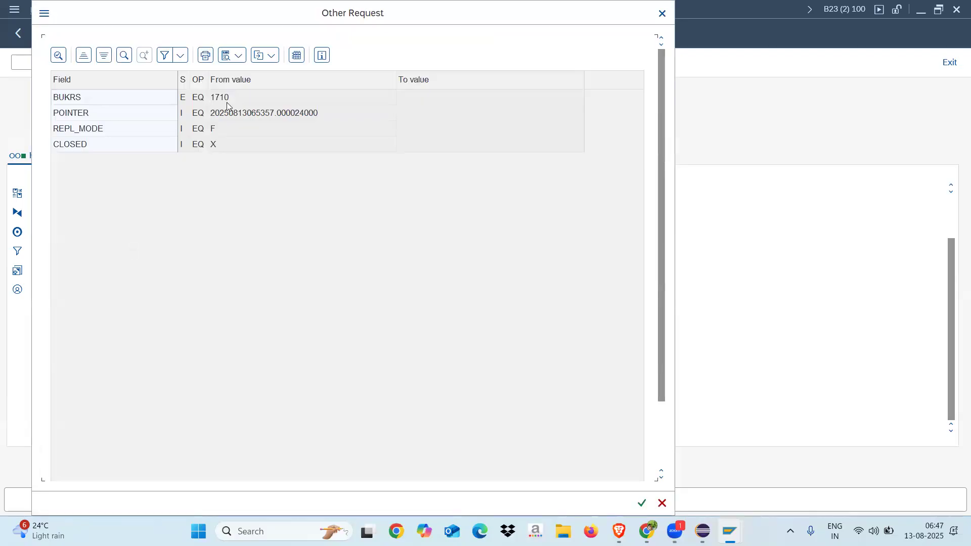
{"action": "left_click", "coordinate": [215, 97]}
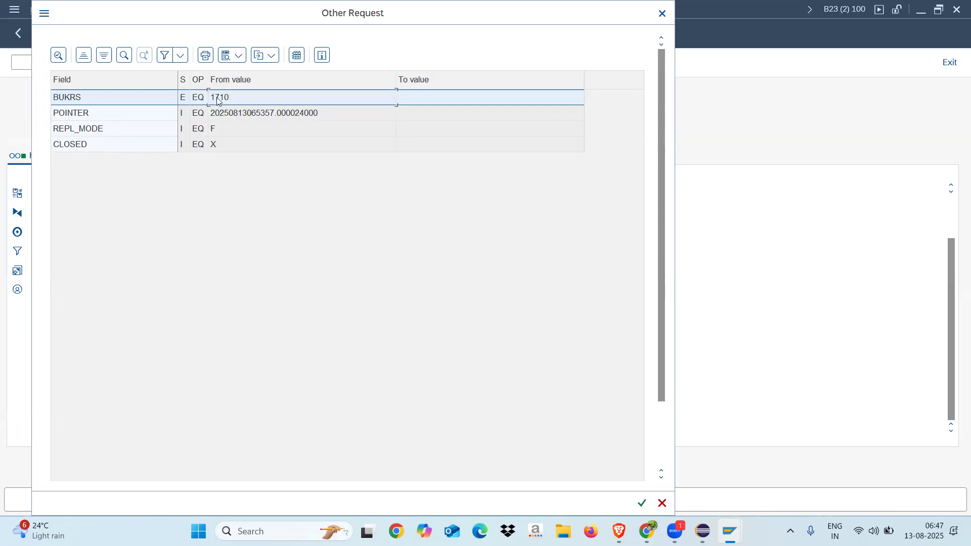
{"action": "left_click", "coordinate": [223, 130]}
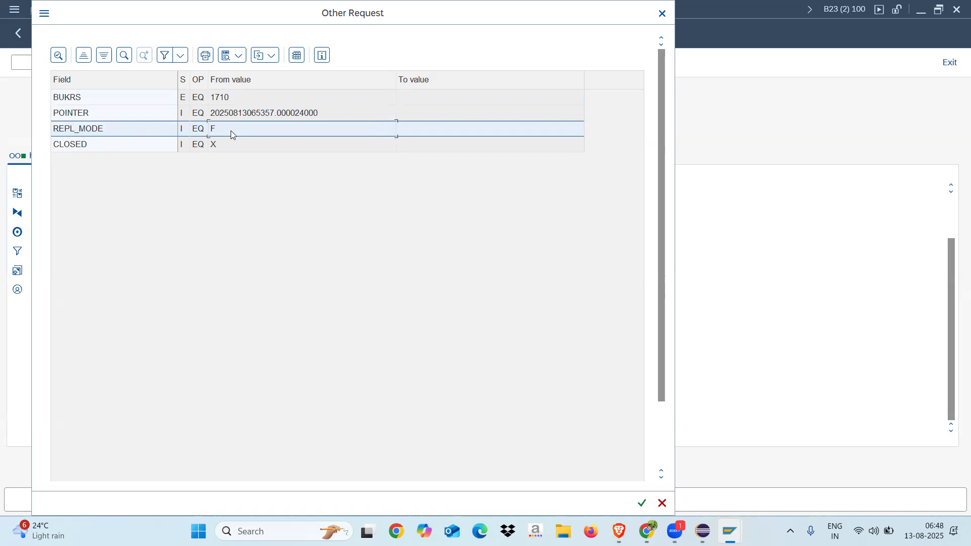
{"action": "left_click", "coordinate": [662, 13]}
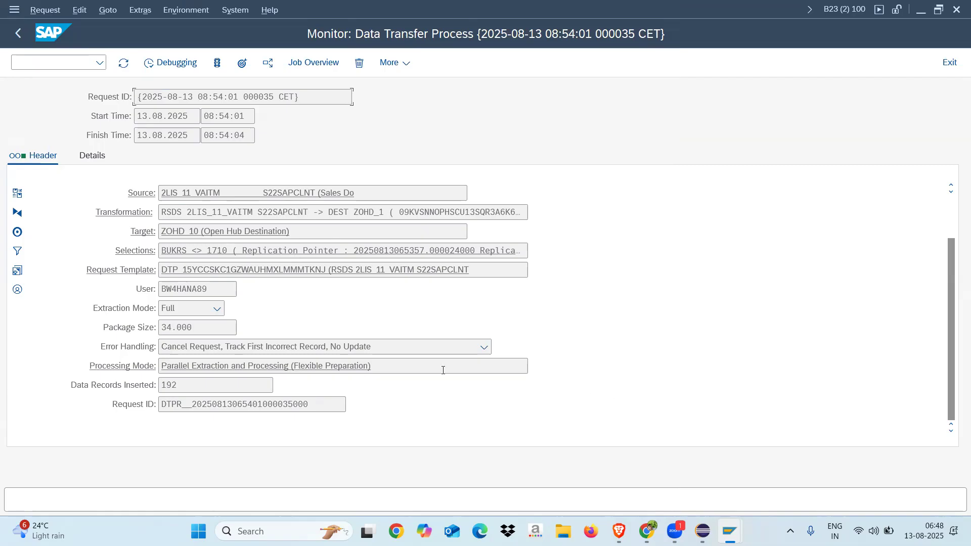
Open the data transfer process in change mode and inspect its company code filter and the fields available for selection
{"action": "left_click", "coordinate": [19, 33]}
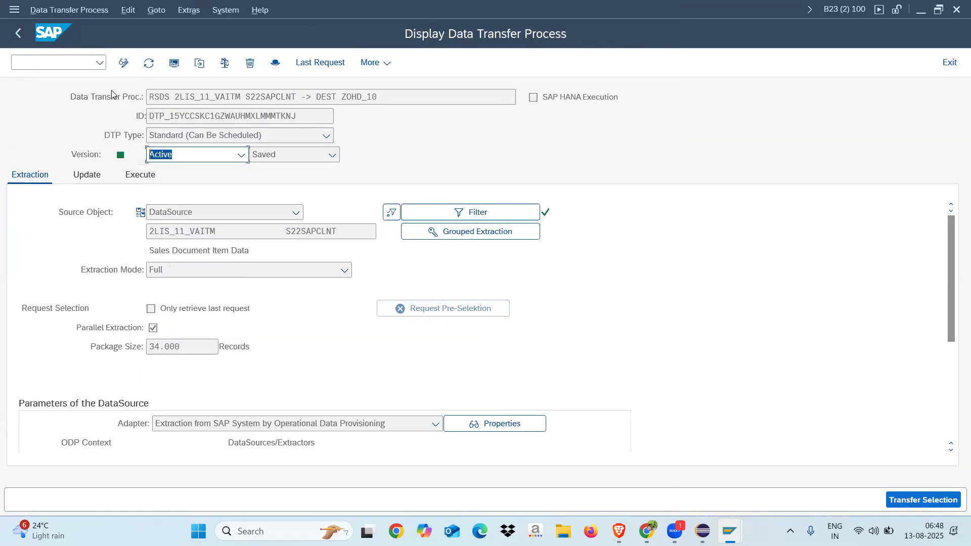
{"action": "left_click", "coordinate": [122, 65]}
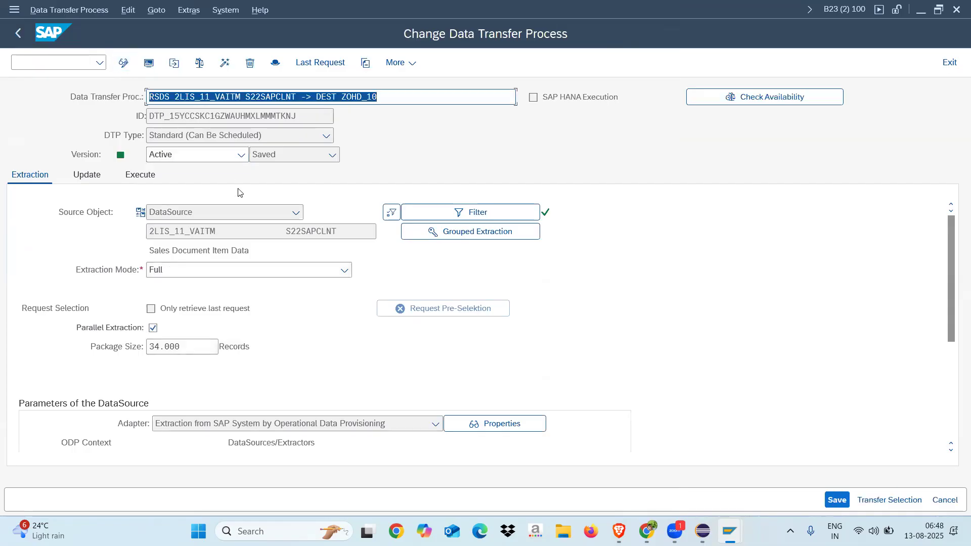
{"action": "left_click", "coordinate": [426, 210]}
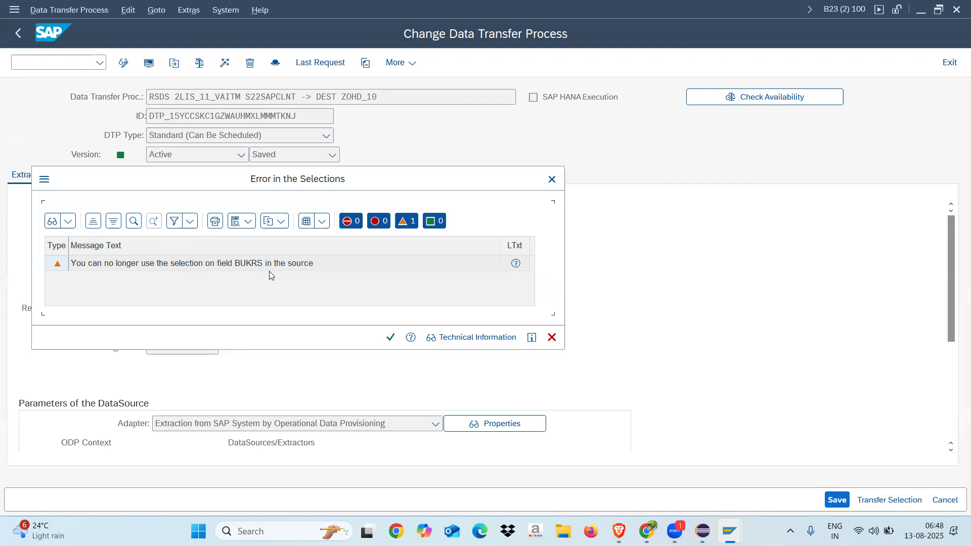
{"action": "left_click", "coordinate": [390, 338]}
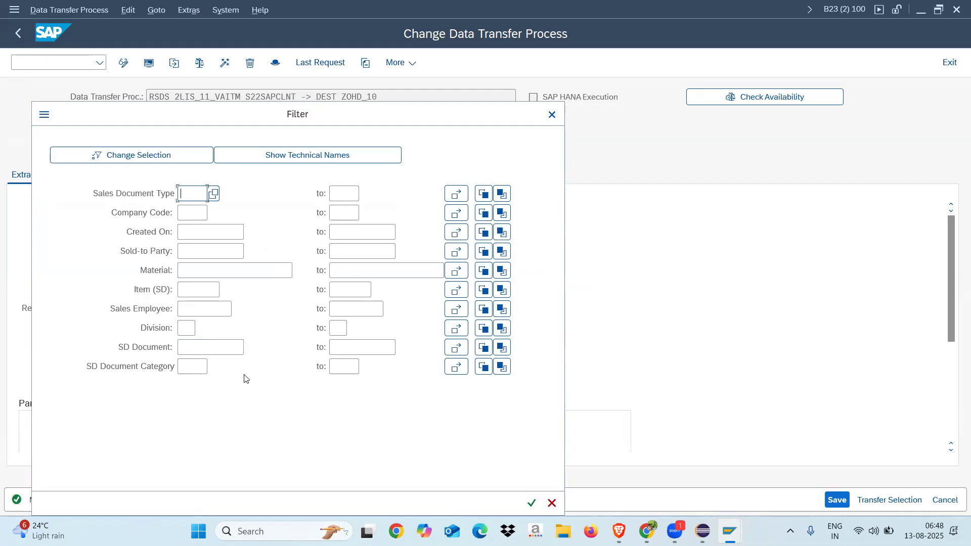
{"action": "left_click", "coordinate": [187, 216]}
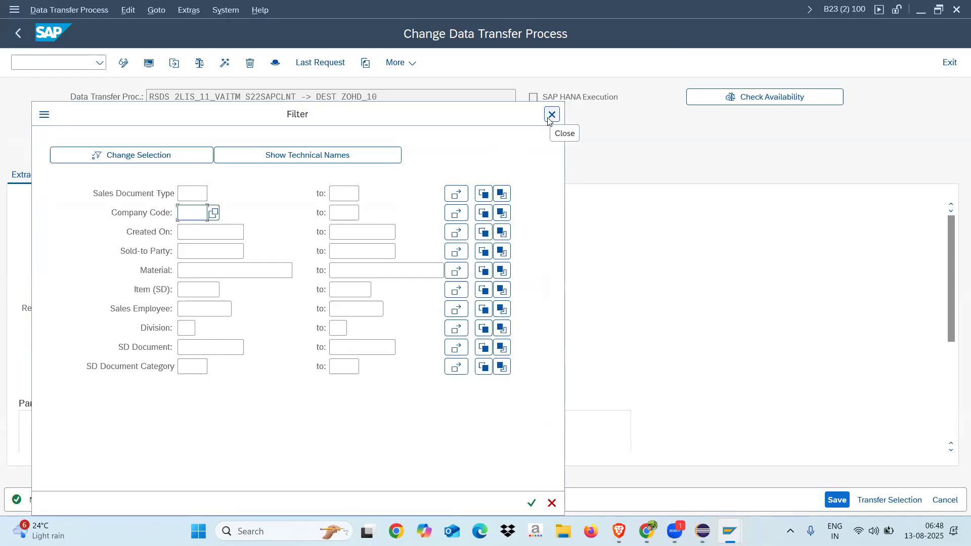
{"action": "left_click", "coordinate": [100, 156]}
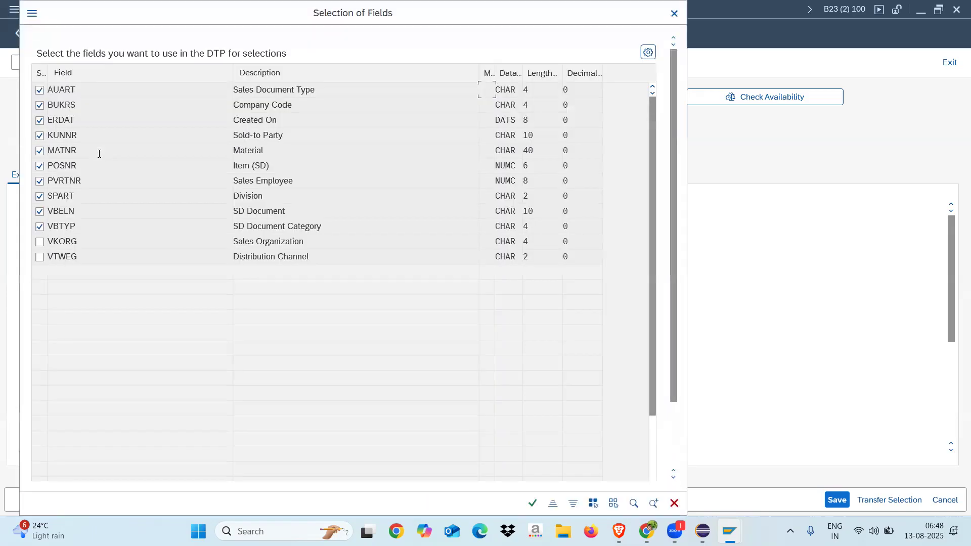
{"action": "left_click", "coordinate": [674, 13]}
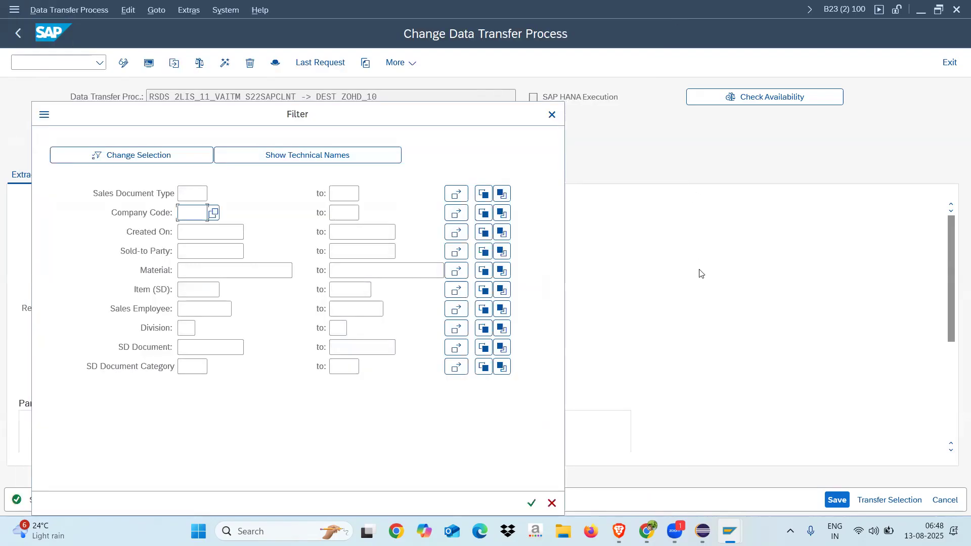
{"action": "left_click", "coordinate": [551, 114]}
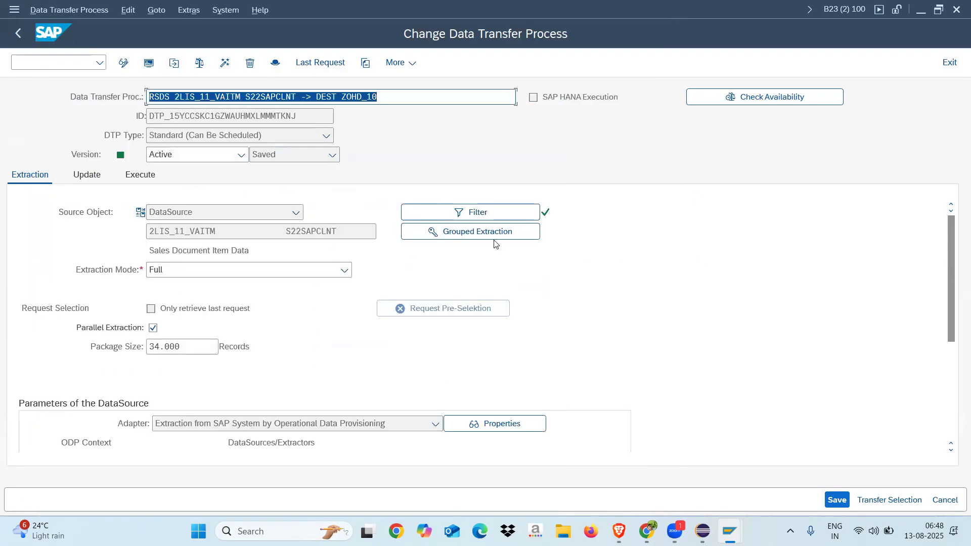
Redisplay the data transfer process and review the error handling options in its update settings
{"action": "left_click", "coordinate": [18, 33]}
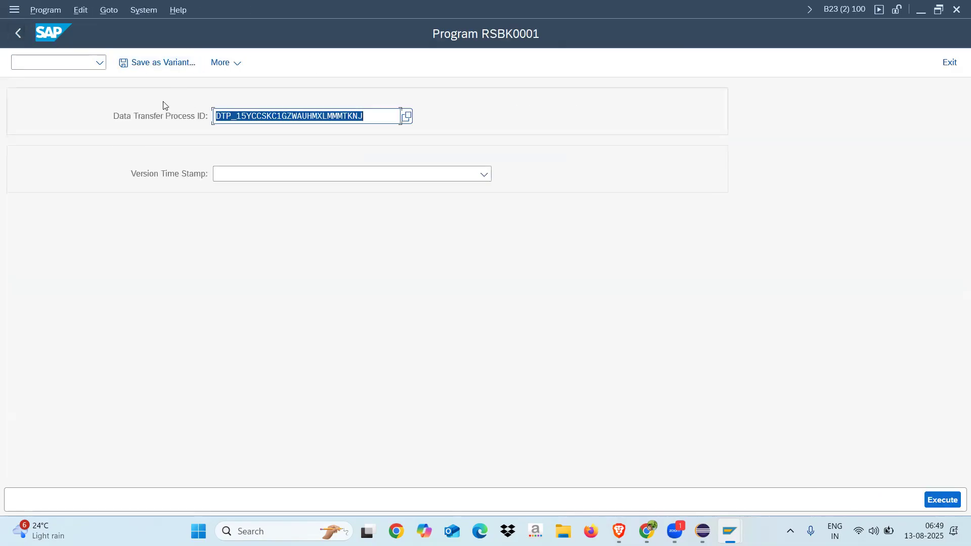
{"action": "left_click", "coordinate": [942, 500]}
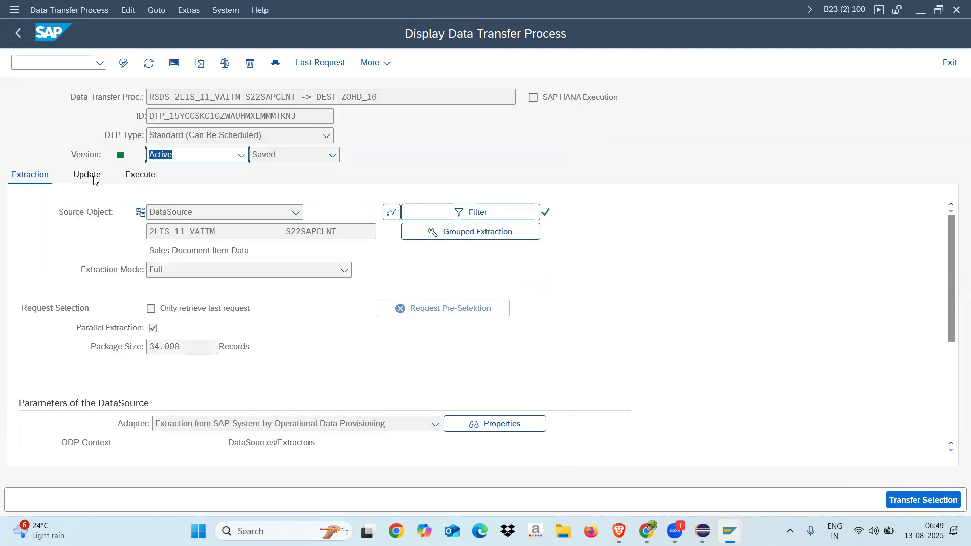
{"action": "left_click", "coordinate": [94, 180]}
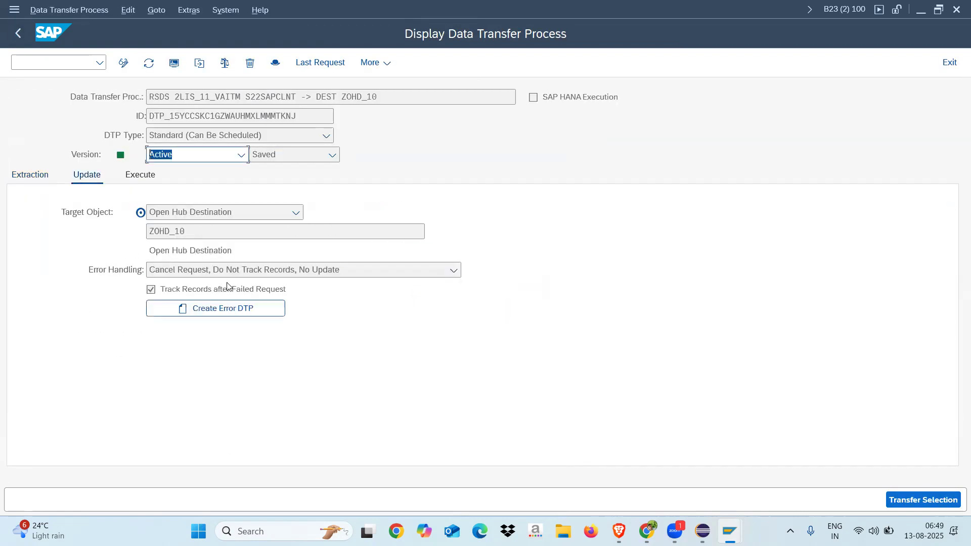
{"action": "left_click", "coordinate": [339, 272]}
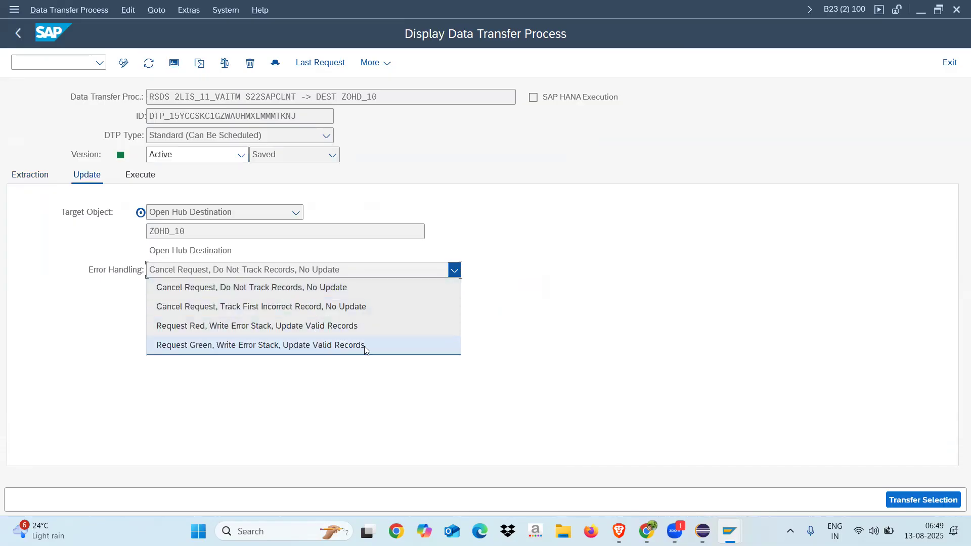
{"action": "left_click", "coordinate": [541, 289]}
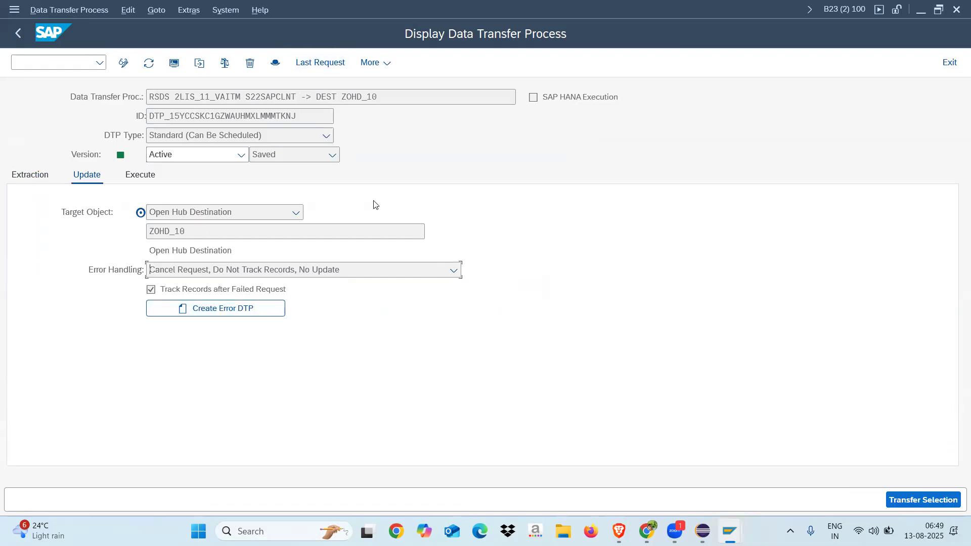
Create an error DTP for the ZOHD_10 data transfer process and check its DTP type and extraction mode
{"action": "left_click", "coordinate": [240, 311]}
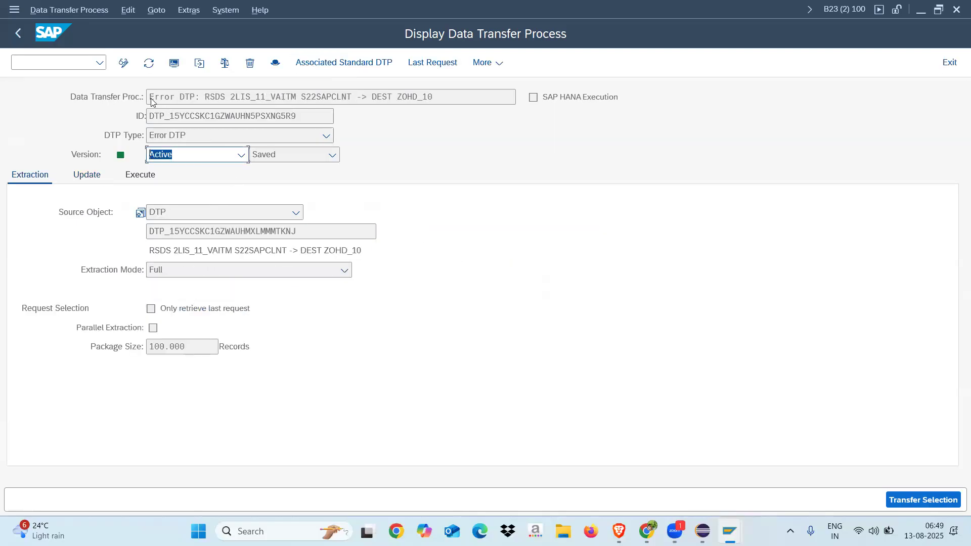
{"action": "left_click", "coordinate": [187, 139]}
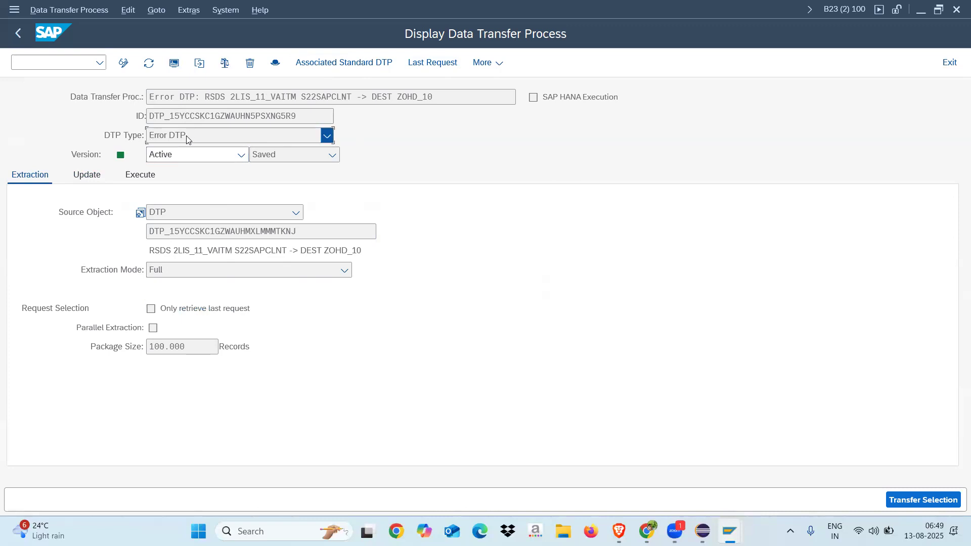
{"action": "left_click", "coordinate": [405, 222]}
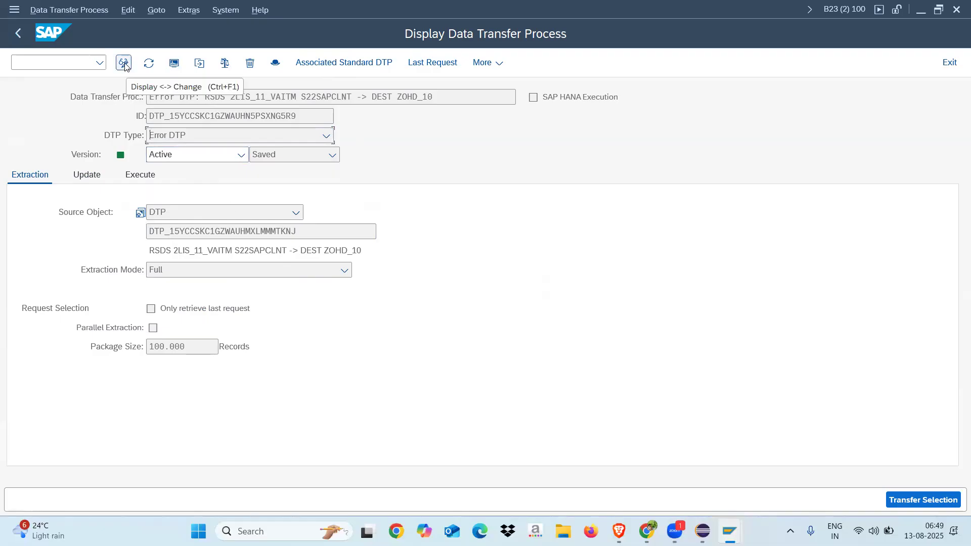
{"action": "left_click", "coordinate": [197, 276]}
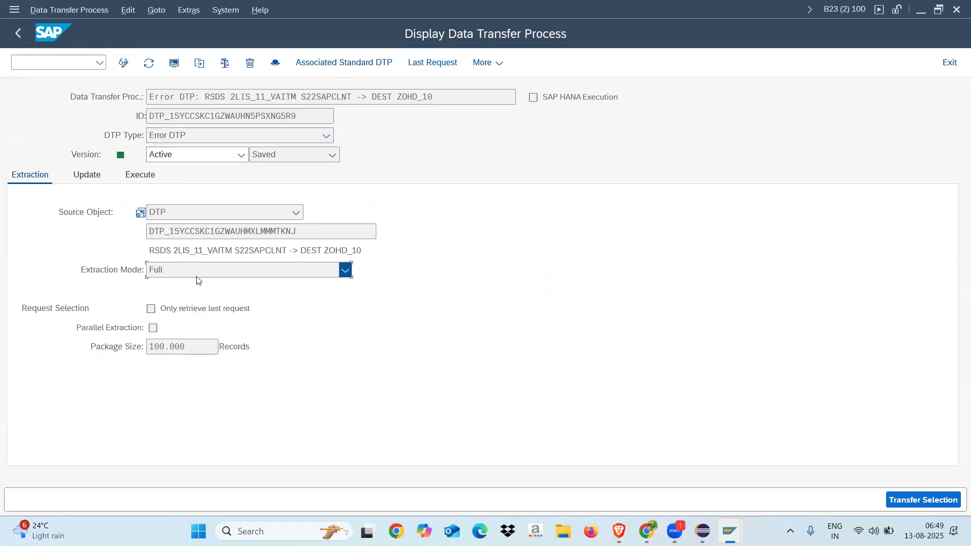
{"action": "left_click", "coordinate": [184, 275]}
{"action": "left_click", "coordinate": [402, 302]}
Activate the error DTP anyway in change mode, reopen it from the standard DTP to check it, and return
{"action": "left_click", "coordinate": [124, 62]}
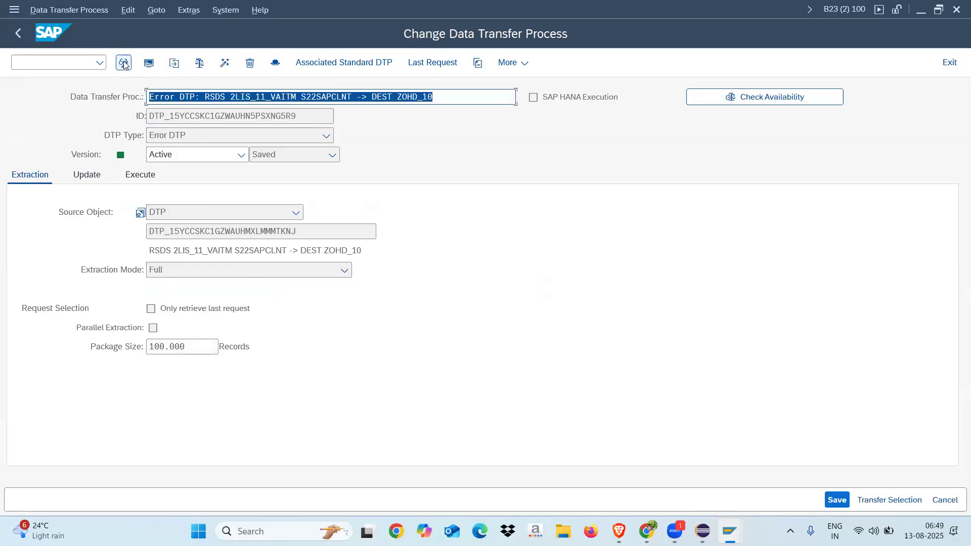
{"action": "left_click", "coordinate": [225, 62]}
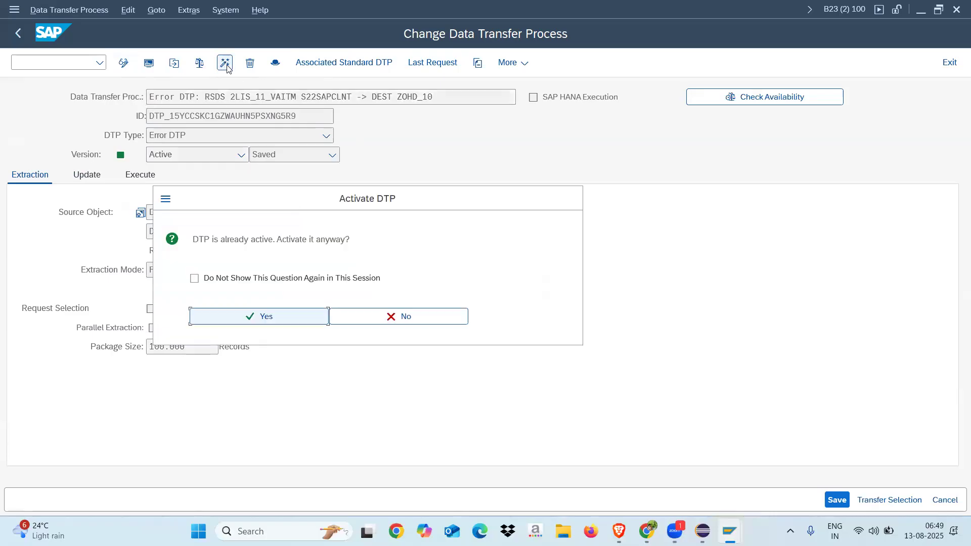
{"action": "left_click", "coordinate": [281, 320]}
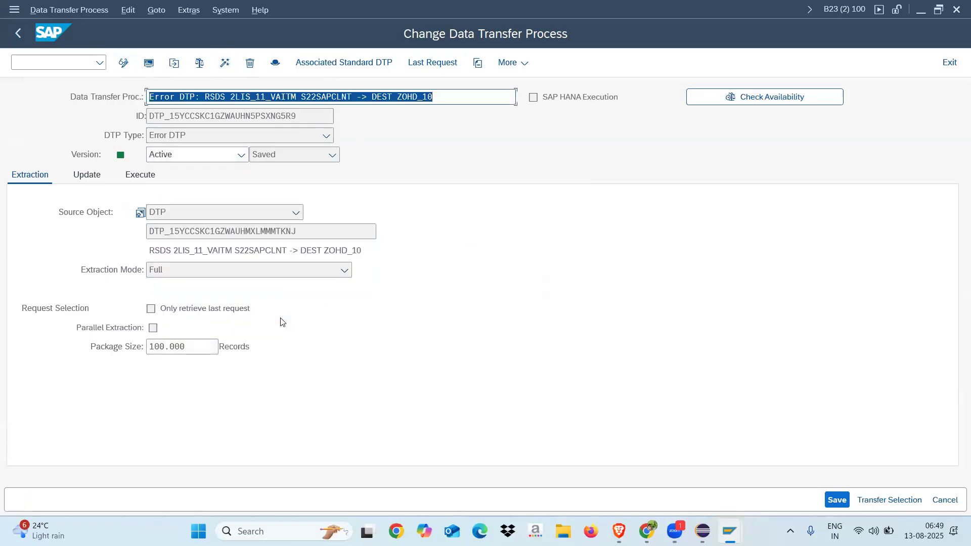
{"action": "left_click", "coordinate": [19, 34]}
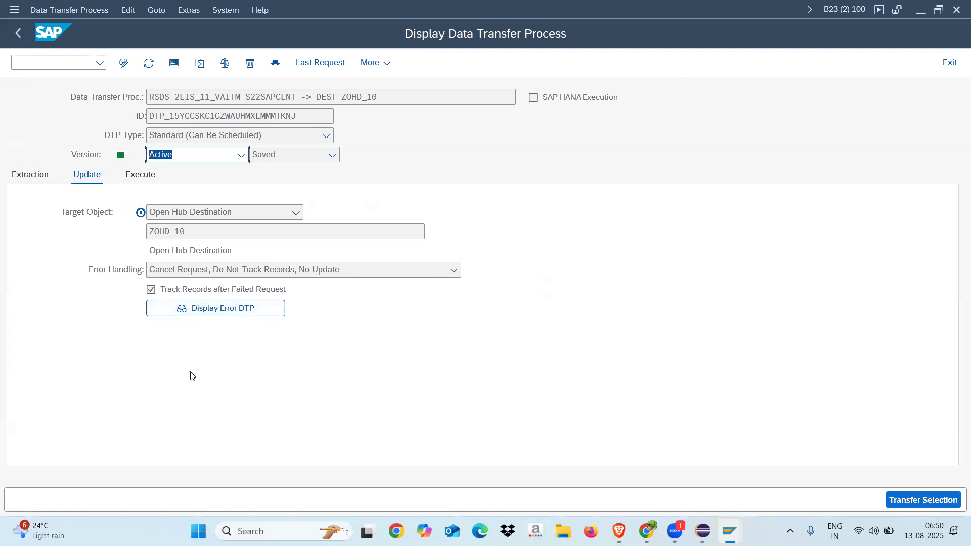
{"action": "left_click", "coordinate": [204, 310]}
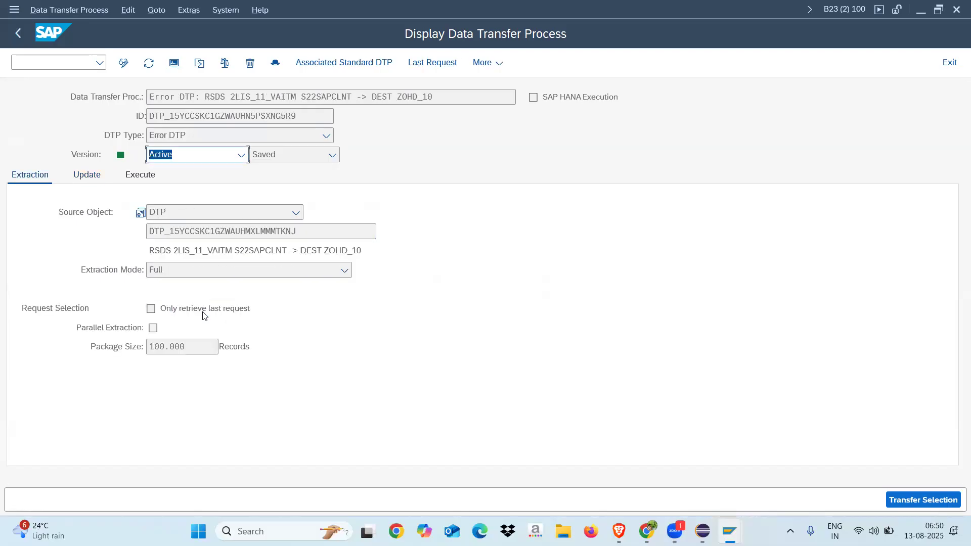
{"action": "left_click", "coordinate": [19, 32]}
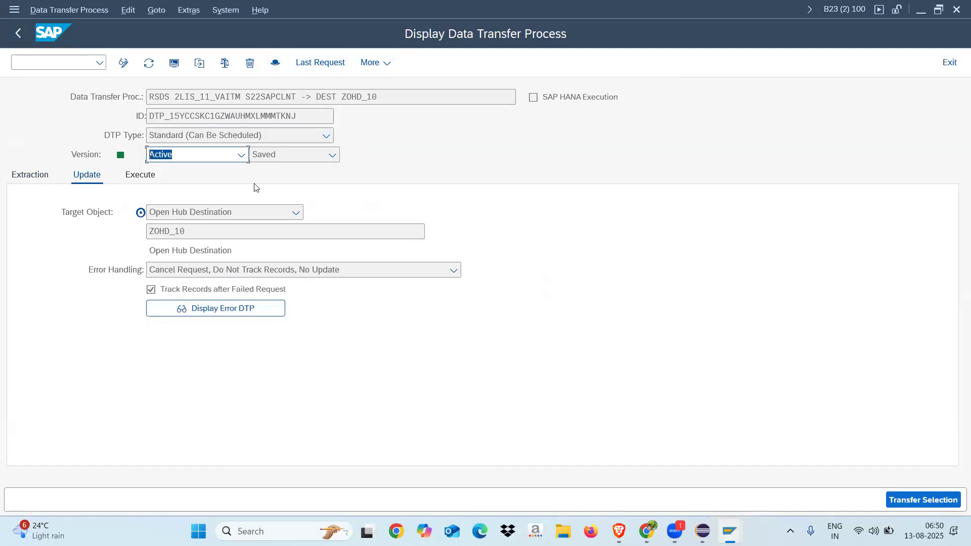
Execute the standard data transfer process for ZOHD_10, check its request in the monitor and return to the DTP
{"action": "left_click", "coordinate": [136, 180]}
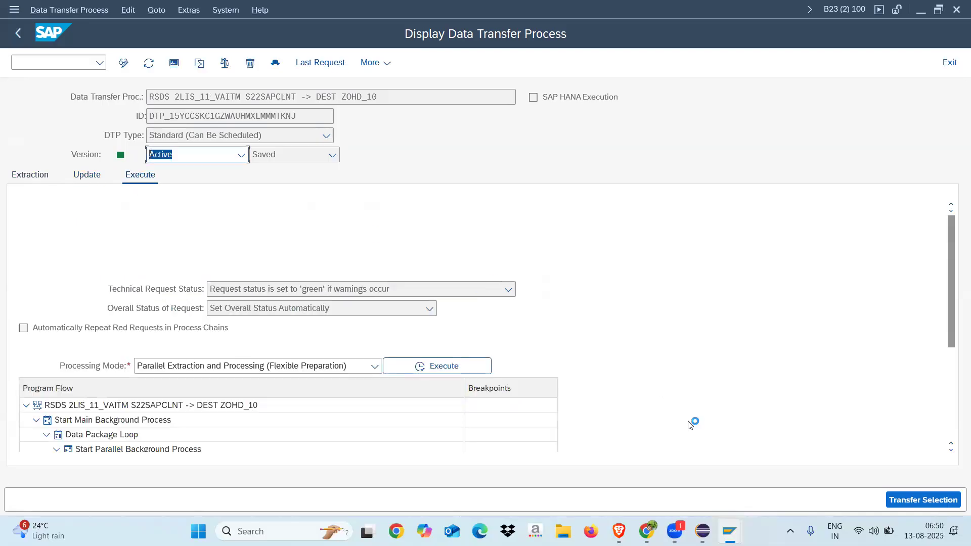
{"action": "left_click", "coordinate": [439, 365]}
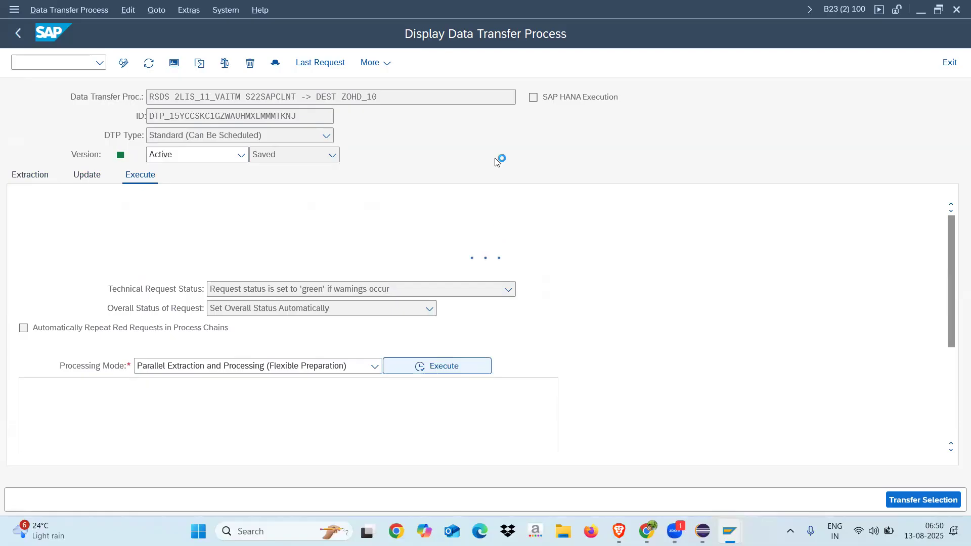
{"action": "left_click", "coordinate": [267, 336]}
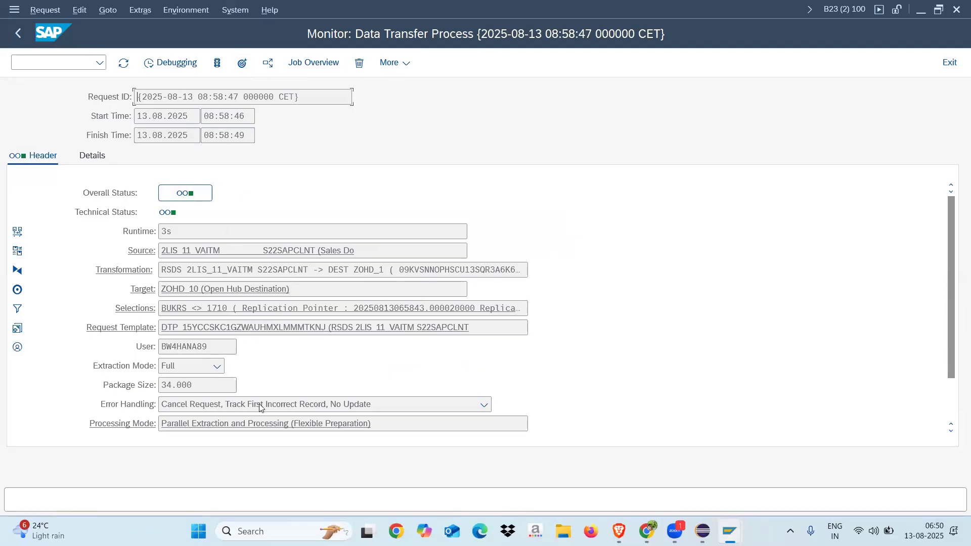
{"action": "left_click", "coordinate": [15, 34]}
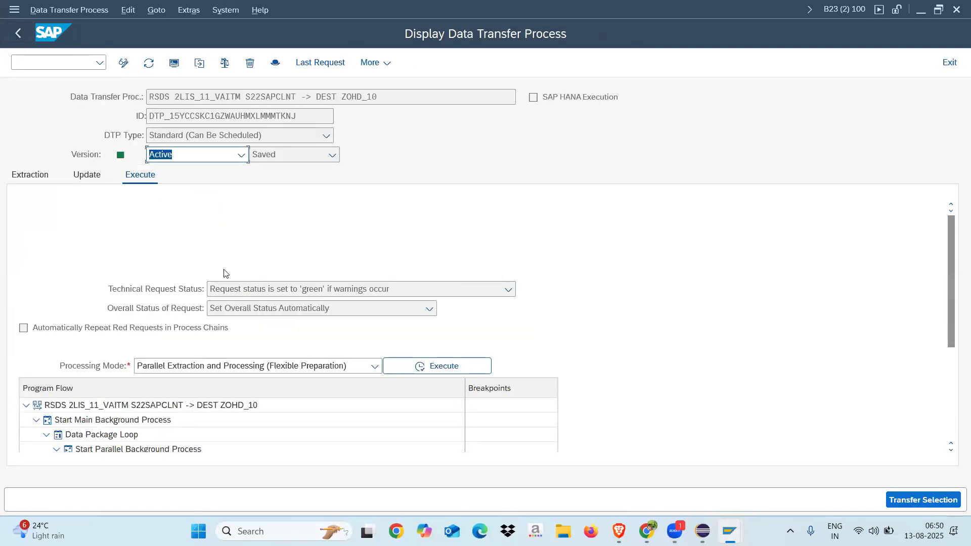
Set the DTP's error handling to "Request Red, Write Error Stack, Update Valid Records" in change mode and activate the DTP
{"action": "left_click", "coordinate": [92, 181]}
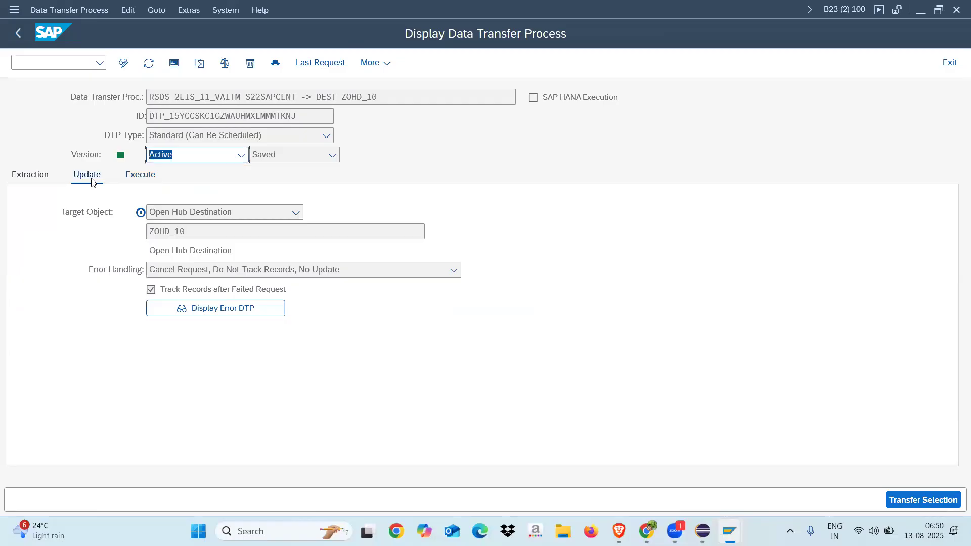
{"action": "left_click", "coordinate": [124, 62]}
{"action": "left_click", "coordinate": [277, 270]}
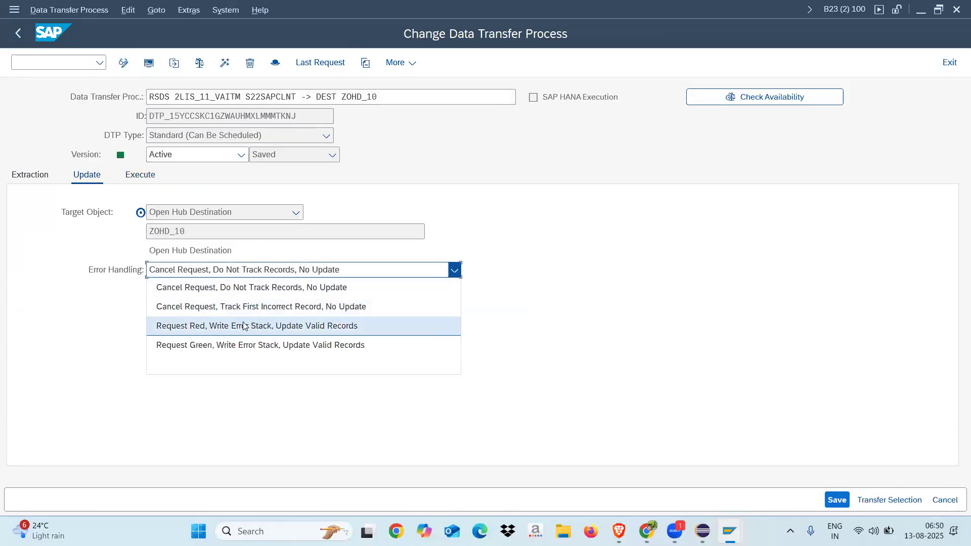
{"action": "left_click", "coordinate": [245, 325]}
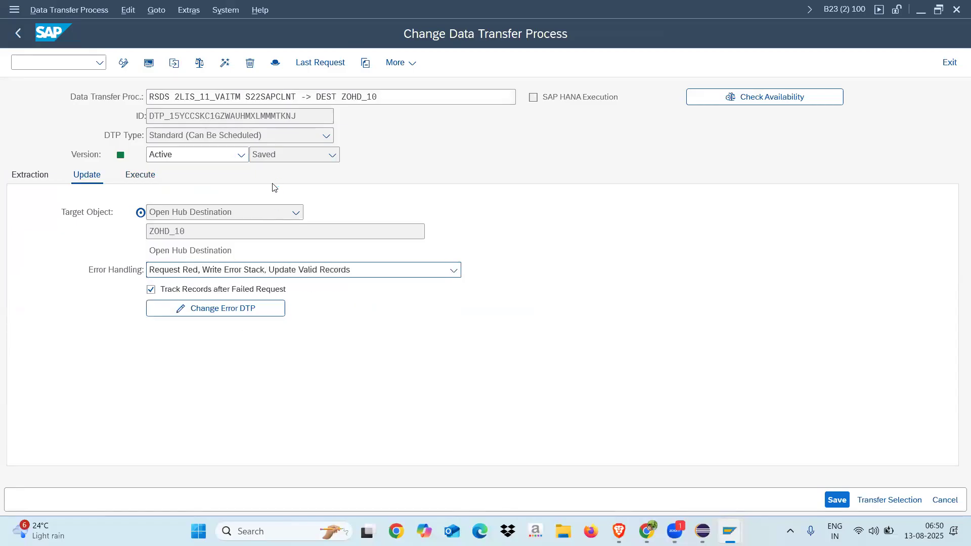
{"action": "left_click", "coordinate": [250, 63]}
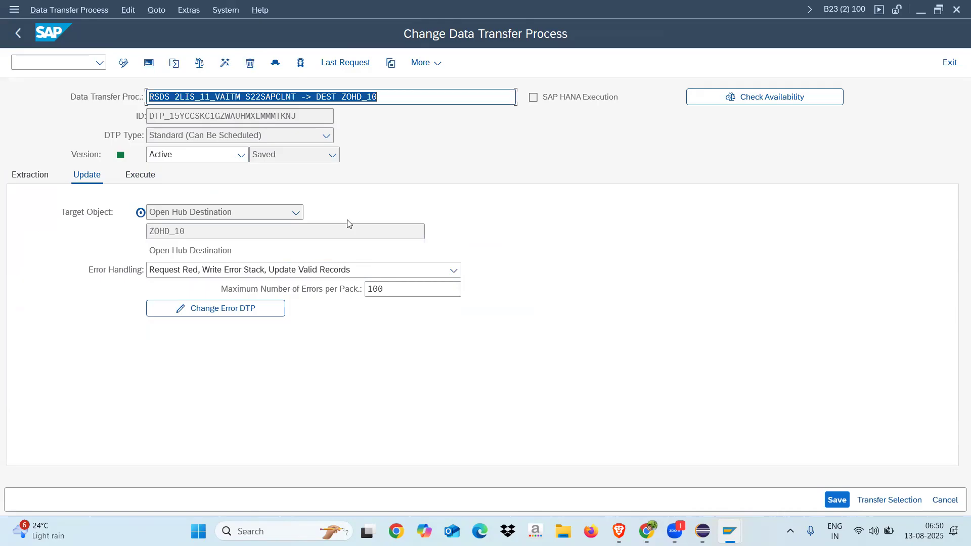
Execute the changed data transfer process with error stack handling and display its request monitor
{"action": "left_click", "coordinate": [140, 175]}
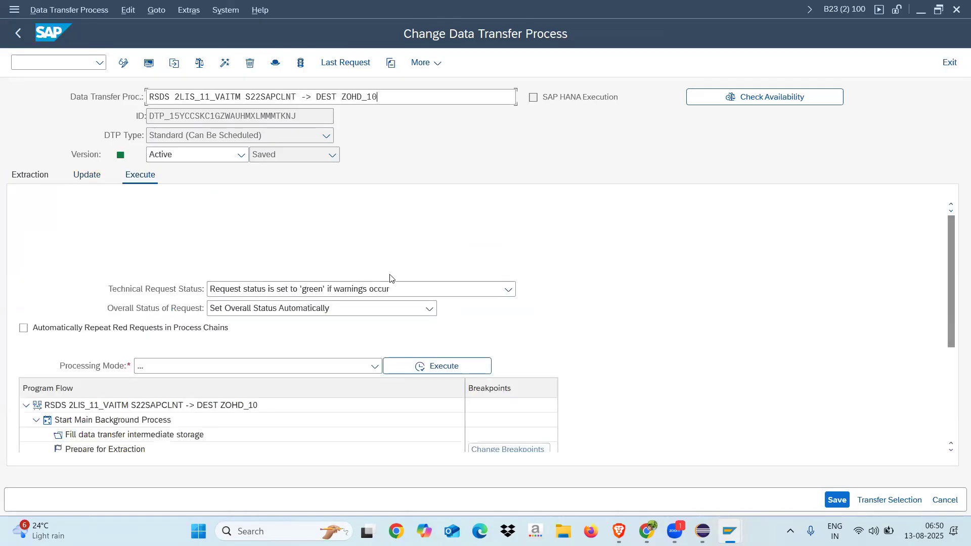
{"action": "left_click", "coordinate": [443, 366]}
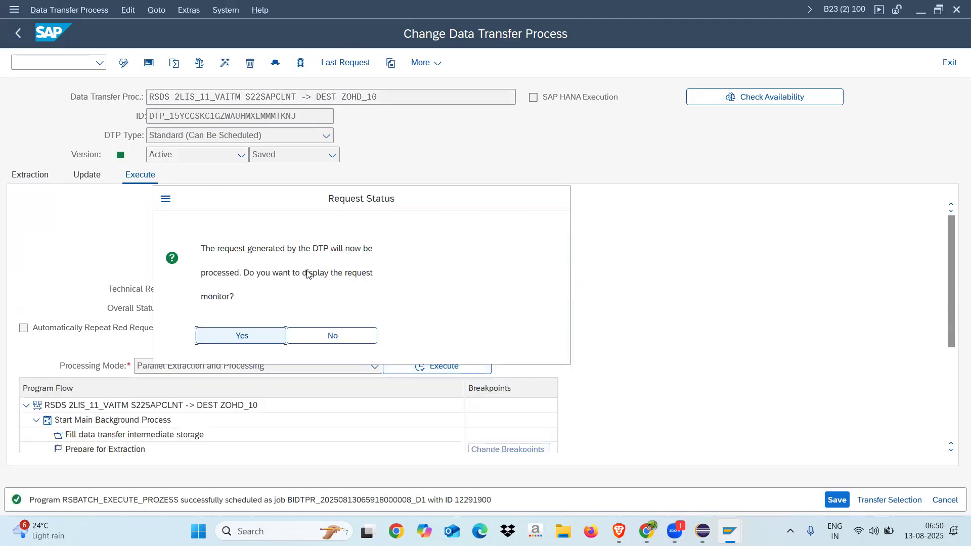
{"action": "left_click", "coordinate": [254, 335]}
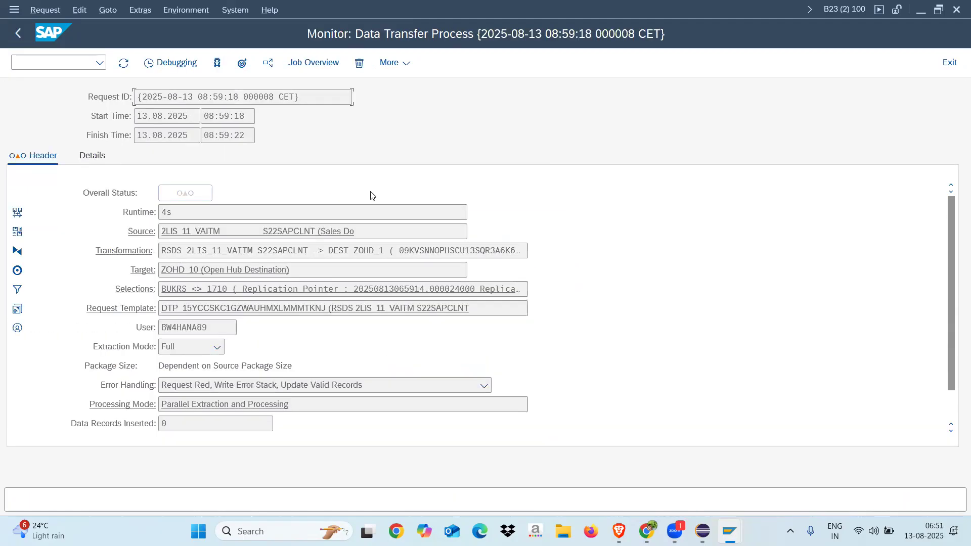
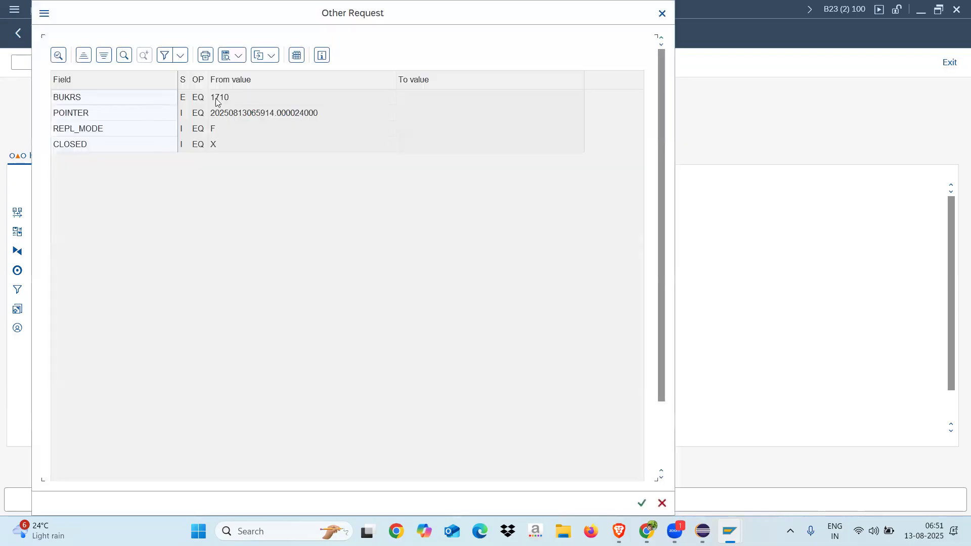
Display the selection details of the data transfer request in the monitor and close them
{"action": "left_click", "coordinate": [226, 99]}
{"action": "left_click", "coordinate": [226, 130]}
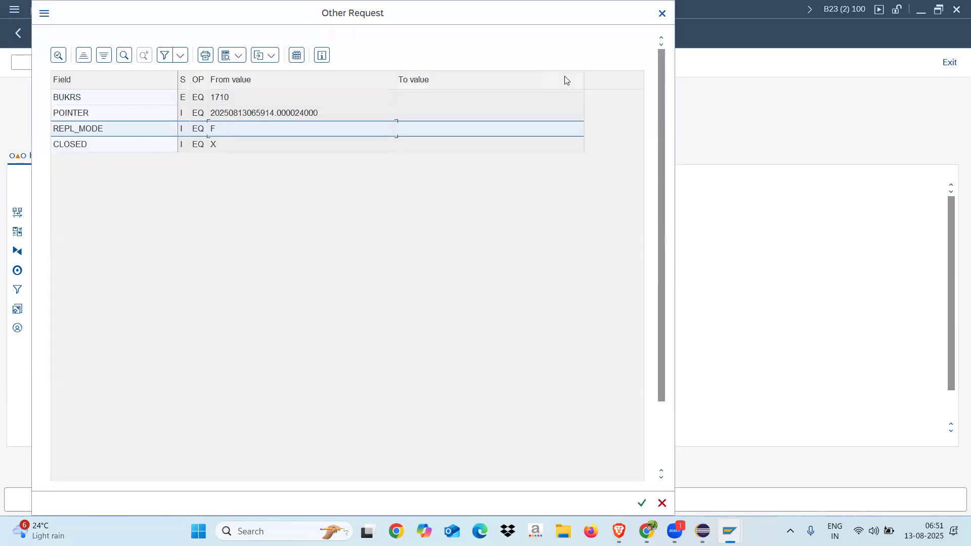
{"action": "left_click", "coordinate": [662, 13]}
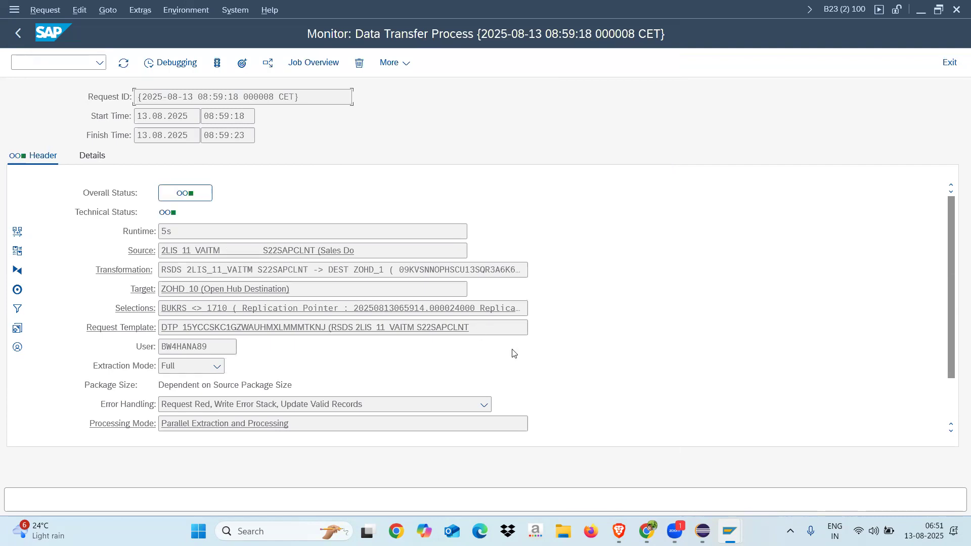
Check the number of data records inserted by the request in the monitor and return to the DTP
{"action": "scroll", "coordinate": [953, 399], "scroll_direction": "down", "scroll_amount": 2}
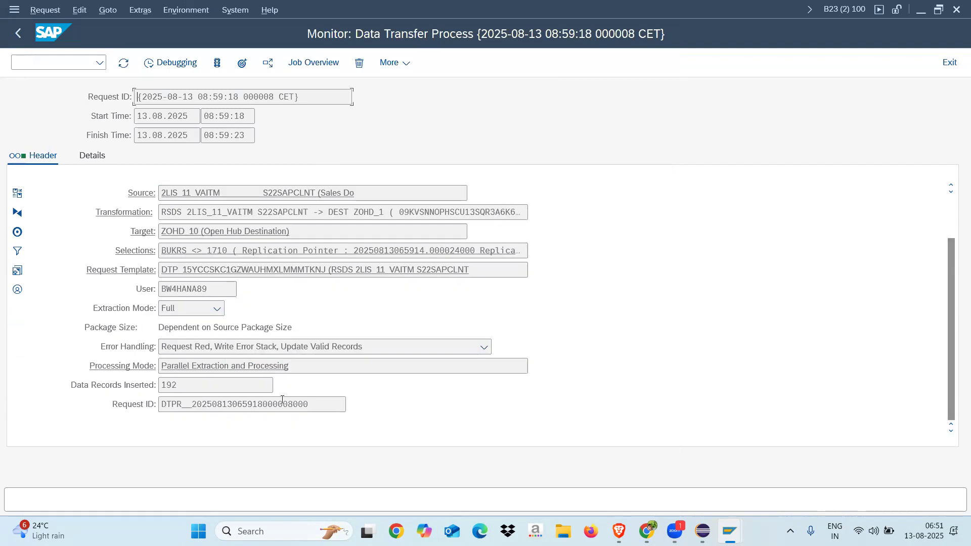
{"action": "left_click_drag", "start_coordinate": [177, 384], "coordinate": [141, 385]}
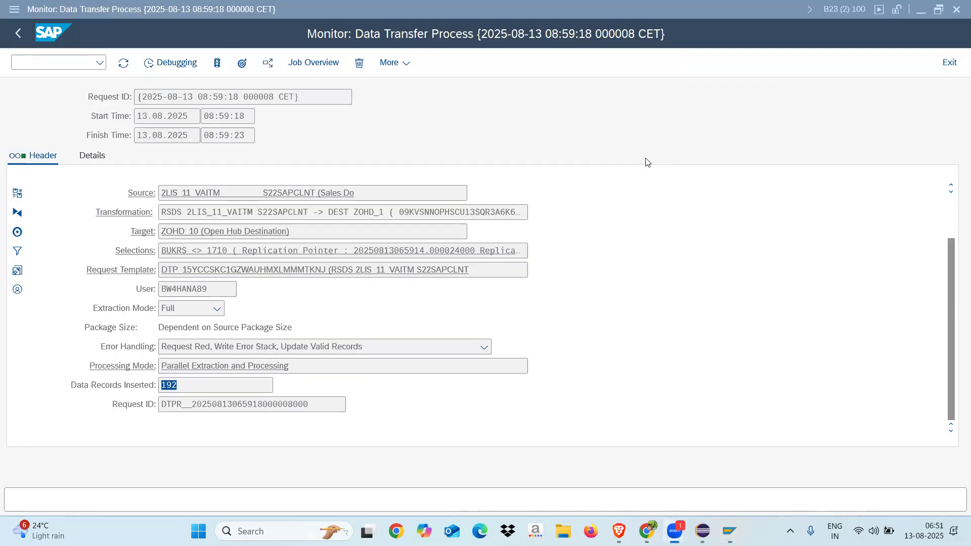
{"action": "left_click", "coordinate": [182, 384]}
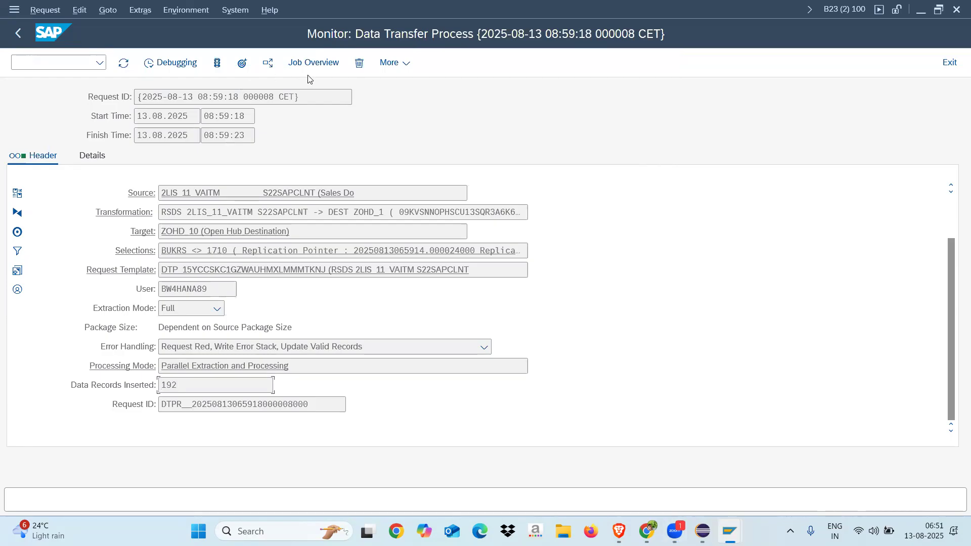
{"action": "left_click", "coordinate": [404, 66]}
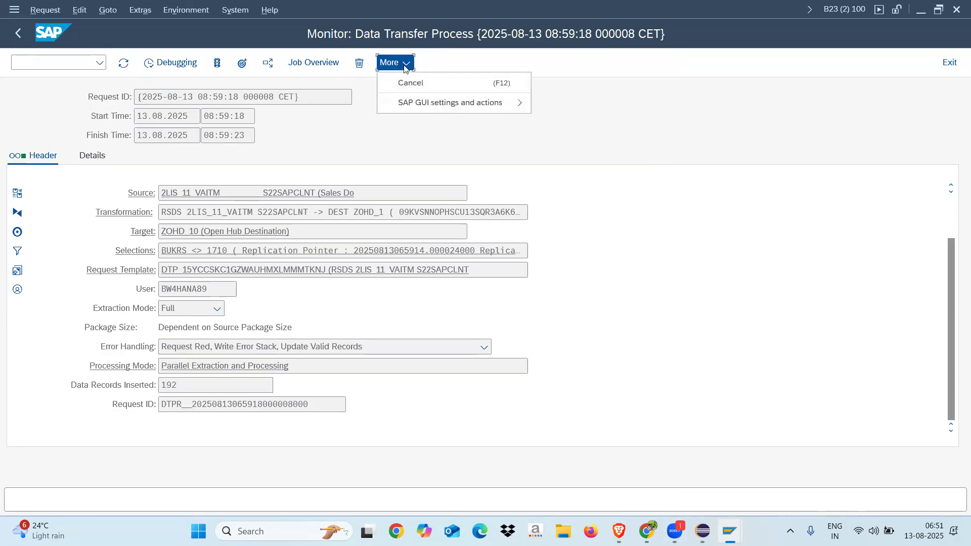
{"action": "left_click", "coordinate": [317, 68]}
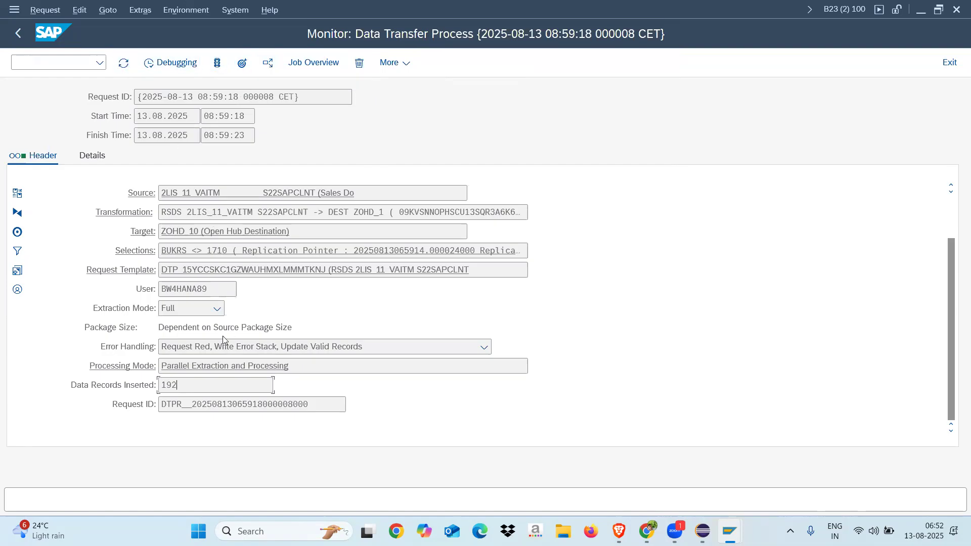
{"action": "left_click", "coordinate": [20, 38]}
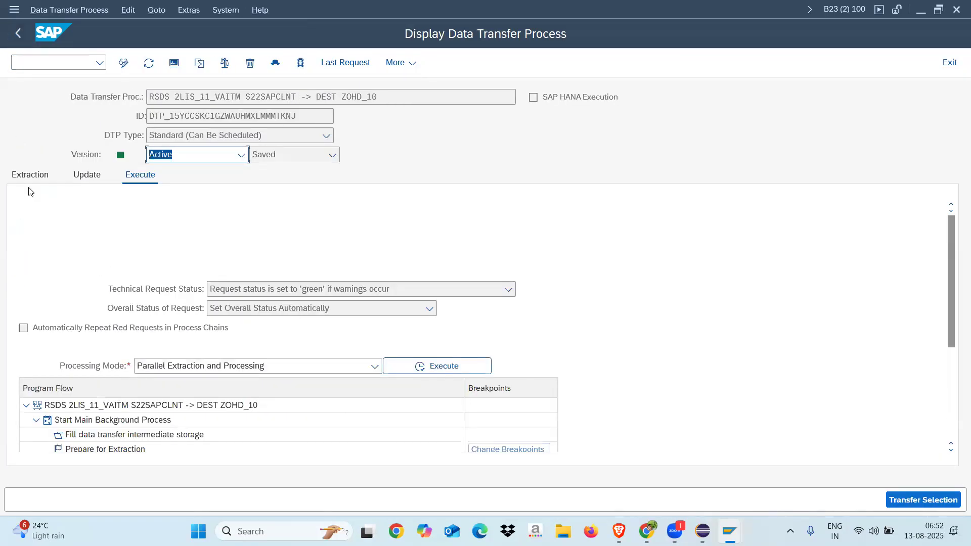
Set the DTP's error handling to "Request Green, Write Error Stack, Update Valid Records" in change mode, activate it and show its execution settings
{"action": "left_click", "coordinate": [87, 176]}
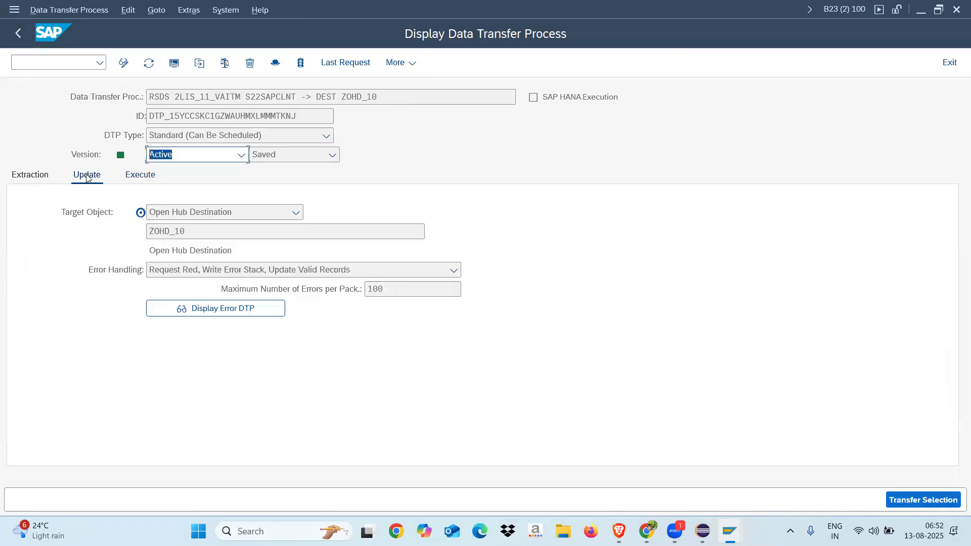
{"action": "left_click", "coordinate": [123, 62]}
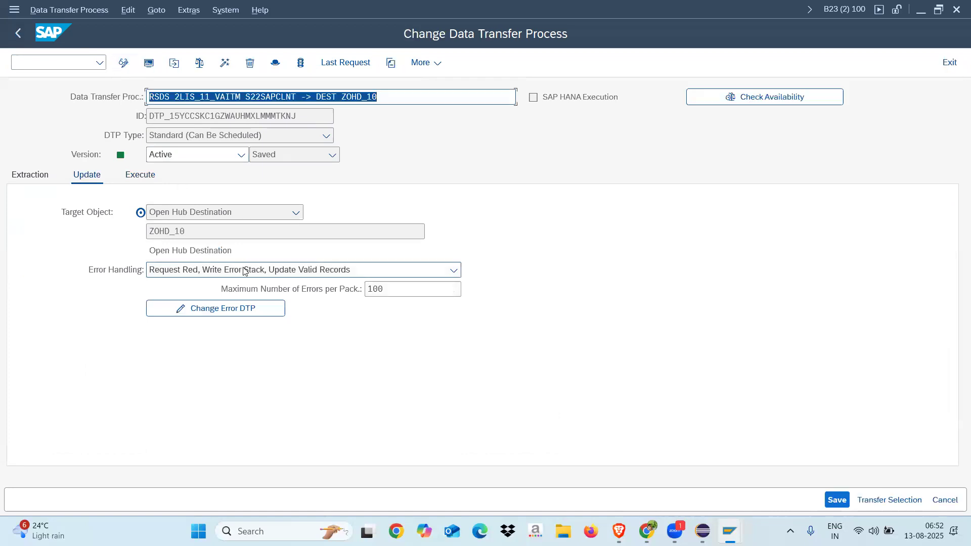
{"action": "left_click", "coordinate": [246, 270]}
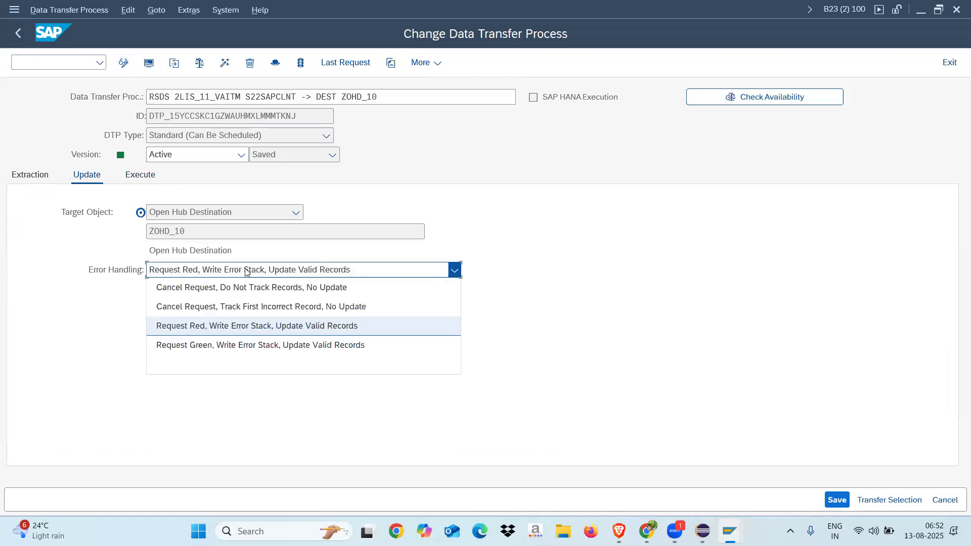
{"action": "left_click", "coordinate": [236, 345]}
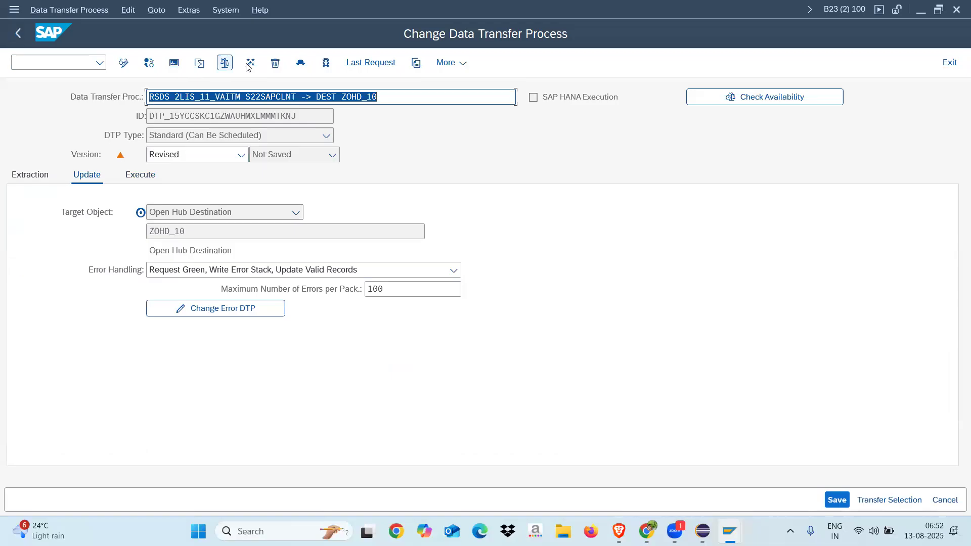
{"action": "left_click", "coordinate": [326, 64]}
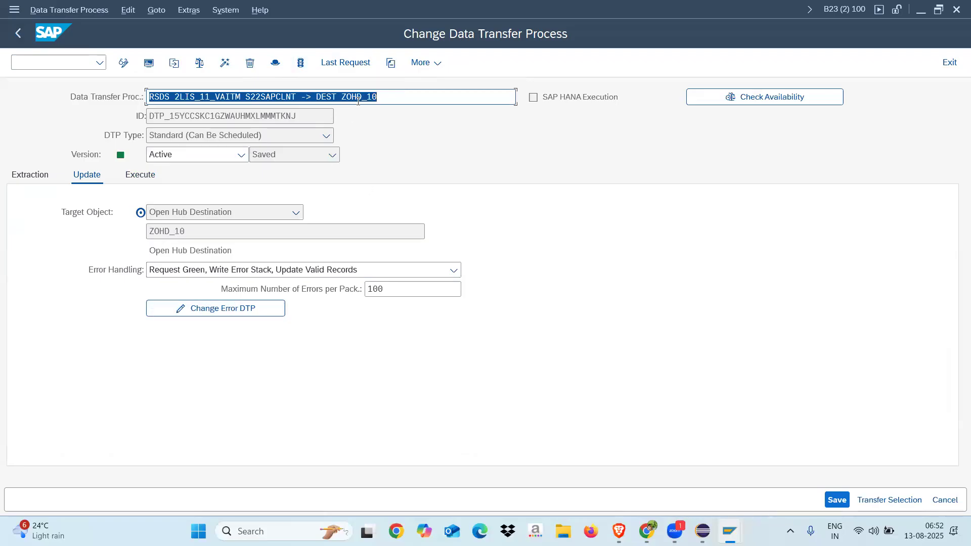
{"action": "left_click", "coordinate": [147, 179]}
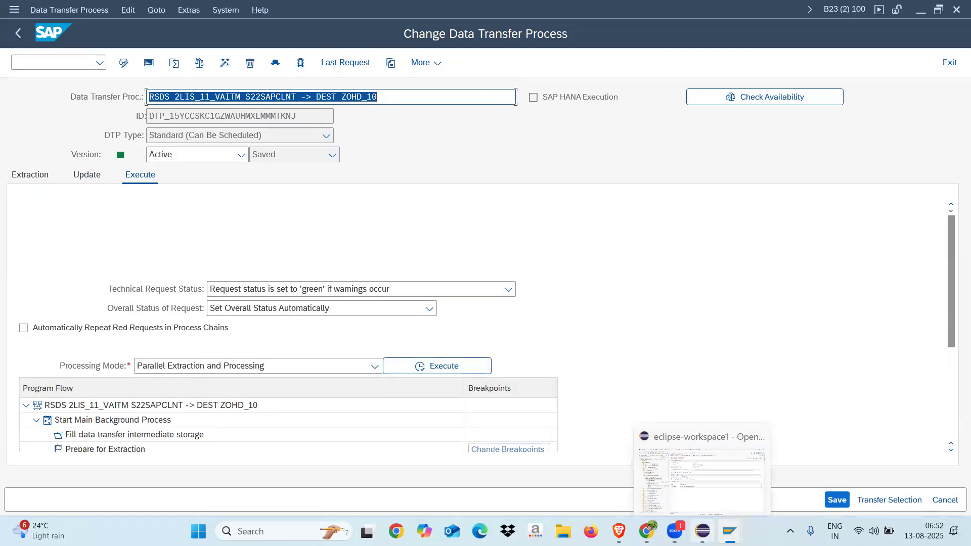
Switch to Eclipse, view the field details of ZOHD_10 and open the extraction settings of the full DTP
{"action": "left_click", "coordinate": [703, 531]}
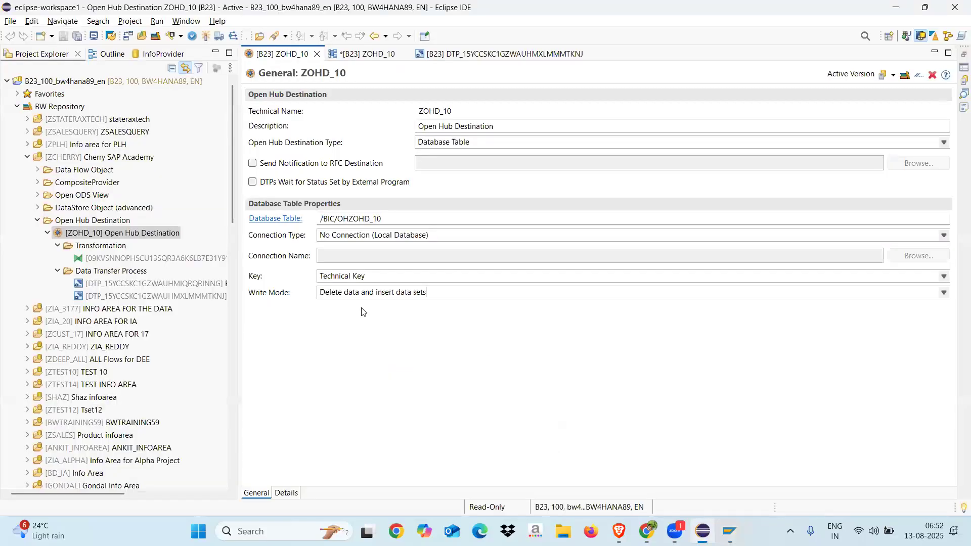
{"action": "left_click", "coordinate": [285, 493]}
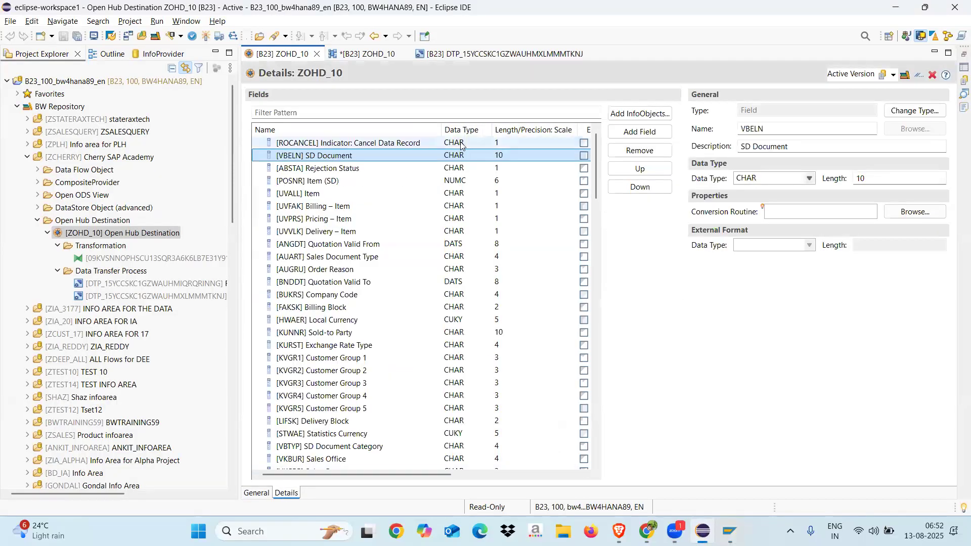
{"action": "left_click", "coordinate": [463, 54]}
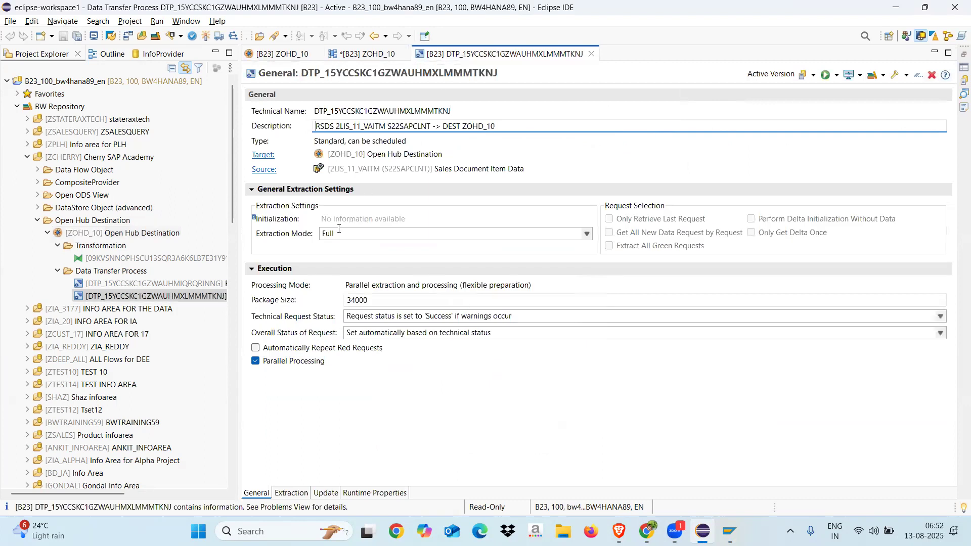
{"action": "left_click", "coordinate": [283, 494]}
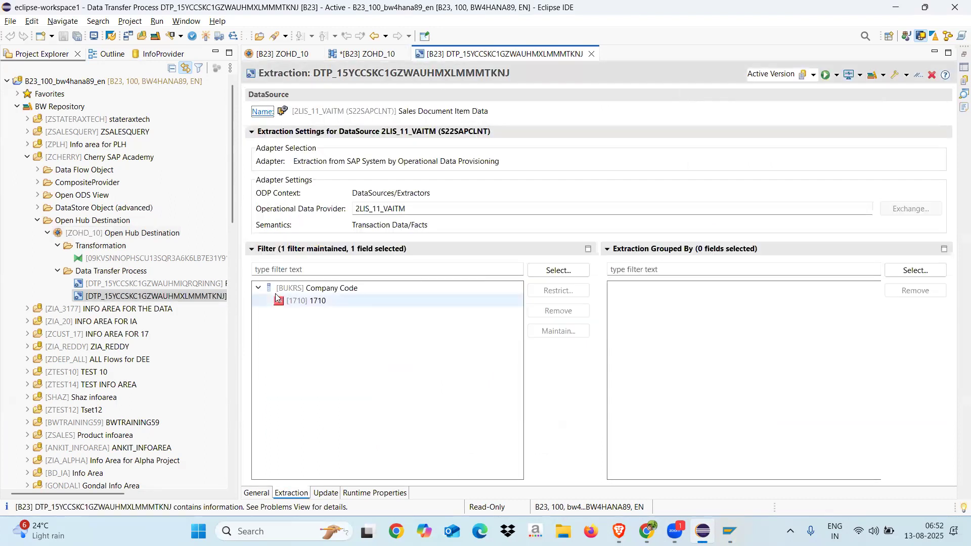
Try to change the BUKRS company code filter 1710 from exclude to include mode
{"action": "left_click", "coordinate": [312, 302]}
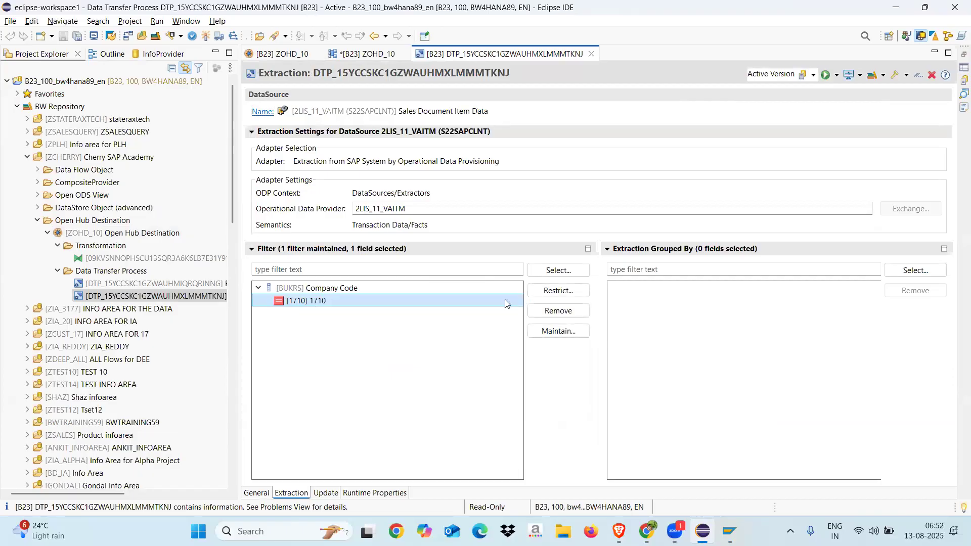
{"action": "left_click", "coordinate": [556, 291]}
{"action": "left_click", "coordinate": [505, 203]}
{"action": "left_click", "coordinate": [682, 250]}
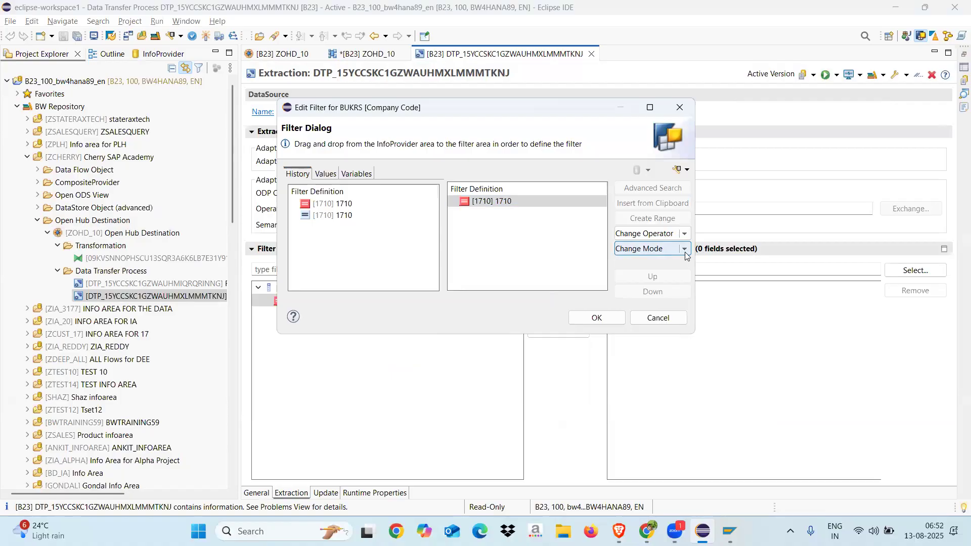
{"action": "left_click", "coordinate": [646, 281]}
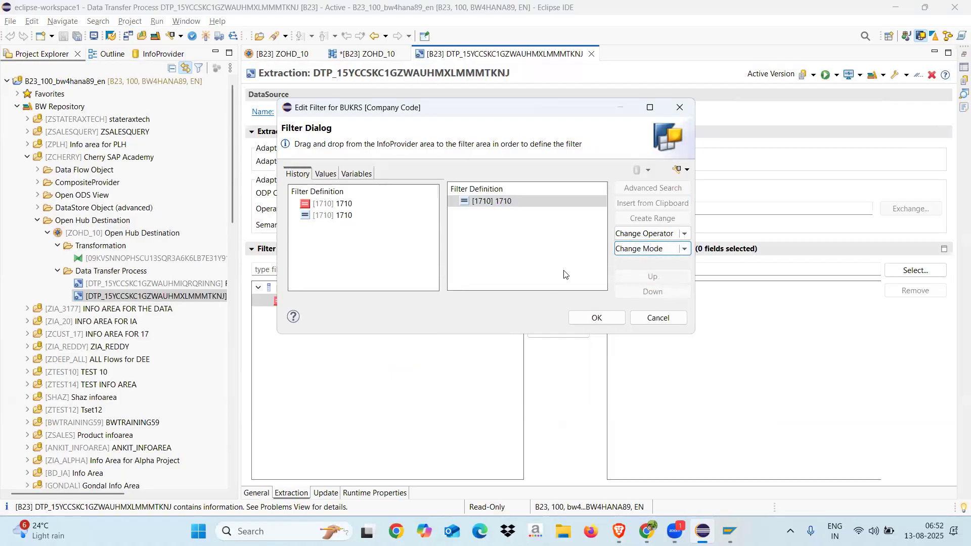
{"action": "left_click", "coordinate": [597, 318]}
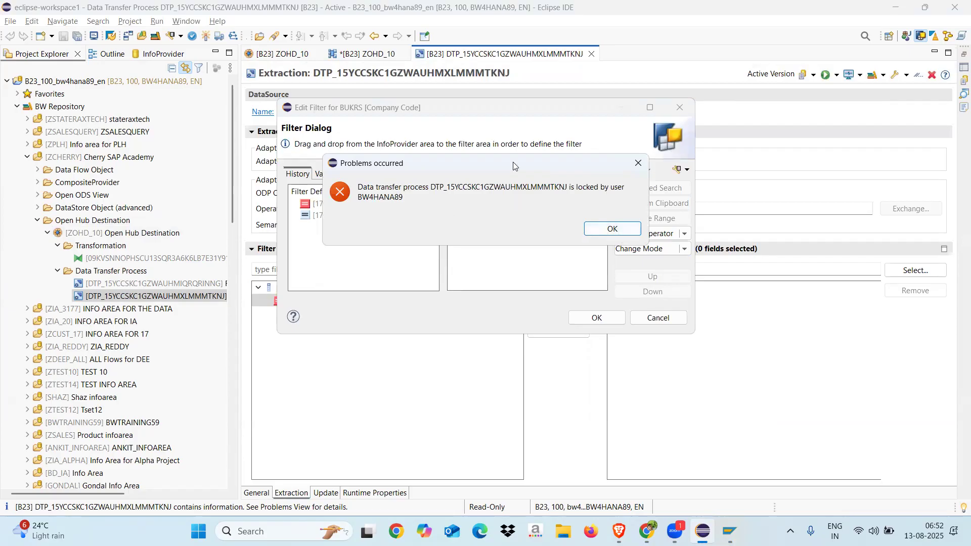
{"action": "left_click_drag", "start_coordinate": [512, 163], "coordinate": [484, 107]}
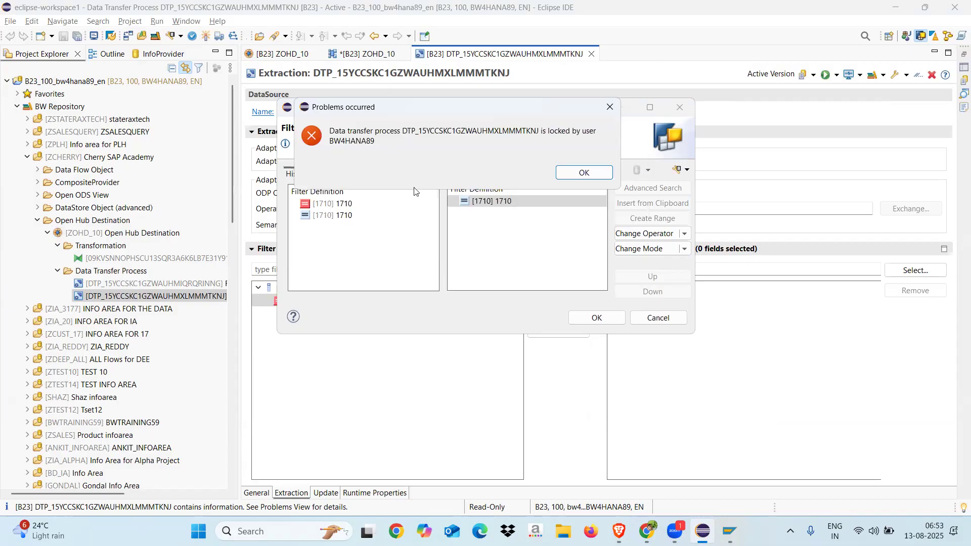
Switch to the SAP GUI data browser, close the entry count and open transaction SM12 in a new session
{"action": "left_click", "coordinate": [729, 531]}
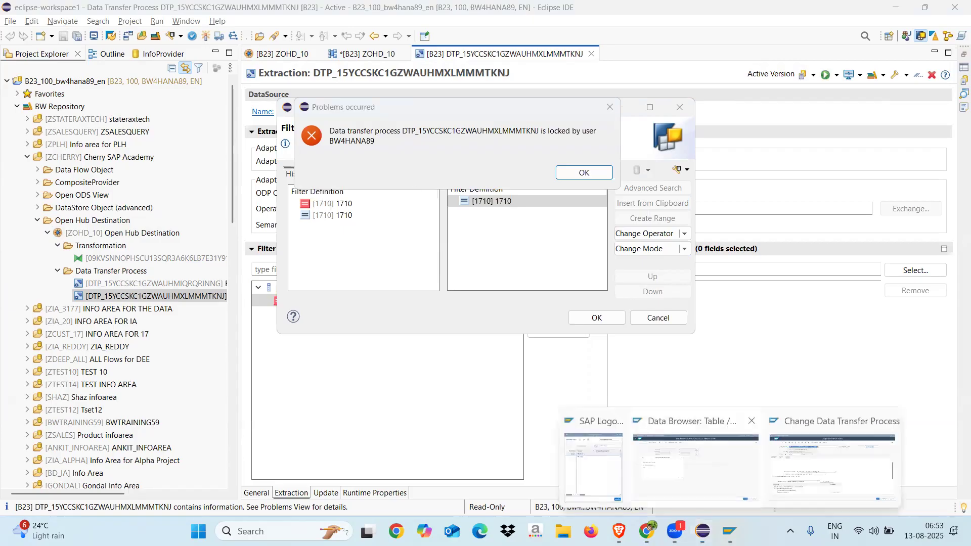
{"action": "left_click", "coordinate": [703, 463]}
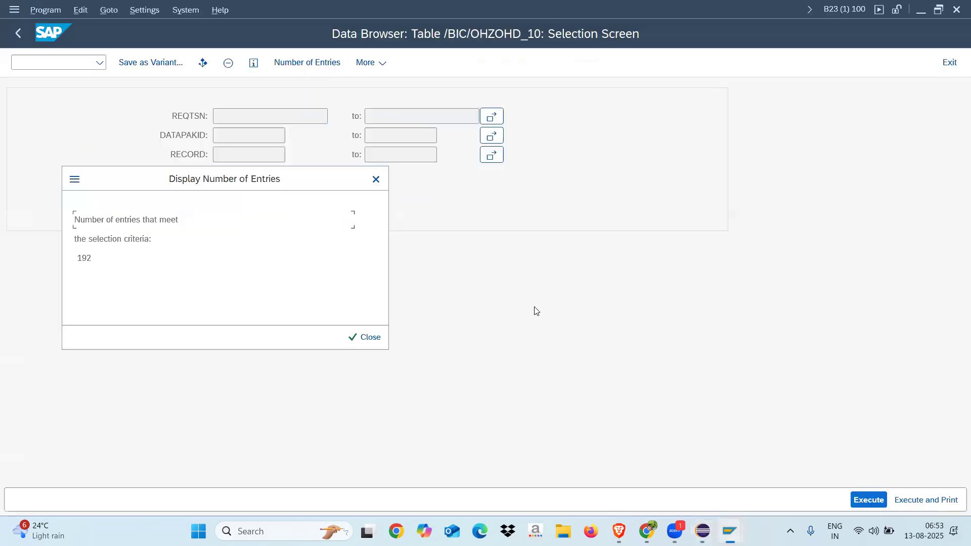
{"action": "left_click", "coordinate": [377, 179]}
{"action": "left_click", "coordinate": [70, 60]}
{"action": "type", "text": "/osm12"}
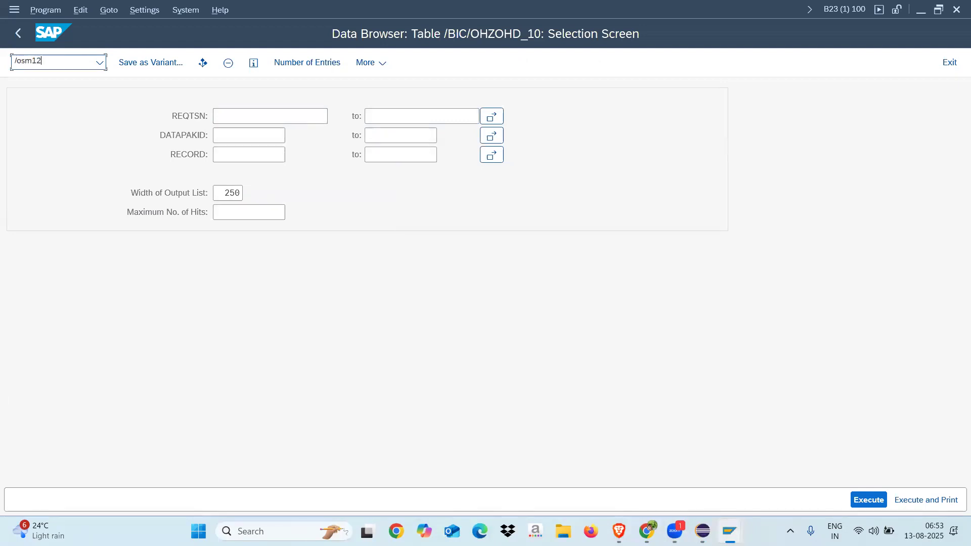
{"action": "key", "text": "Return"}
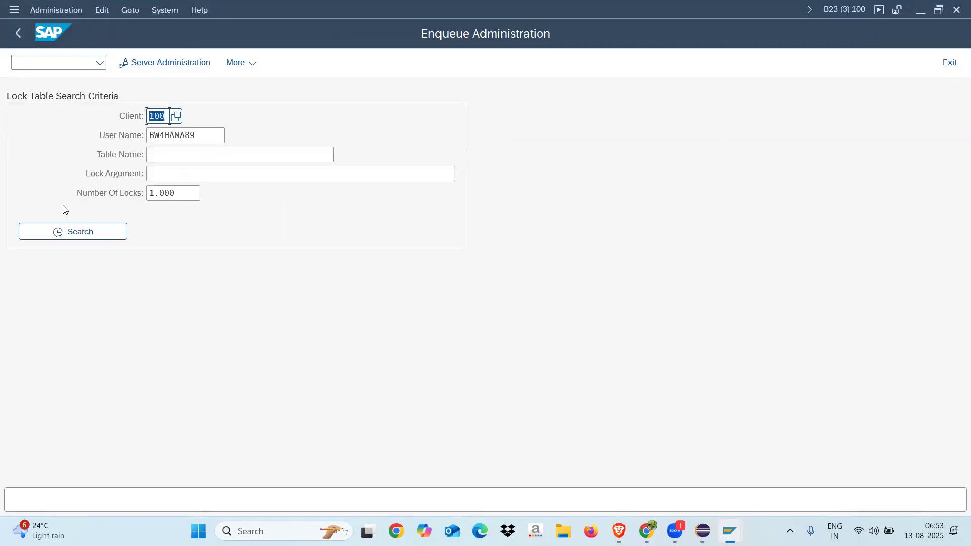
Search the lock table for the current user's locks in client 100 and delete the lock on the DTP
{"action": "left_click", "coordinate": [209, 135]}
{"action": "left_click", "coordinate": [94, 236]}
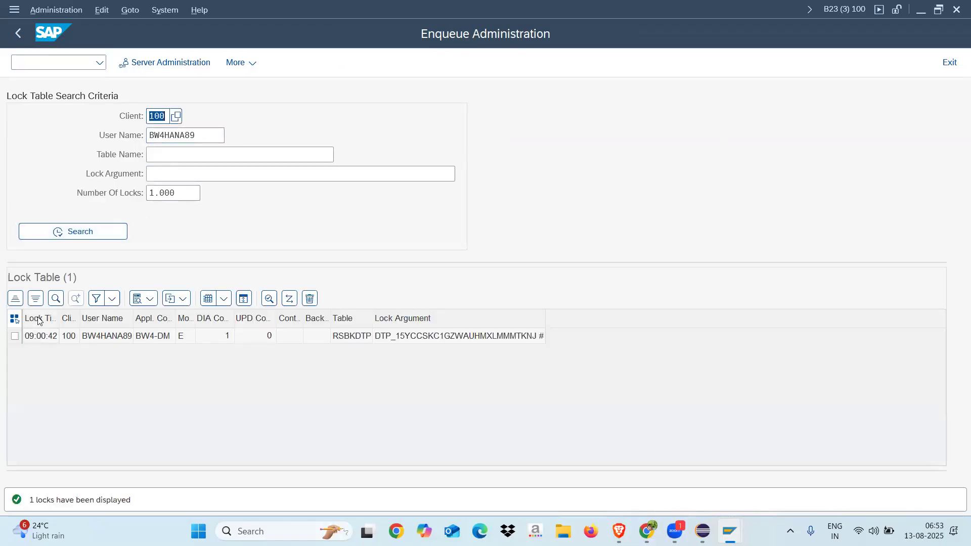
{"action": "left_click", "coordinate": [16, 337]}
{"action": "left_click", "coordinate": [14, 319]}
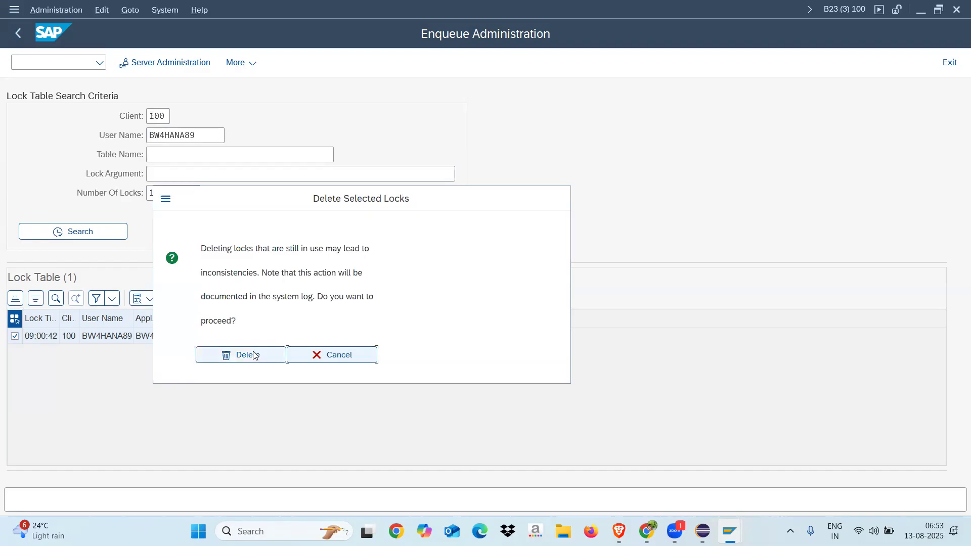
{"action": "left_click", "coordinate": [255, 355]}
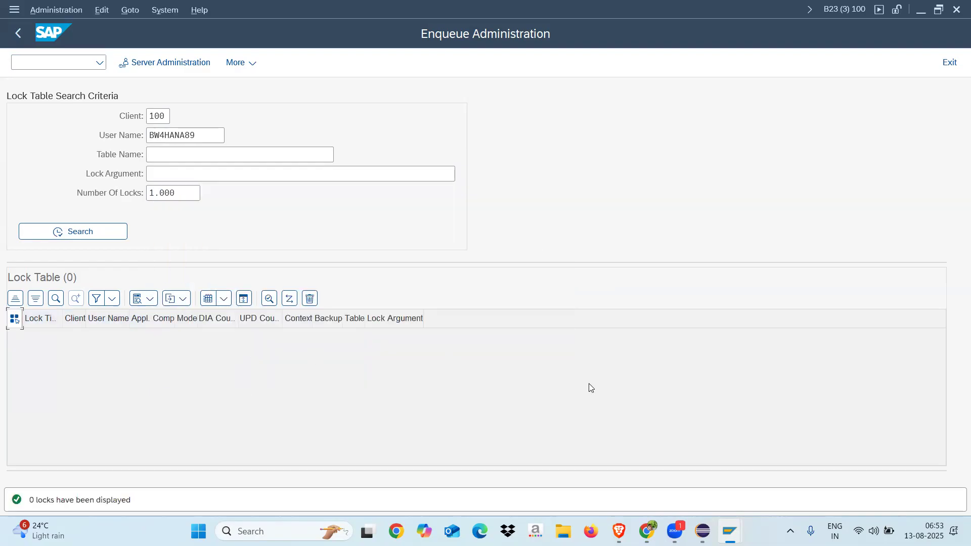
Switch back to Eclipse and dismiss the lock error and the company code filter dialog
{"action": "left_click", "coordinate": [702, 530]}
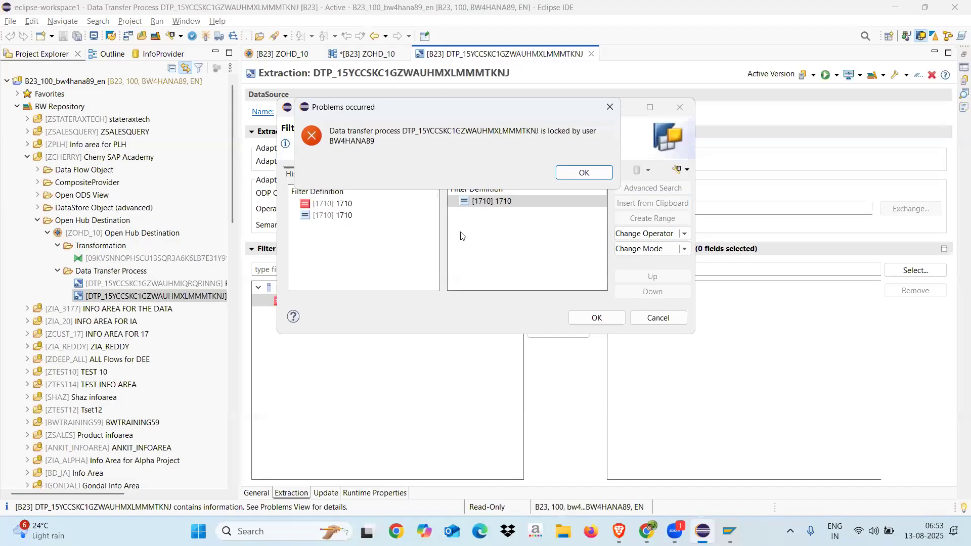
{"action": "left_click", "coordinate": [577, 314]}
{"action": "left_click", "coordinate": [584, 172]}
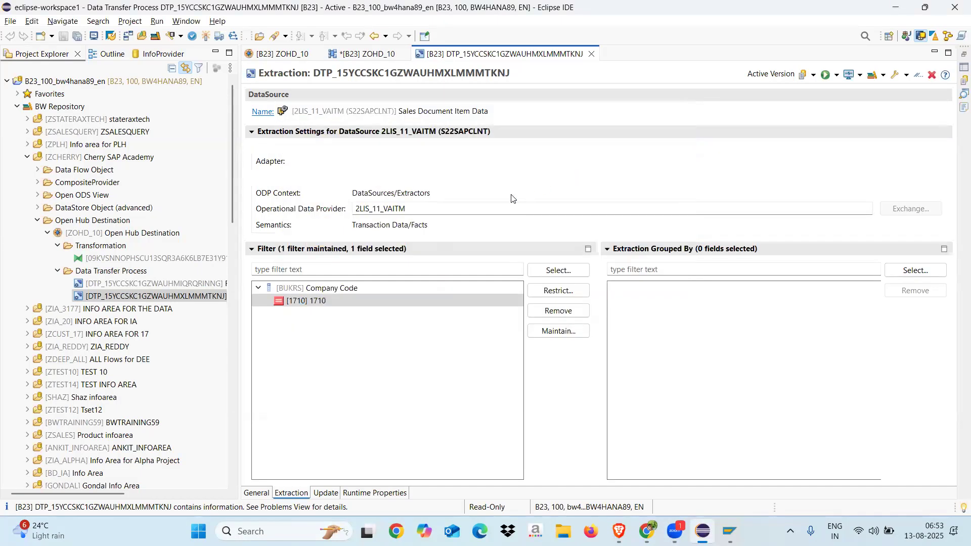
Change the BUKRS company code filter 1710 from exclude to include mode and activate the DTP
{"action": "left_click", "coordinate": [553, 292]}
{"action": "left_click", "coordinate": [492, 201]}
{"action": "left_click", "coordinate": [684, 249]}
{"action": "left_click", "coordinate": [637, 281]}
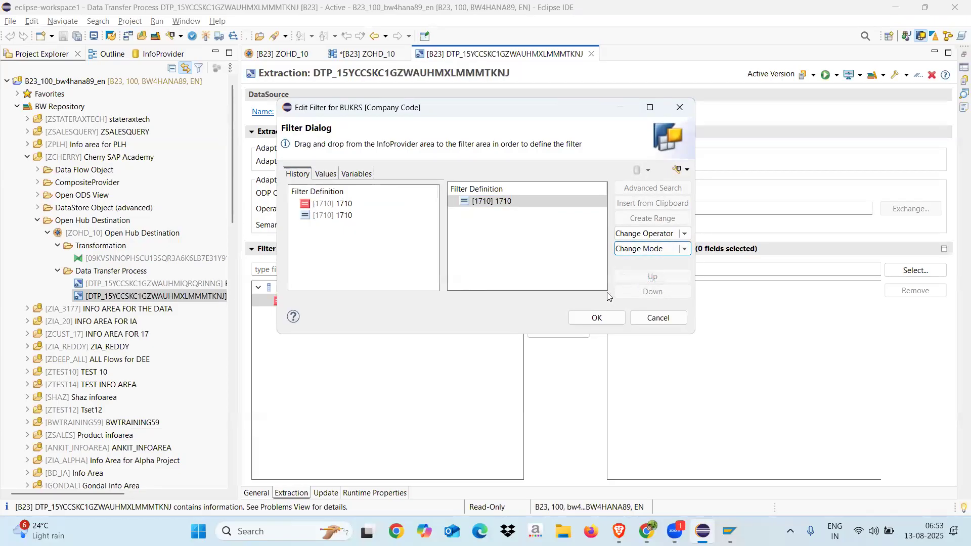
{"action": "left_click", "coordinate": [596, 317]}
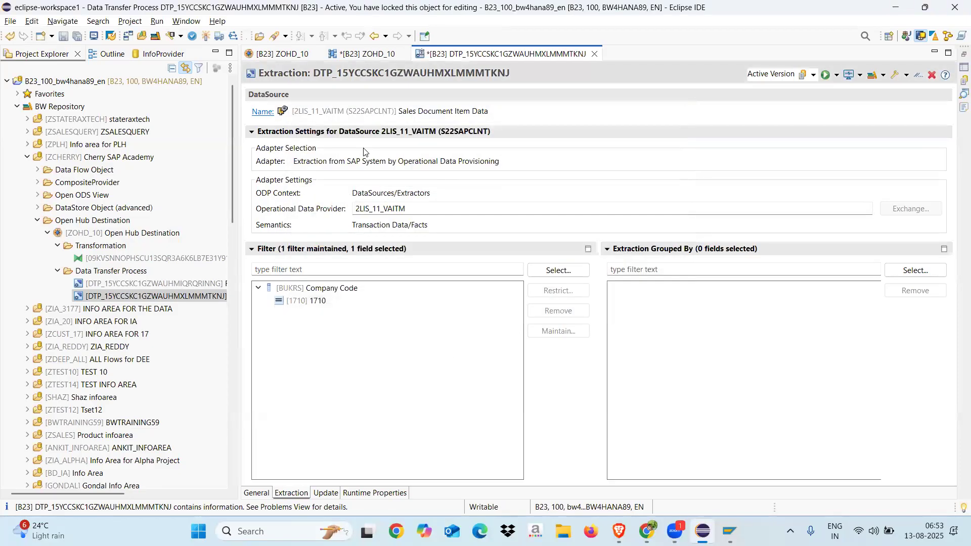
{"action": "left_click", "coordinate": [207, 36]}
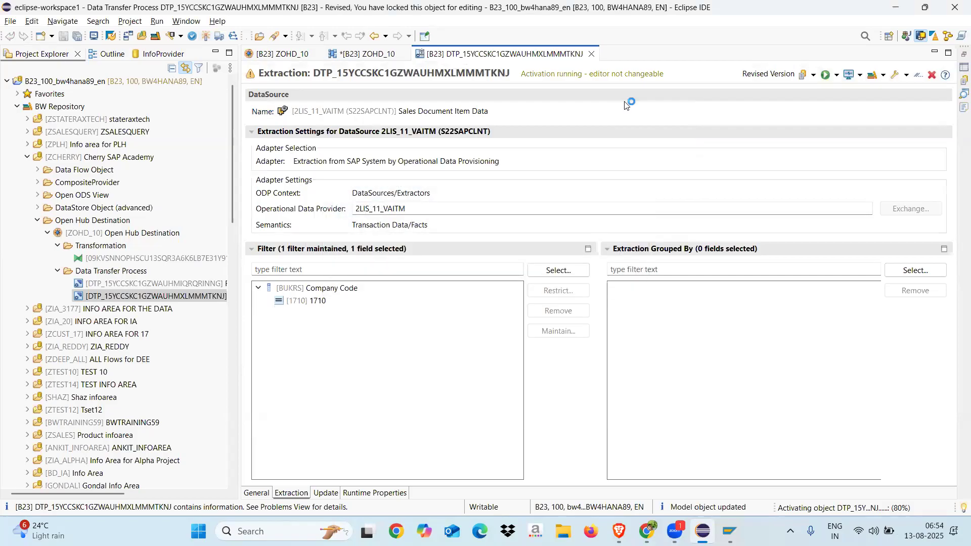
Switch to the SAP GUI data transfer process session and reload DTP_15YCCSKC1GZWAUHMXLMMMTKNJ through program RSBK0001
{"action": "mouse_move", "coordinate": [729, 531]}
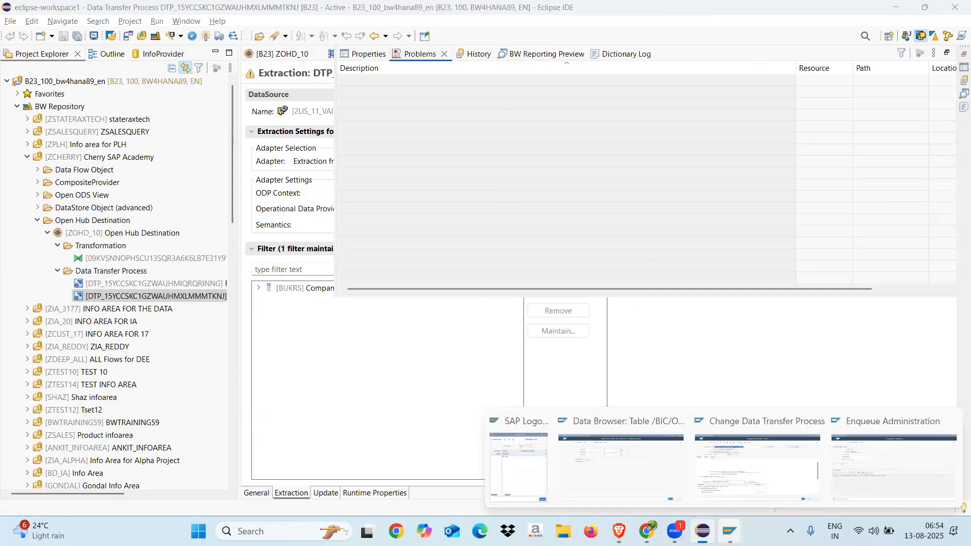
{"action": "left_click", "coordinate": [756, 460]}
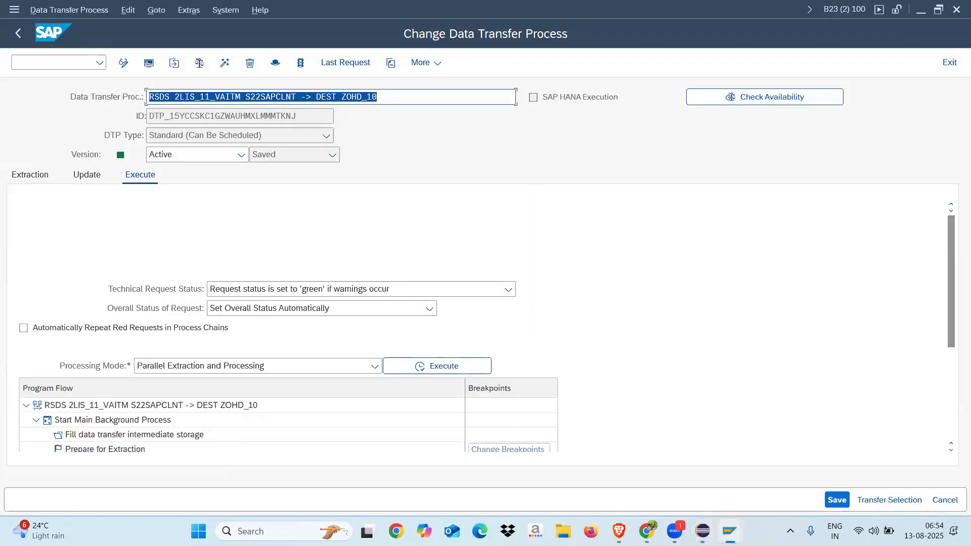
{"action": "left_click", "coordinate": [23, 34]}
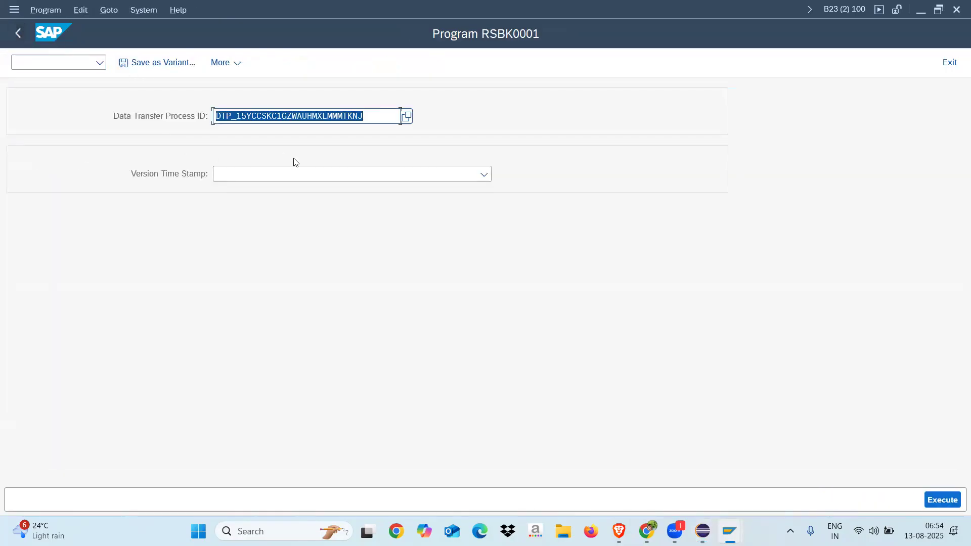
{"action": "left_click", "coordinate": [949, 500]}
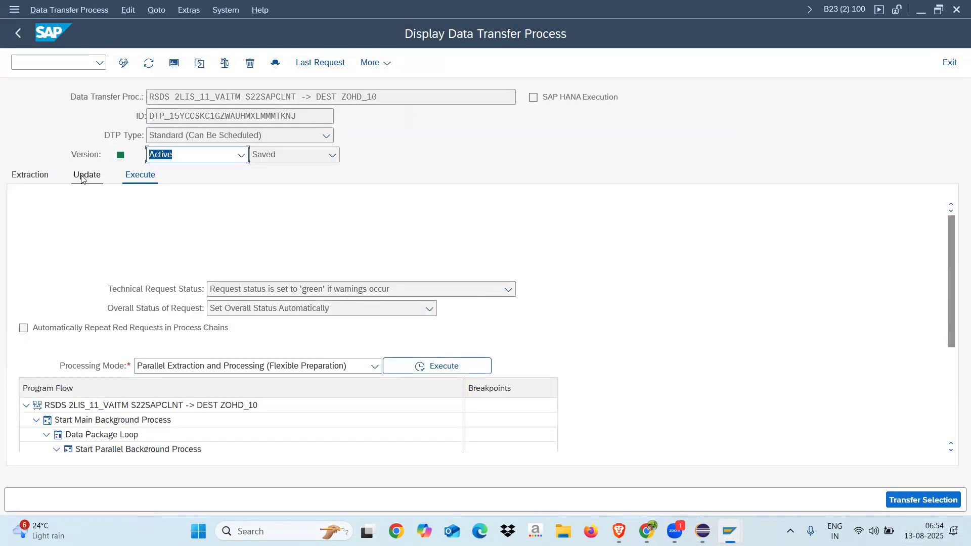
Review the DTP's extraction settings and the processing modes available for its execution
{"action": "left_click", "coordinate": [31, 175]}
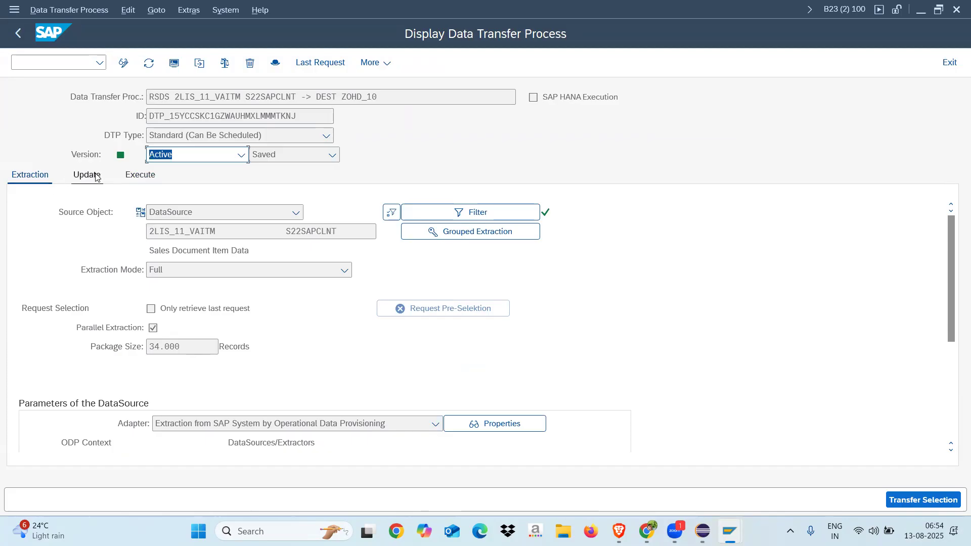
{"action": "left_click", "coordinate": [146, 177]}
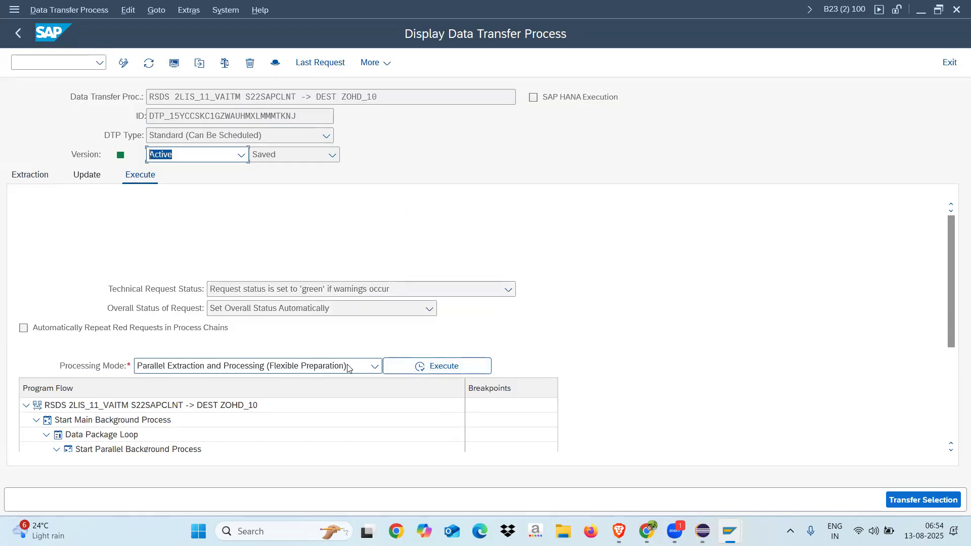
{"action": "left_click", "coordinate": [374, 366]}
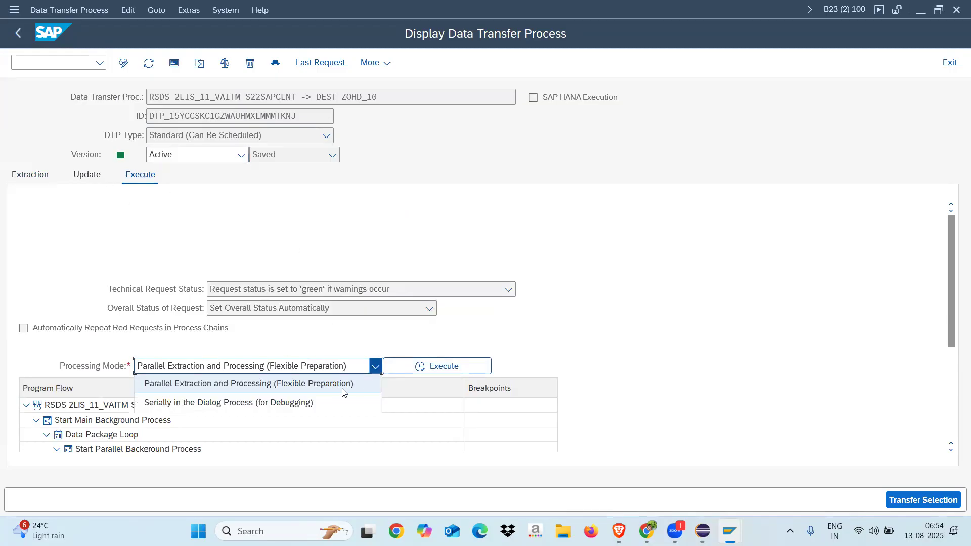
{"action": "left_click", "coordinate": [237, 241]}
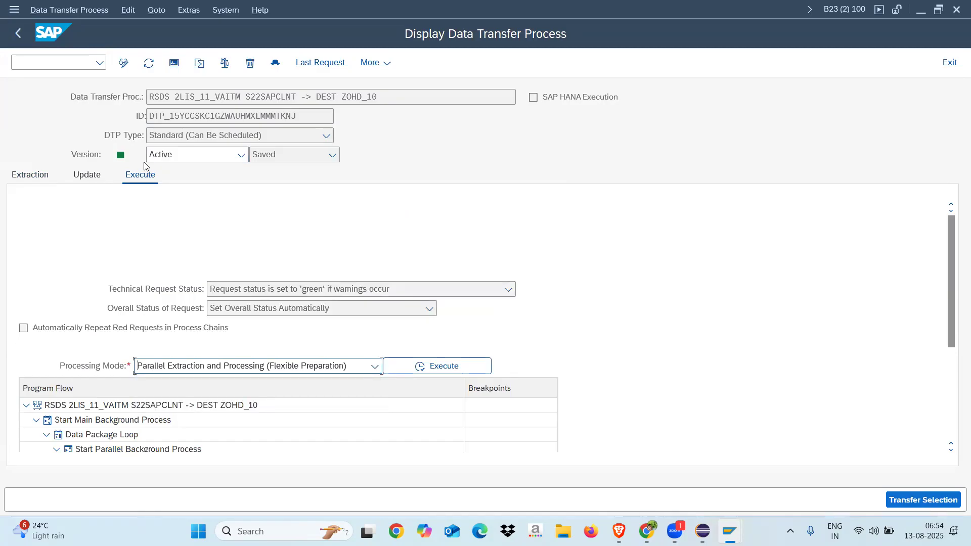
Review the DTP's target object and error handling, its extraction mode choices and the DataSource parameters
{"action": "left_click", "coordinate": [87, 176]}
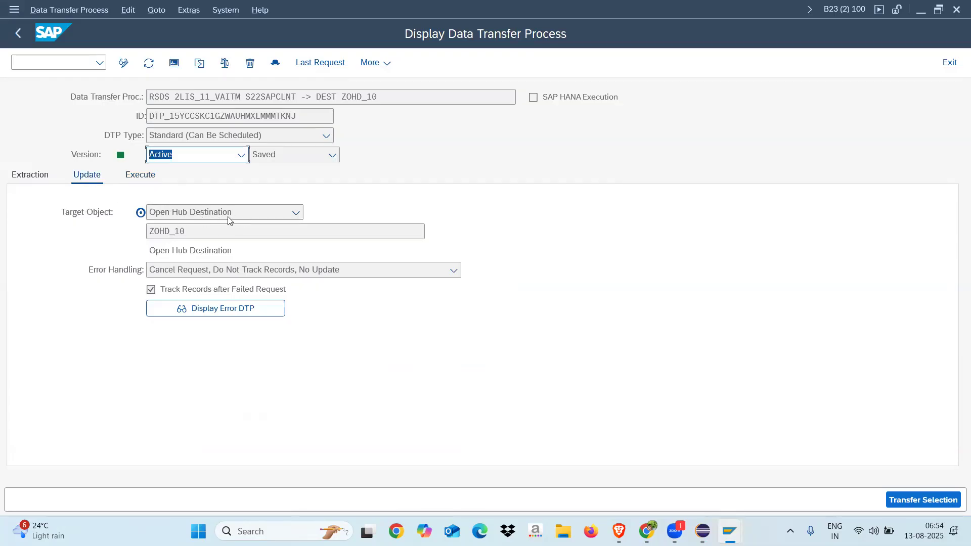
{"action": "left_click_drag", "start_coordinate": [192, 233], "coordinate": [126, 241]}
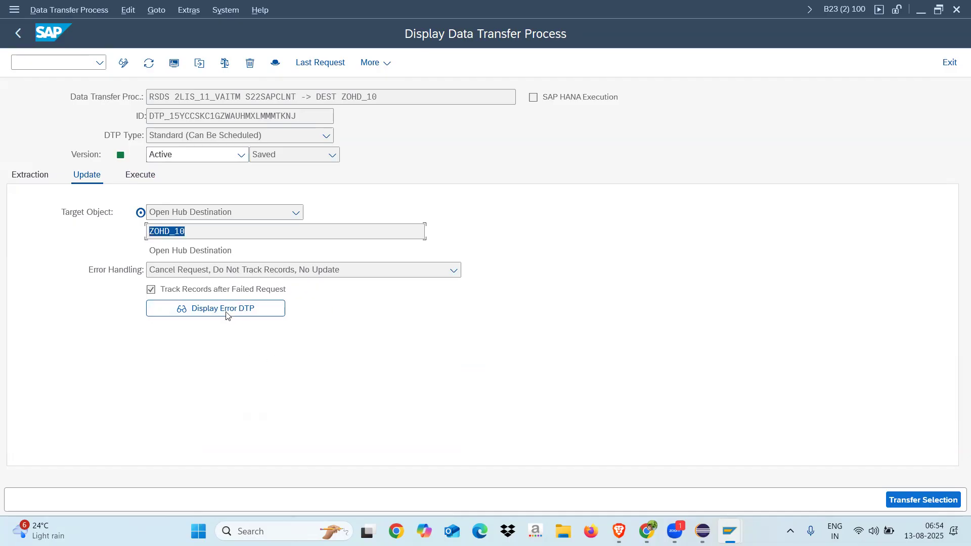
{"action": "left_click", "coordinate": [35, 177]}
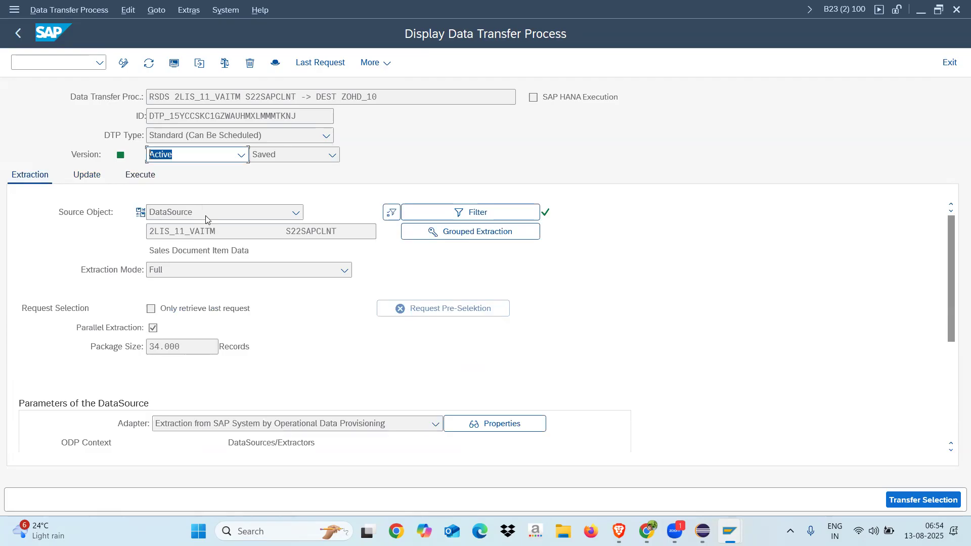
{"action": "left_click", "coordinate": [216, 272]}
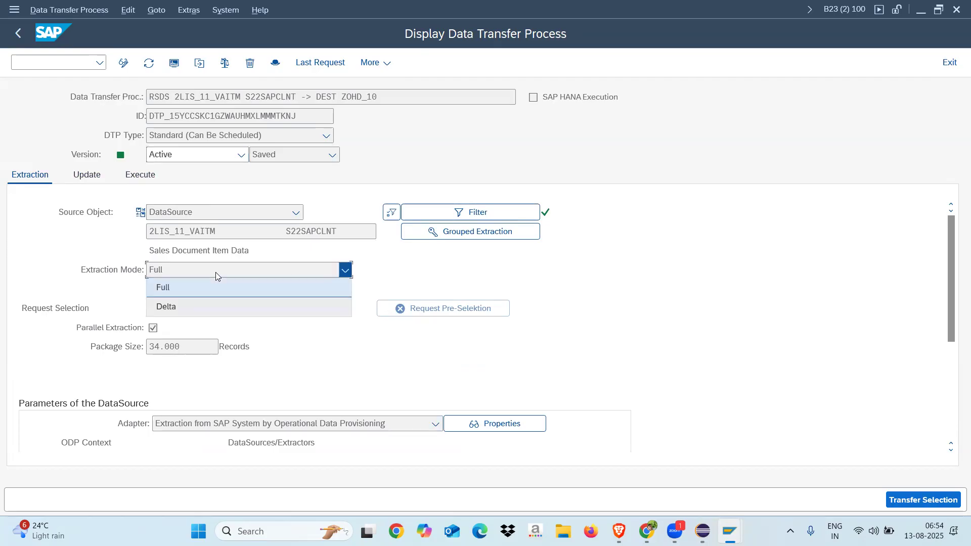
{"action": "left_click", "coordinate": [87, 242]}
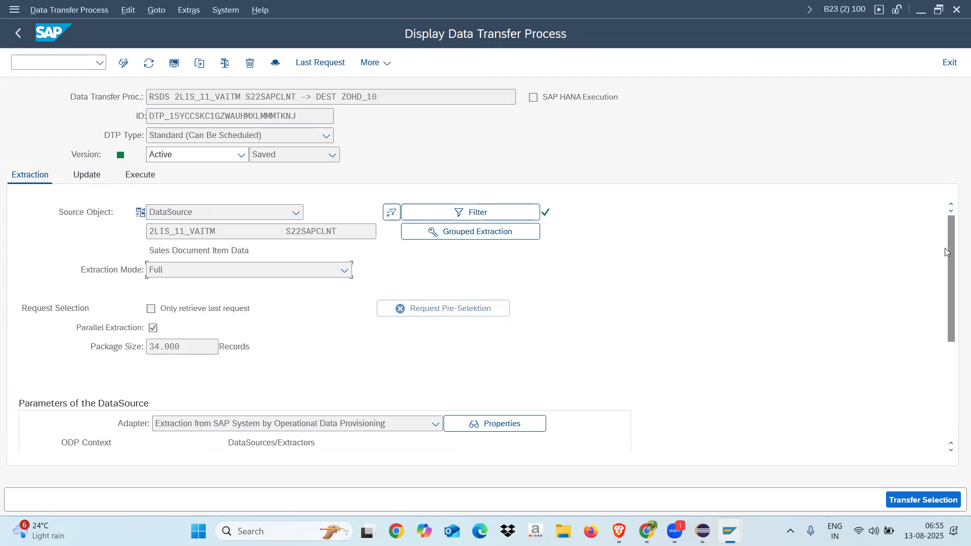
{"action": "left_click_drag", "start_coordinate": [952, 272], "coordinate": [953, 350]}
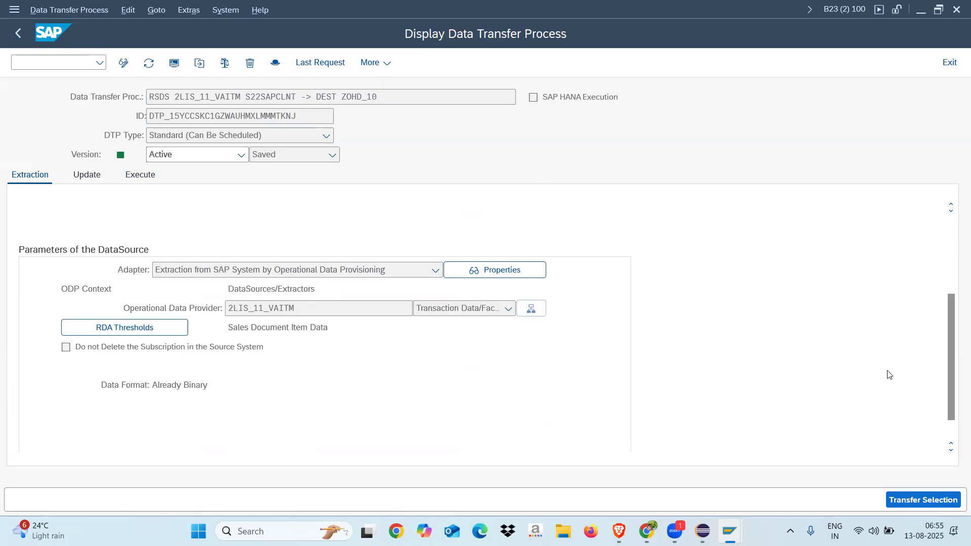
{"action": "left_click_drag", "start_coordinate": [952, 363], "coordinate": [954, 297]}
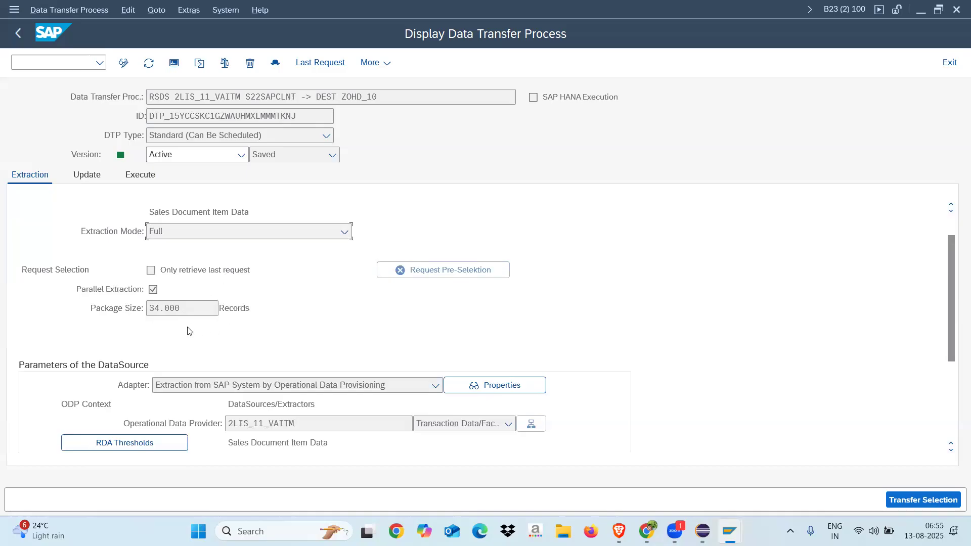
Execute the DTP with Parallel Extraction and Processing (Flexible Preparation) and open the monitor for its request
{"action": "left_click", "coordinate": [138, 174]}
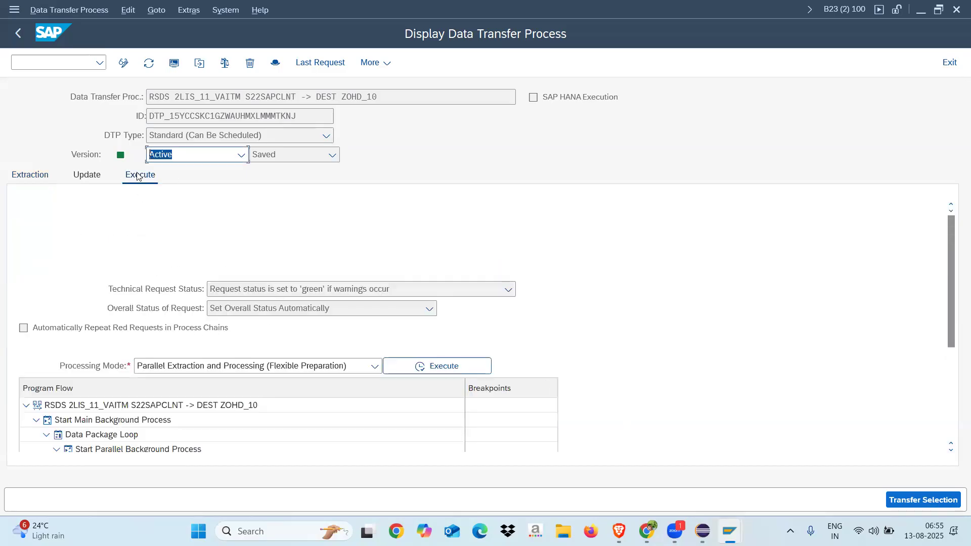
{"action": "left_click", "coordinate": [466, 366]}
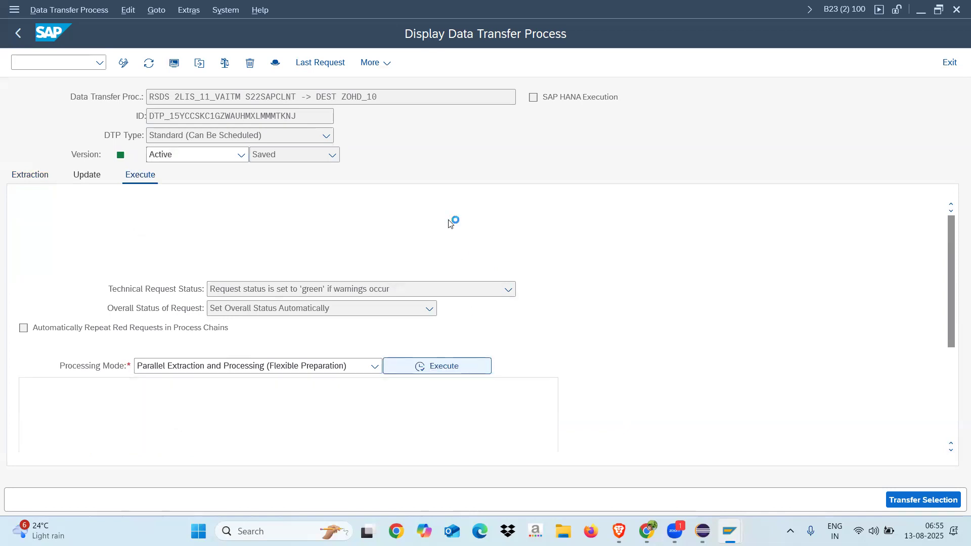
{"action": "left_click", "coordinate": [259, 332]}
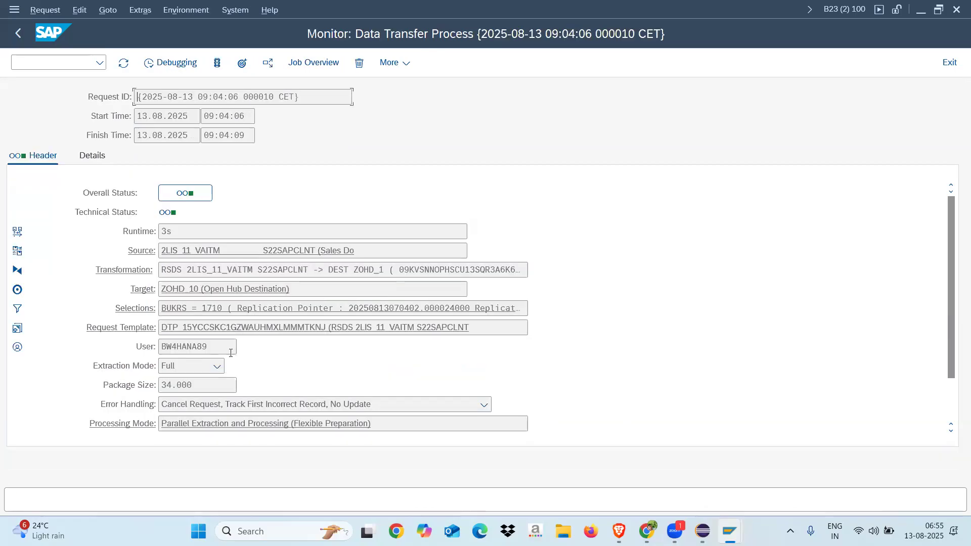
Check the request's inserted data records and inspect the field, sign and operator of its BUKRS selection
{"action": "left_click", "coordinate": [952, 399]}
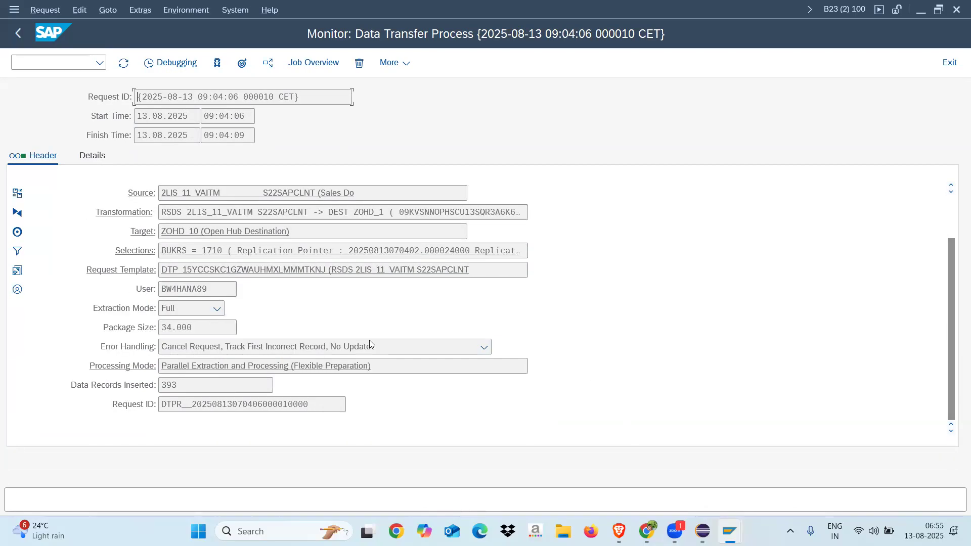
{"action": "left_click_drag", "start_coordinate": [178, 386], "coordinate": [145, 386]}
{"action": "left_click", "coordinate": [140, 252]}
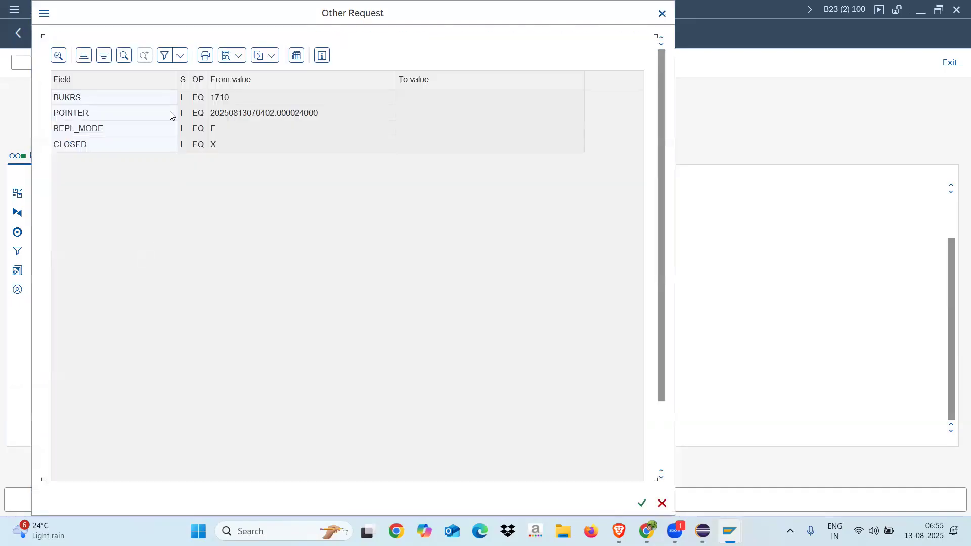
{"action": "left_click_drag", "start_coordinate": [179, 76], "coordinate": [151, 77]}
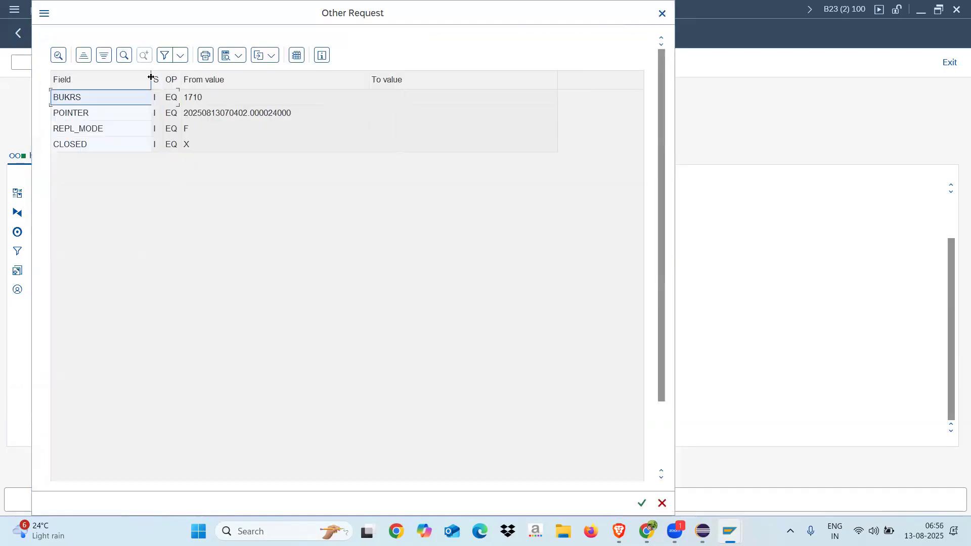
{"action": "left_click", "coordinate": [172, 101]}
{"action": "left_click_drag", "start_coordinate": [161, 83], "coordinate": [189, 84]}
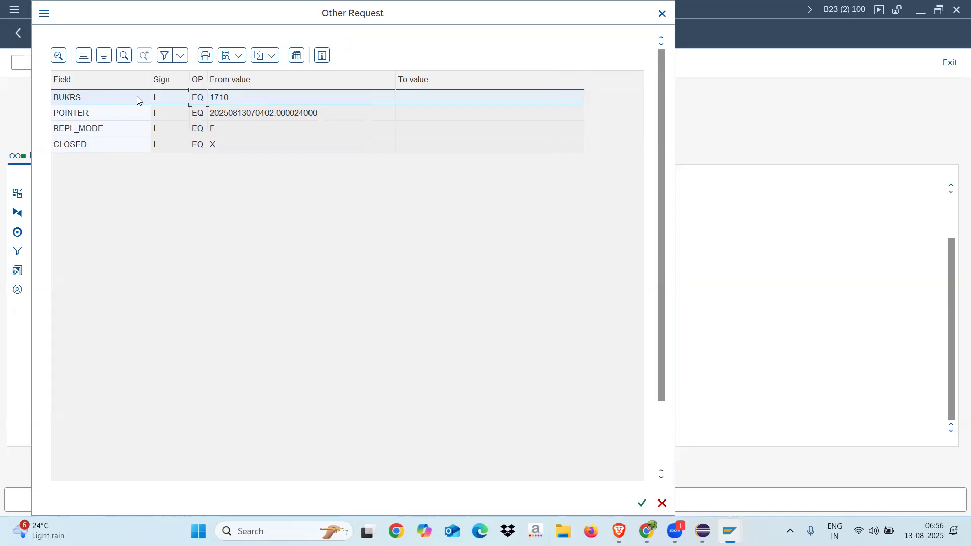
{"action": "left_click", "coordinate": [662, 14]}
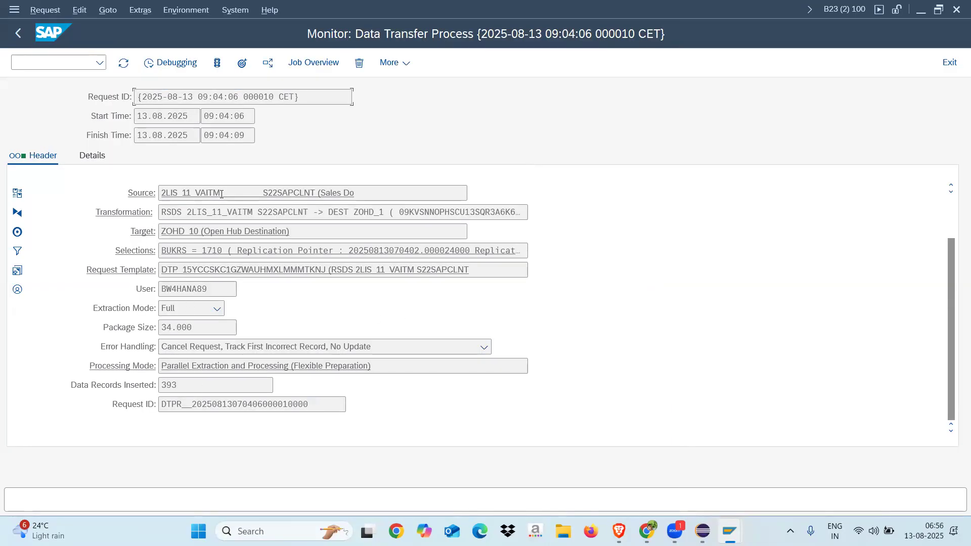
Compare the source, target and transformation named in the request's monitor header
{"action": "left_click_drag", "start_coordinate": [222, 193], "coordinate": [158, 193]}
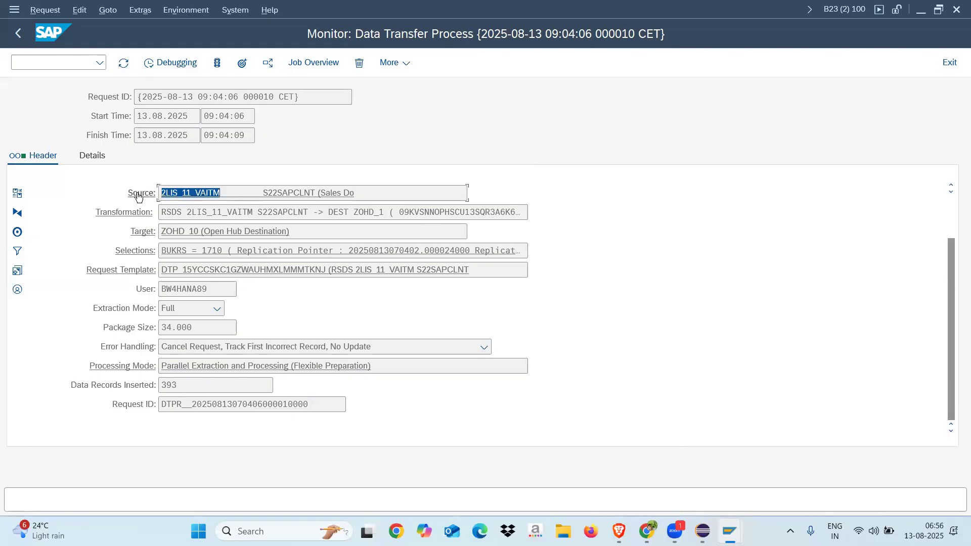
{"action": "left_click_drag", "start_coordinate": [162, 231], "coordinate": [211, 232]}
{"action": "left_click_drag", "start_coordinate": [222, 194], "coordinate": [160, 195]}
{"action": "left_click_drag", "start_coordinate": [159, 232], "coordinate": [202, 232]}
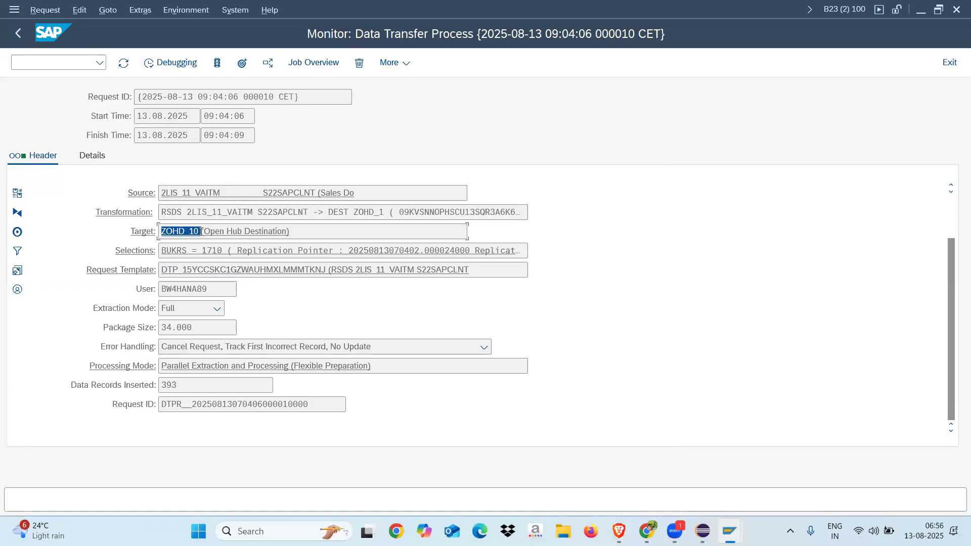
{"action": "left_click_drag", "start_coordinate": [355, 211], "coordinate": [386, 213]}
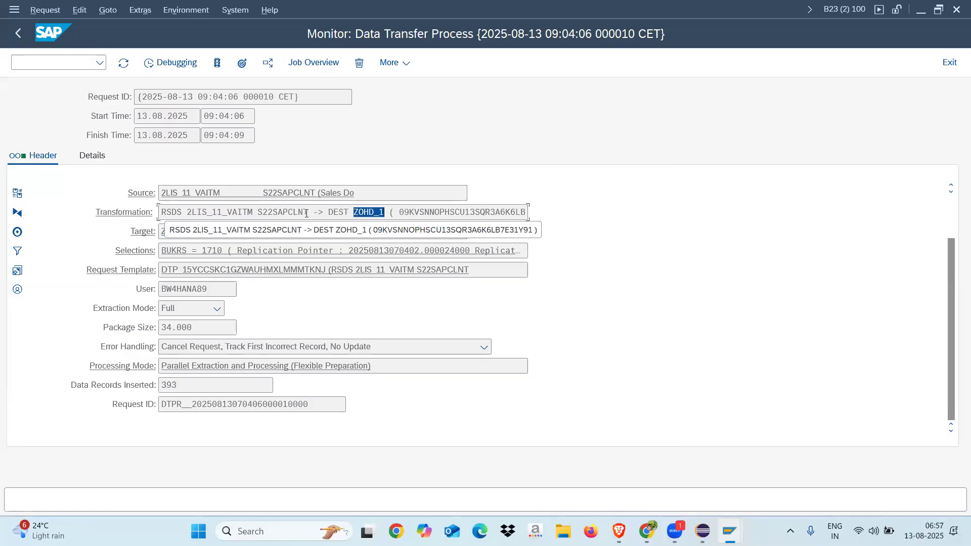
{"action": "double_click", "coordinate": [250, 213]}
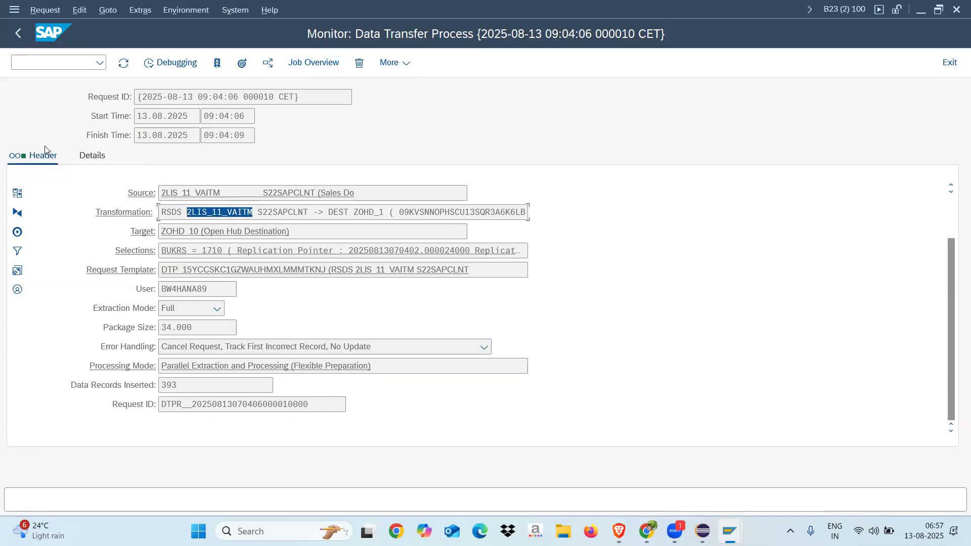
Examine the request's processing details down to the steps of Data Package 1 and the overall status entry
{"action": "left_click", "coordinate": [83, 159]}
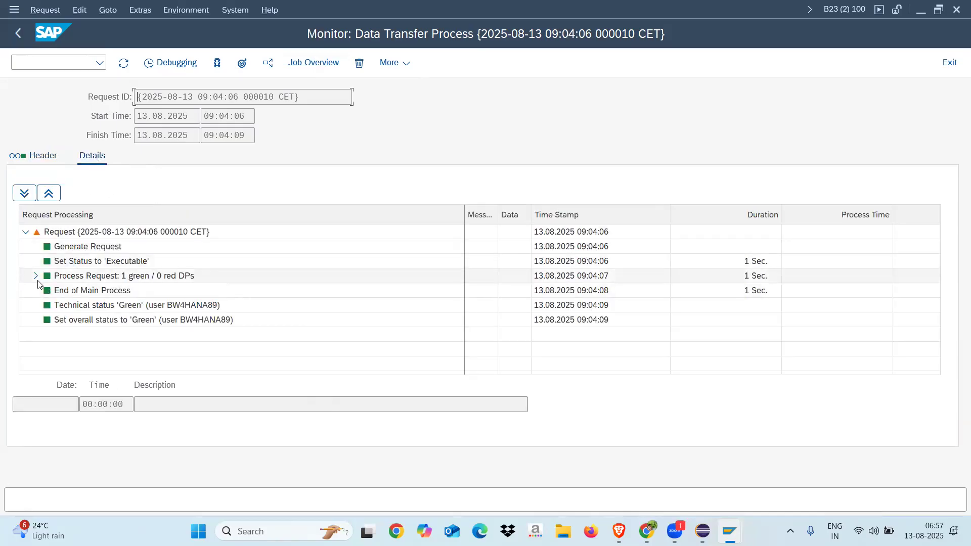
{"action": "left_click", "coordinate": [36, 276]}
{"action": "left_click", "coordinate": [124, 63]}
{"action": "left_click", "coordinate": [47, 291]}
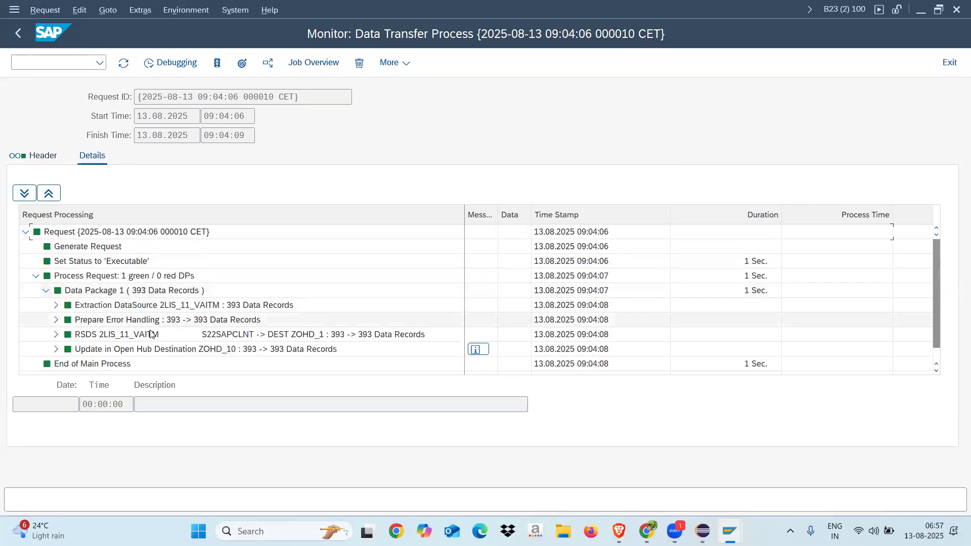
{"action": "left_click", "coordinate": [25, 233]}
{"action": "left_click", "coordinate": [26, 232]}
{"action": "left_click", "coordinate": [36, 275]}
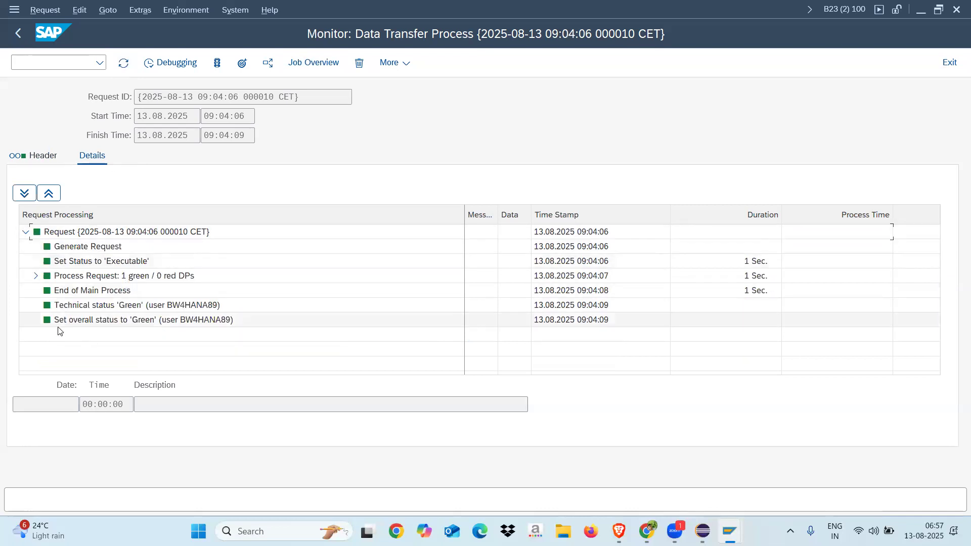
{"action": "left_click", "coordinate": [79, 324]}
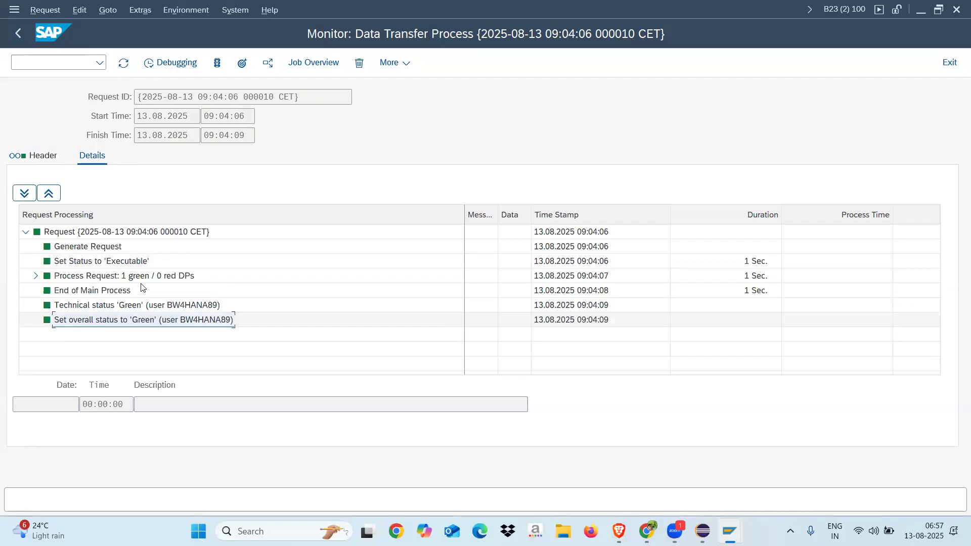
Check the background jobs of the request and open the request management of open hub destination ZOHD_10
{"action": "left_click", "coordinate": [31, 156]}
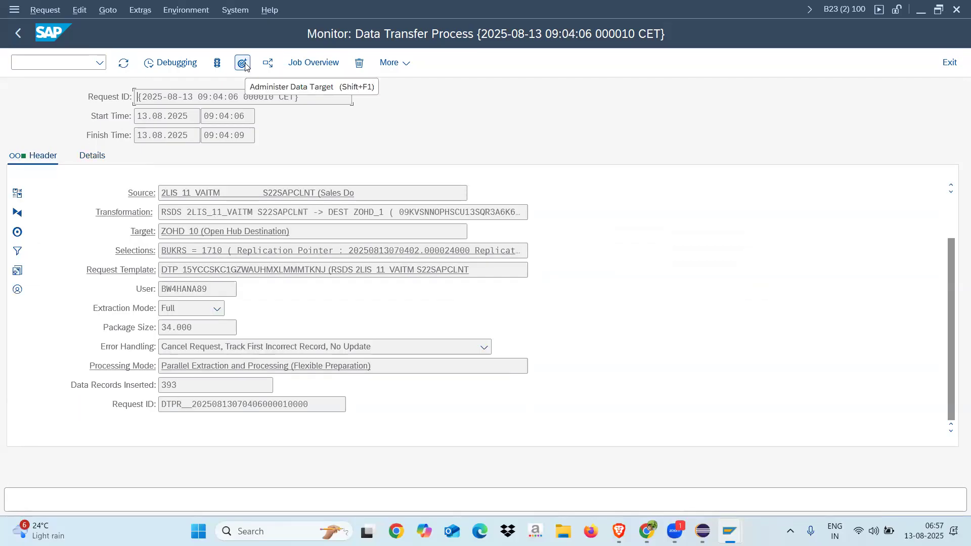
{"action": "left_click", "coordinate": [311, 63]}
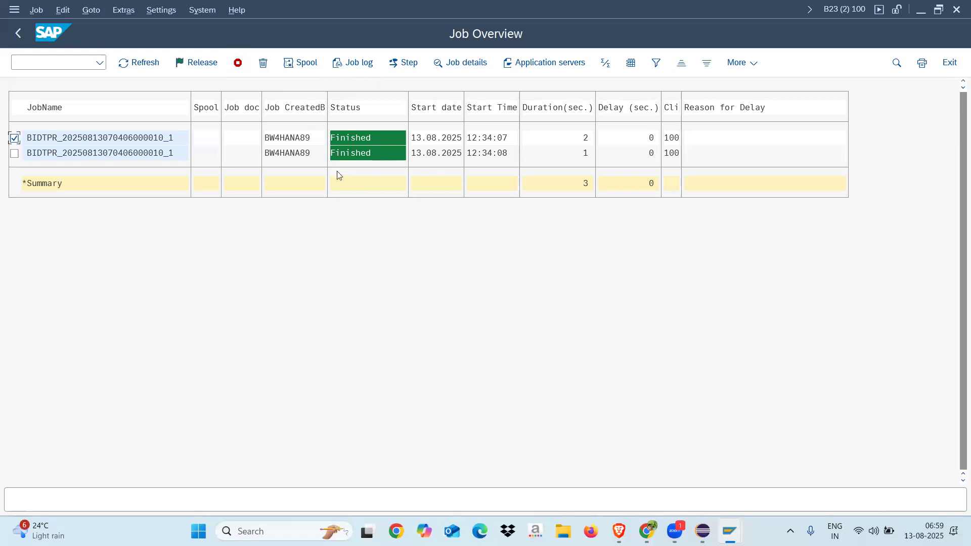
{"action": "left_click", "coordinate": [19, 33]}
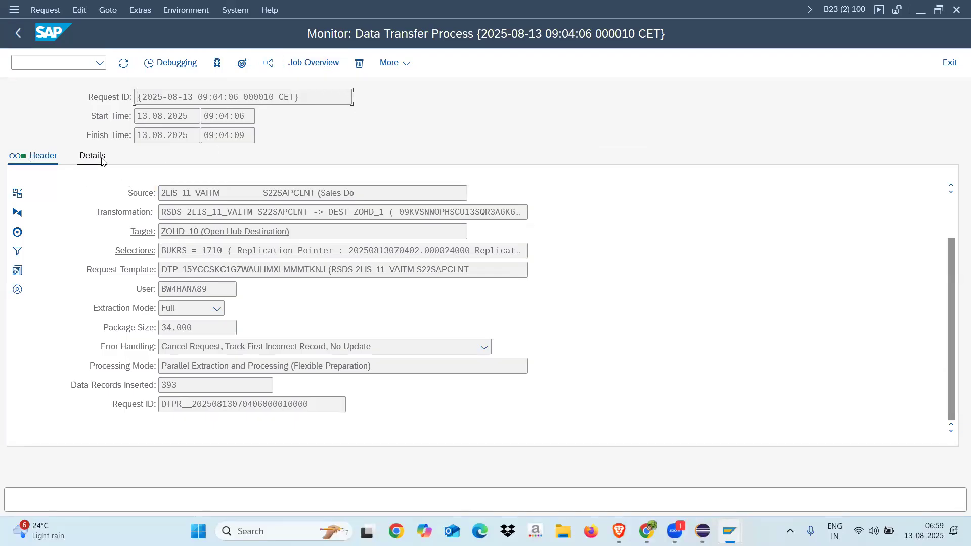
{"action": "left_click", "coordinate": [244, 65]}
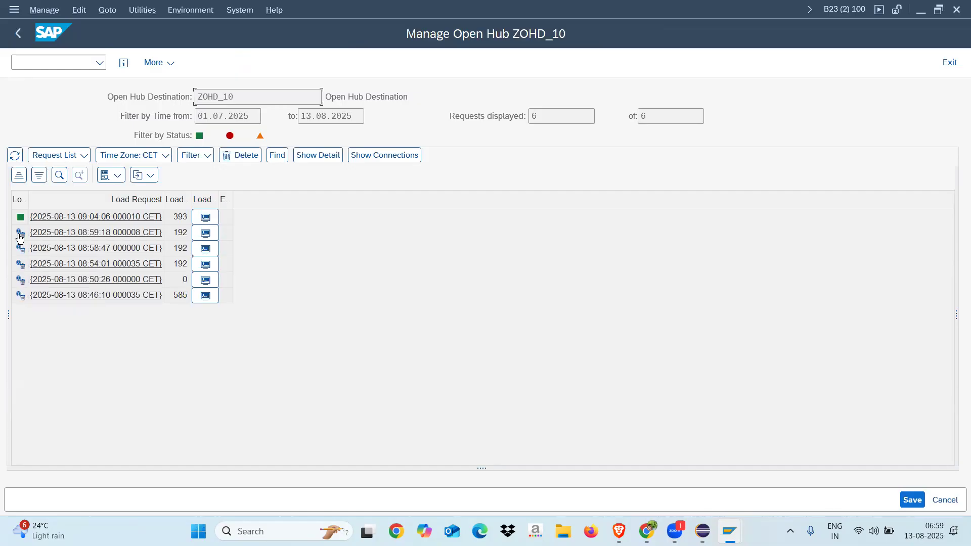
Show the connections of open hub destination ZOHD_10 for the latest load request and inspect its source InfoProvider 2LIS_11_VAITM
{"action": "left_click", "coordinate": [226, 217]}
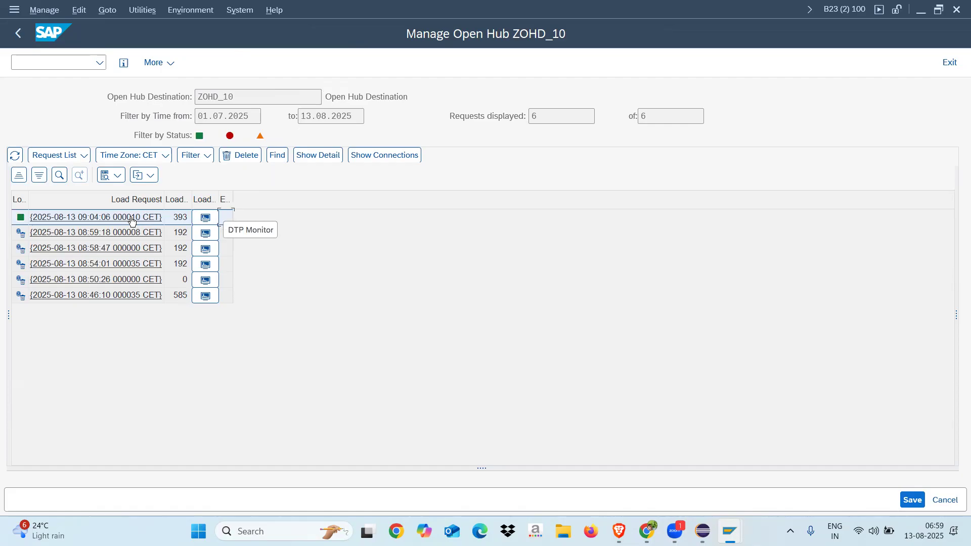
{"action": "left_click", "coordinate": [378, 156]}
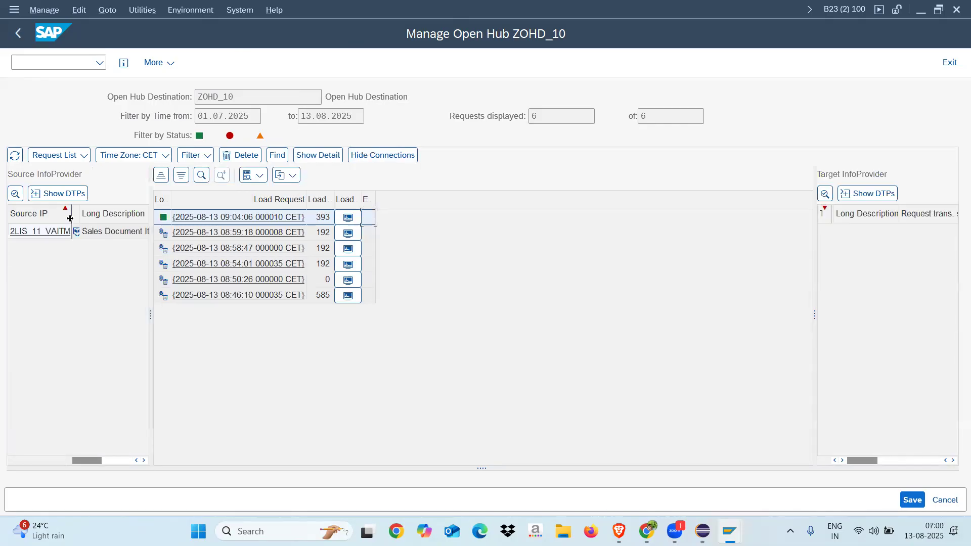
{"action": "left_click_drag", "start_coordinate": [72, 215], "coordinate": [83, 215]}
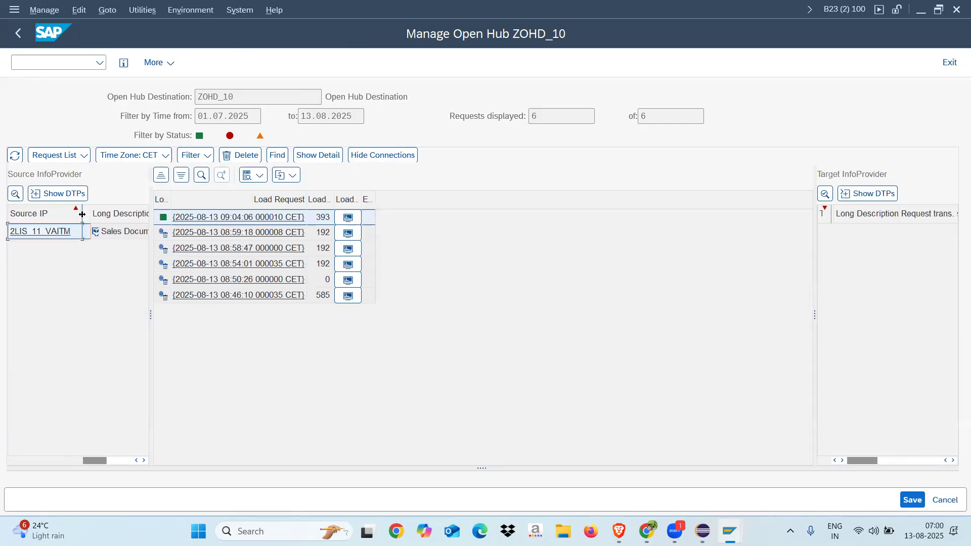
{"action": "right_click", "coordinate": [43, 237]}
{"action": "left_click", "coordinate": [78, 245]}
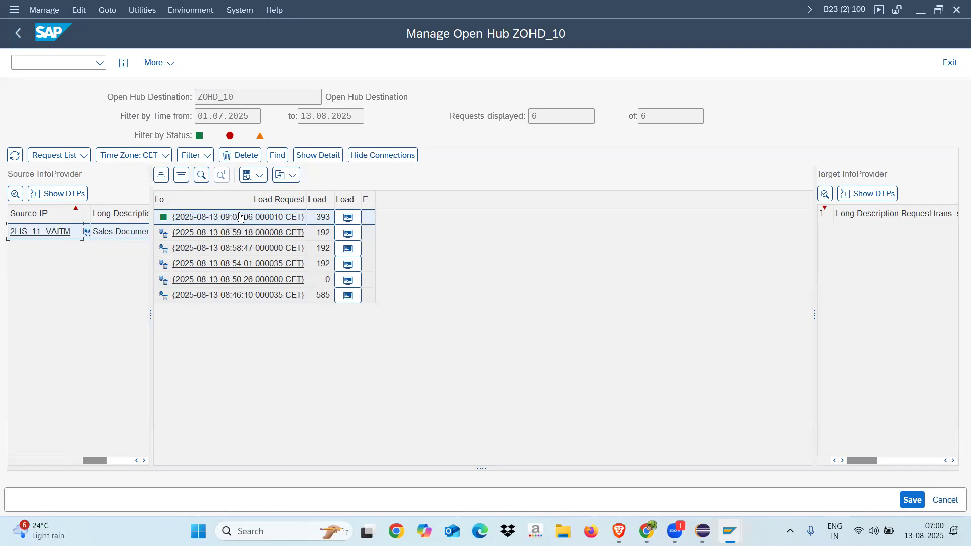
{"action": "left_click", "coordinate": [469, 260]}
Switch to Eclipse, dismiss the Problems view and bring up the transient data flow of ZOHD_10
{"action": "left_click", "coordinate": [703, 531]}
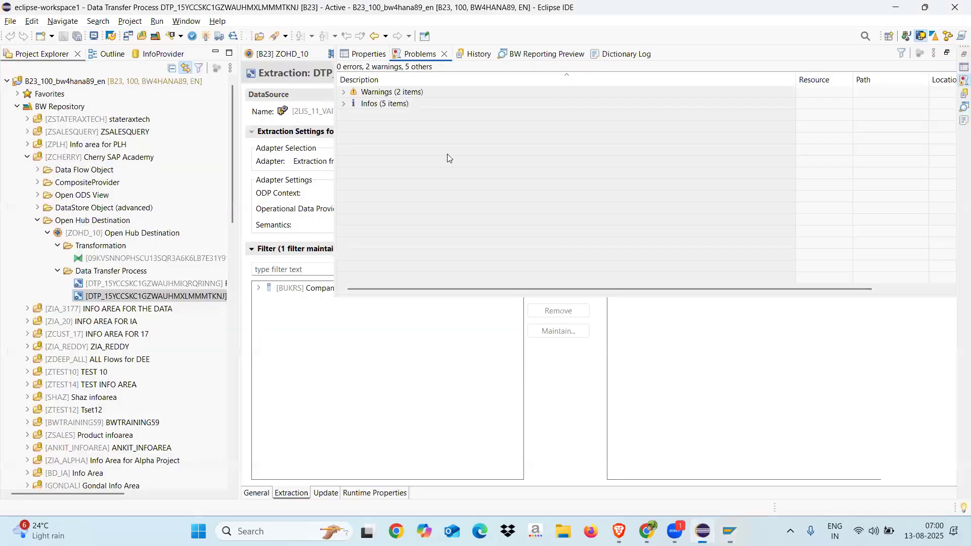
{"action": "left_click", "coordinate": [444, 57]}
{"action": "left_click", "coordinate": [298, 53]}
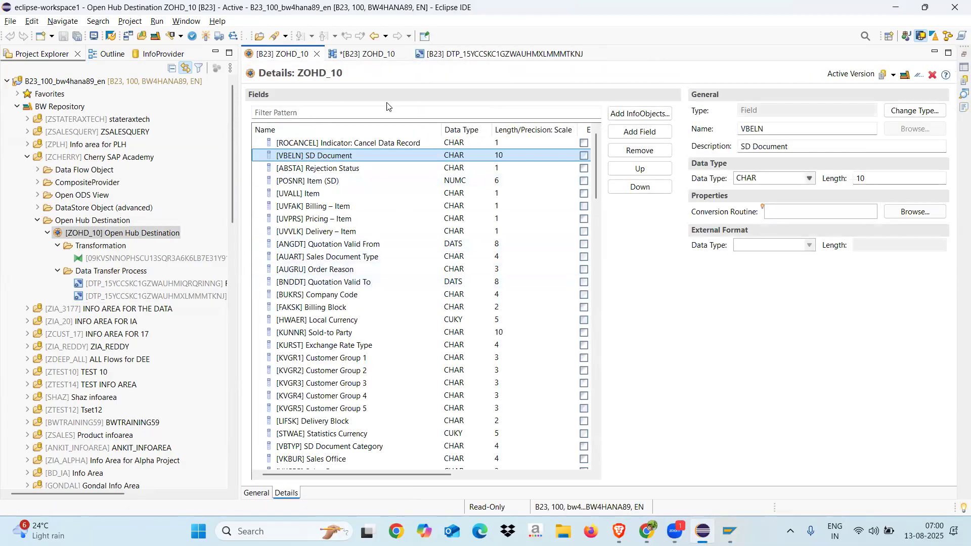
{"action": "left_click", "coordinate": [367, 56]}
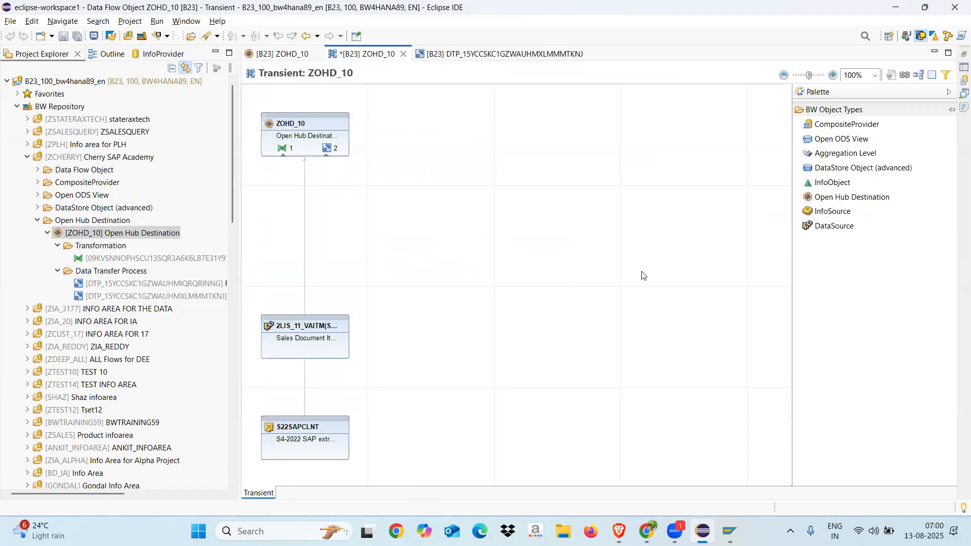
Place a DataStore Object (advanced) beside the existing data flow and assign the existing object ZSREAD to it
{"action": "left_click_drag", "start_coordinate": [835, 173], "coordinate": [535, 329]}
{"action": "left_click", "coordinate": [599, 288]}
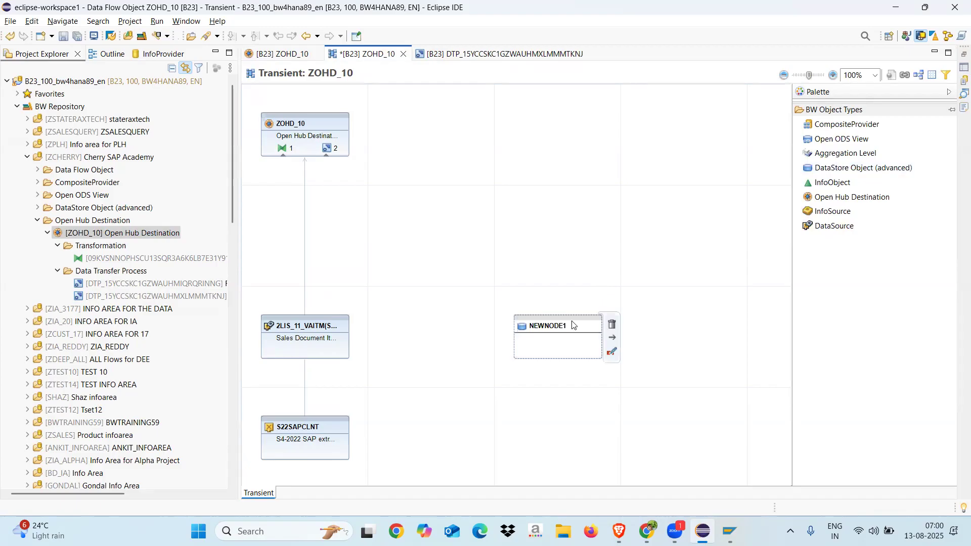
{"action": "left_click", "coordinate": [557, 329]}
{"action": "right_click", "coordinate": [558, 331]}
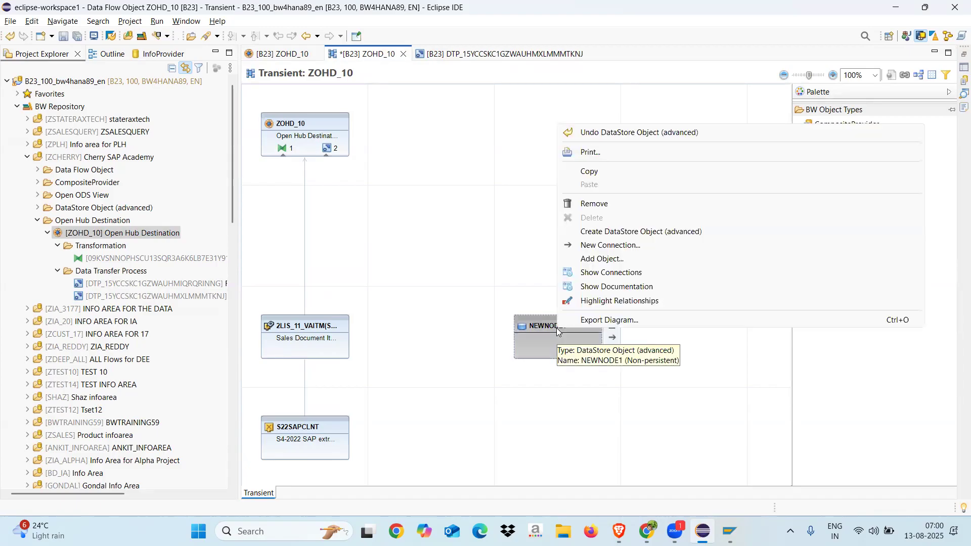
{"action": "left_click", "coordinate": [600, 259]}
{"action": "type", "text": "Z"}
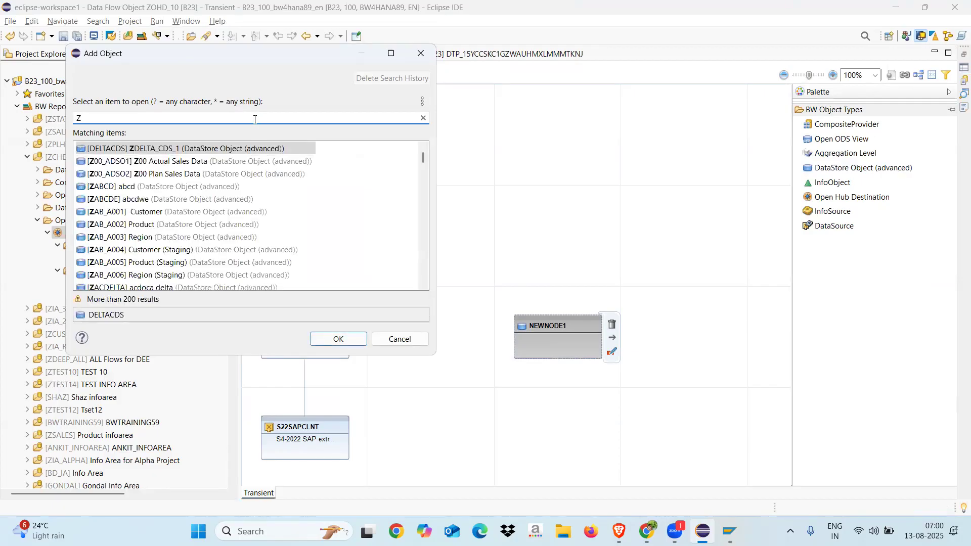
{"action": "type", "text": "SREA"}
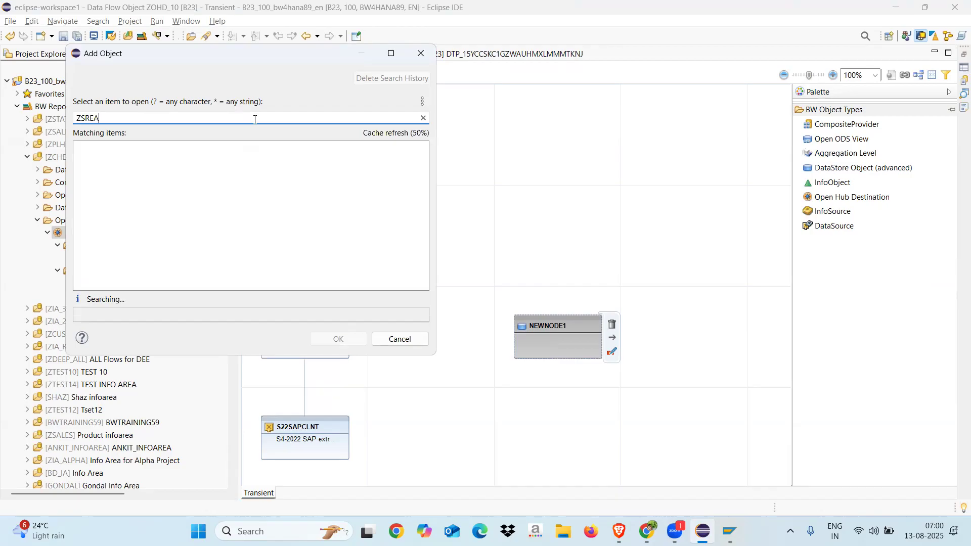
{"action": "type", "text": "D"}
{"action": "key", "text": "Return"}
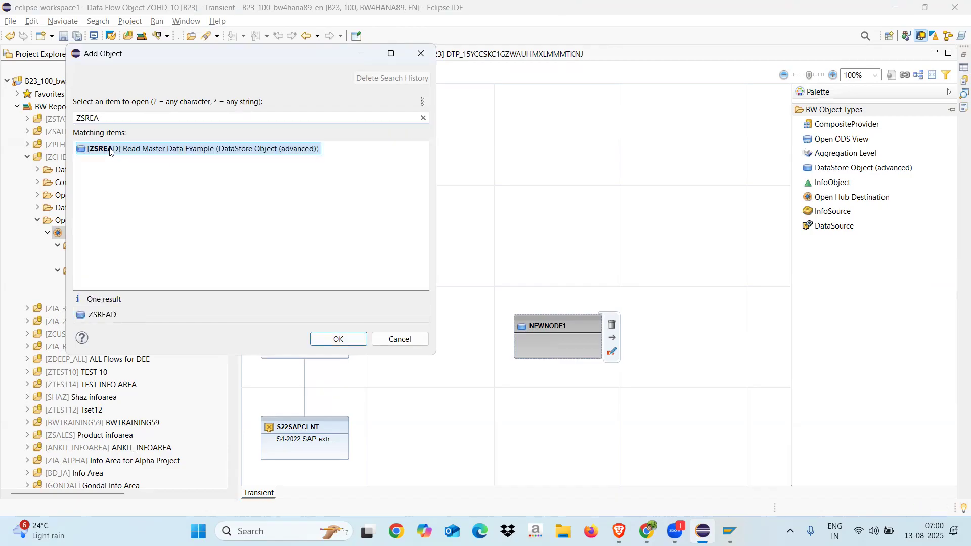
Connect ZSREAD to ZOHD_10 in the data flow and create the transformation between them
{"action": "mouse_move", "coordinate": [546, 315]}
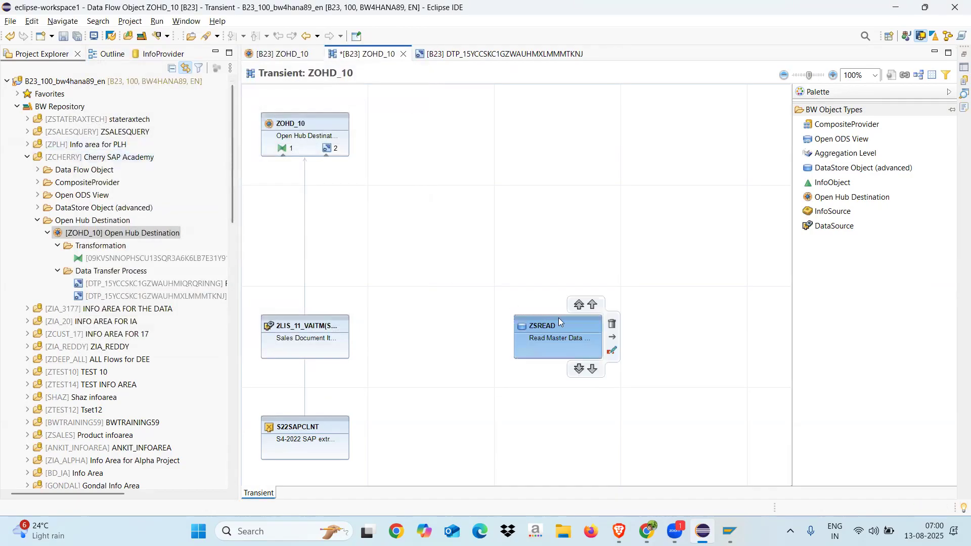
{"action": "left_click_drag", "start_coordinate": [559, 321], "coordinate": [317, 154]}
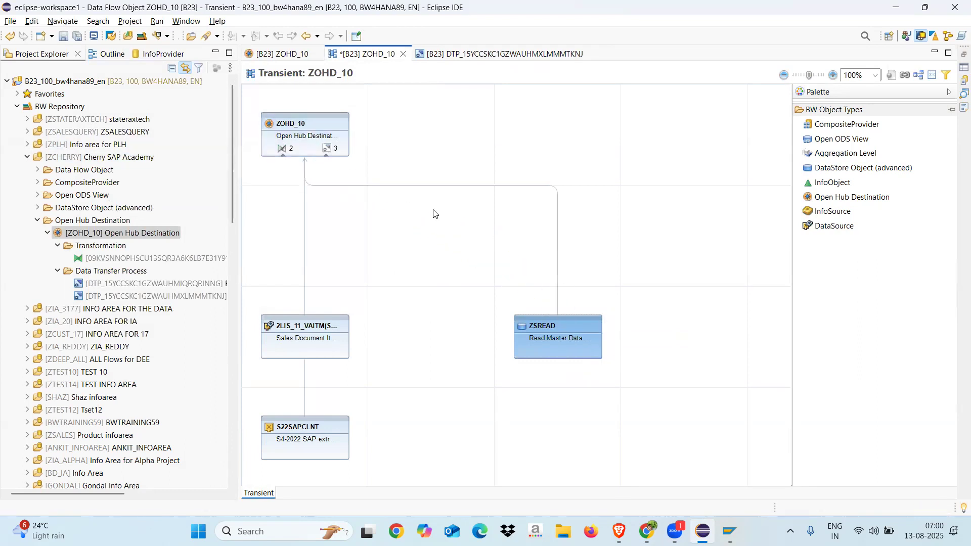
{"action": "left_click", "coordinate": [283, 149]}
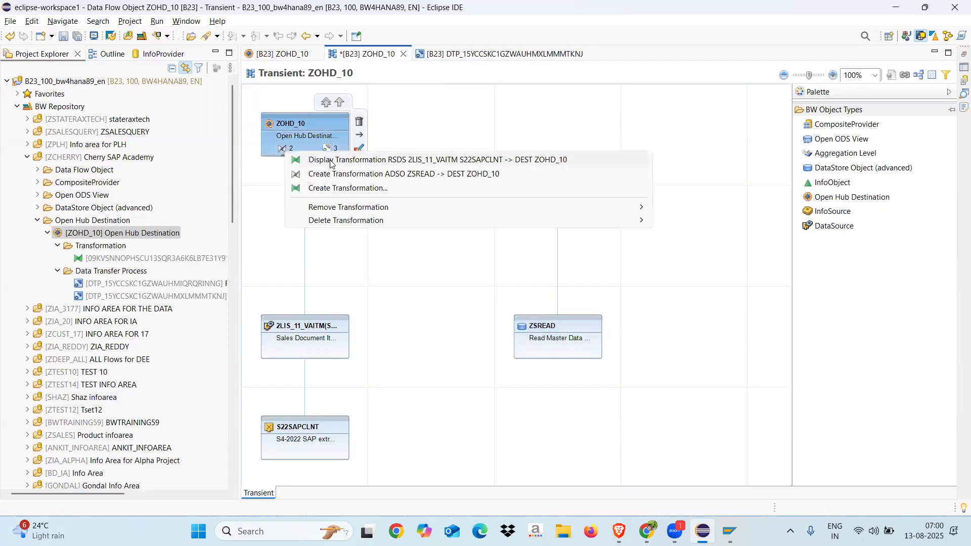
{"action": "left_click", "coordinate": [422, 175]}
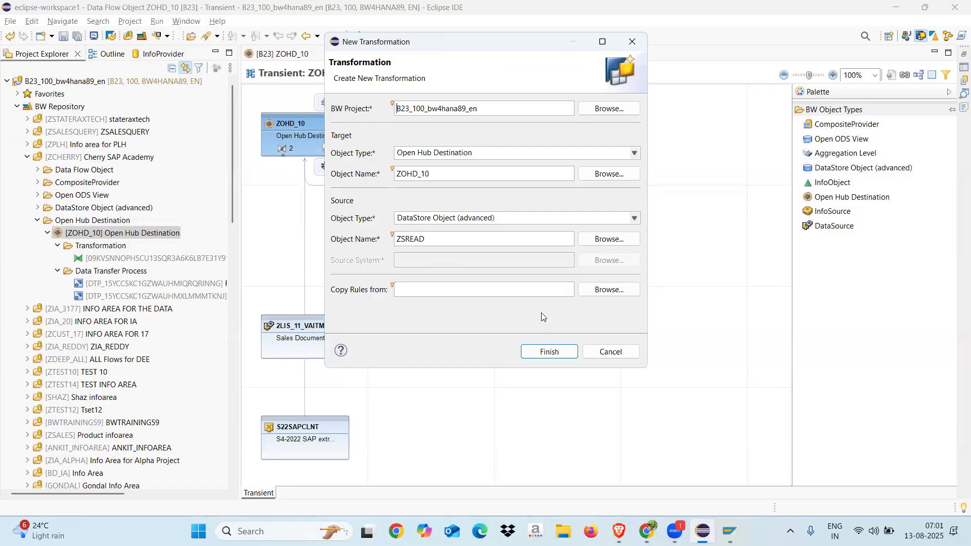
{"action": "left_click", "coordinate": [543, 346]}
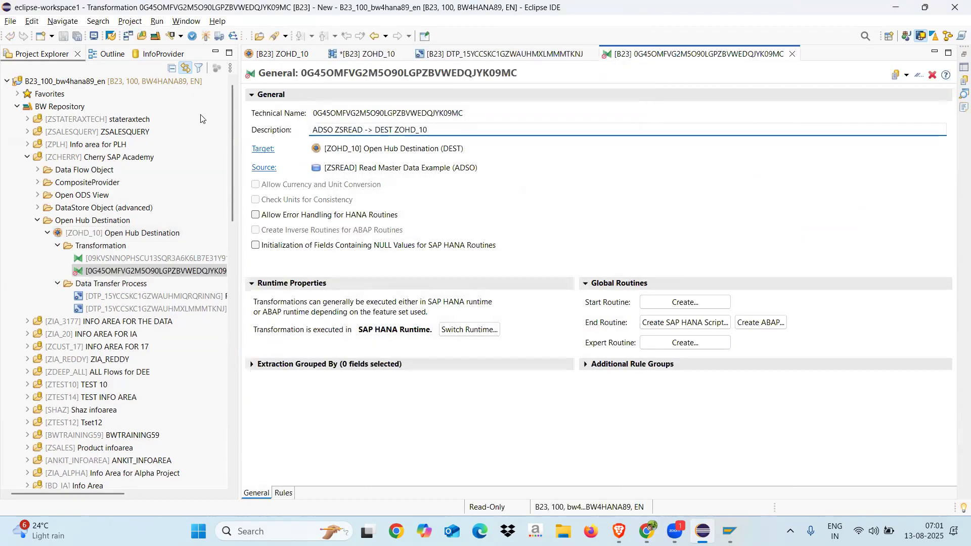
Activate the ZSREAD to ZOHD_10 transformation and review its field mapping rules, including the source field 0COMP_CODE
{"action": "left_click", "coordinate": [206, 37]}
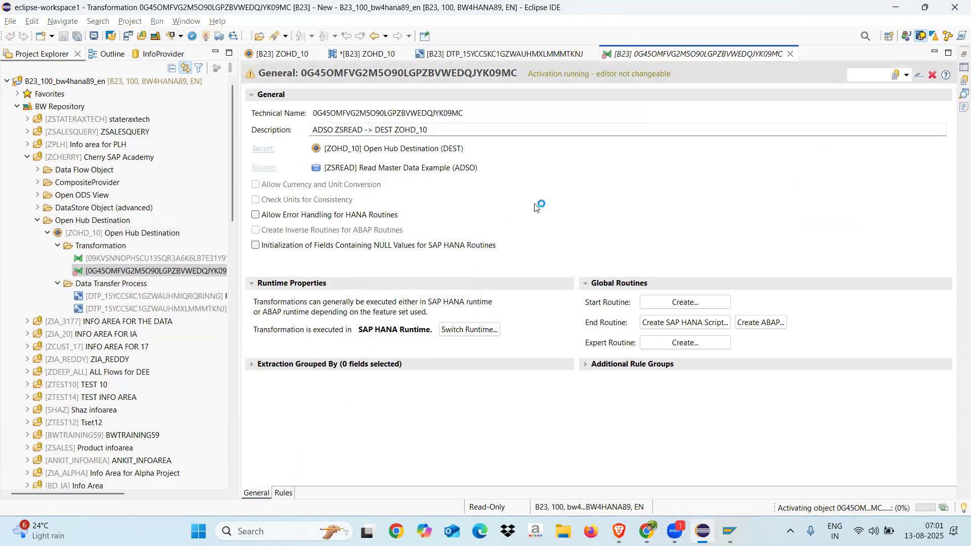
{"action": "left_click", "coordinate": [283, 492]}
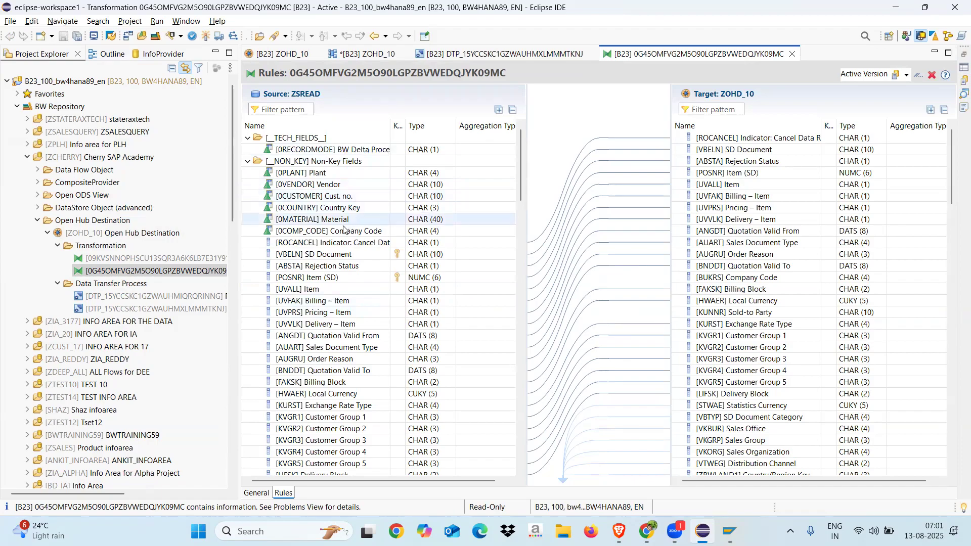
{"action": "left_click", "coordinate": [504, 234]}
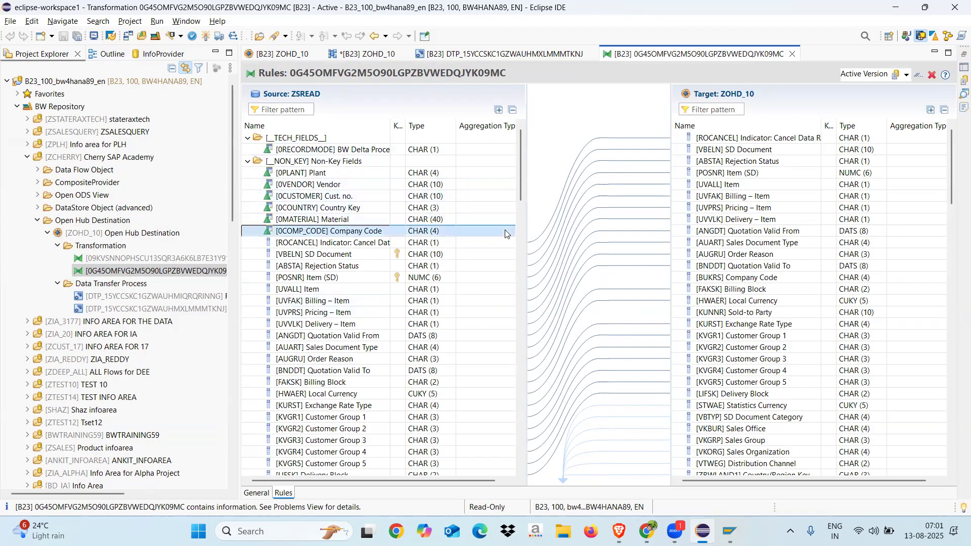